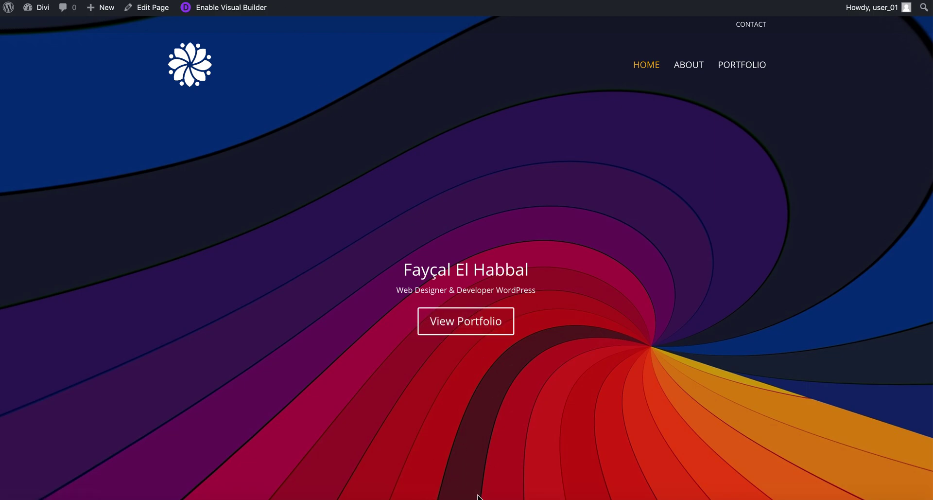
# Look through the Home page from its full-screen header down to the text section and back.
pyautogui.scroll(-5, 418, 379)
pyautogui.scroll(-5, 418, 382)
pyautogui.scroll(15, 428, 255)
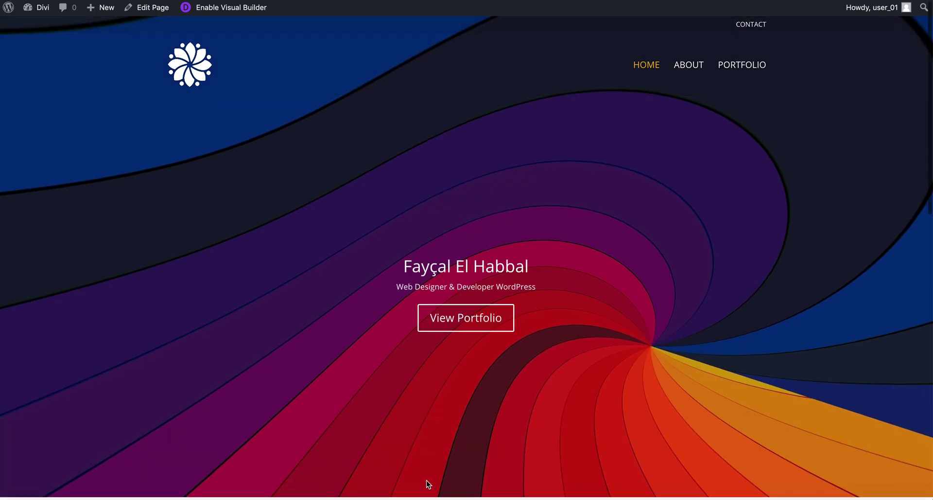
pyautogui.scroll(-8, 427, 479)
pyautogui.scroll(2, 427, 480)
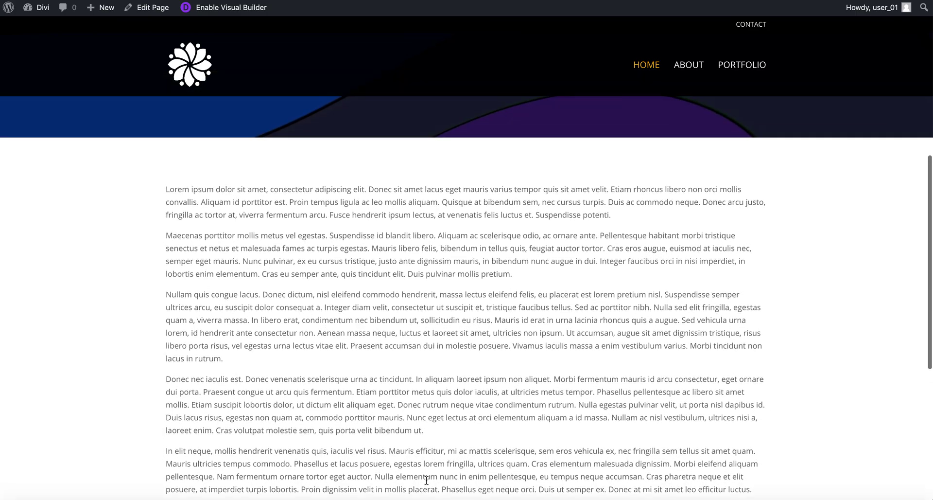
pyautogui.scroll(15, 427, 480)
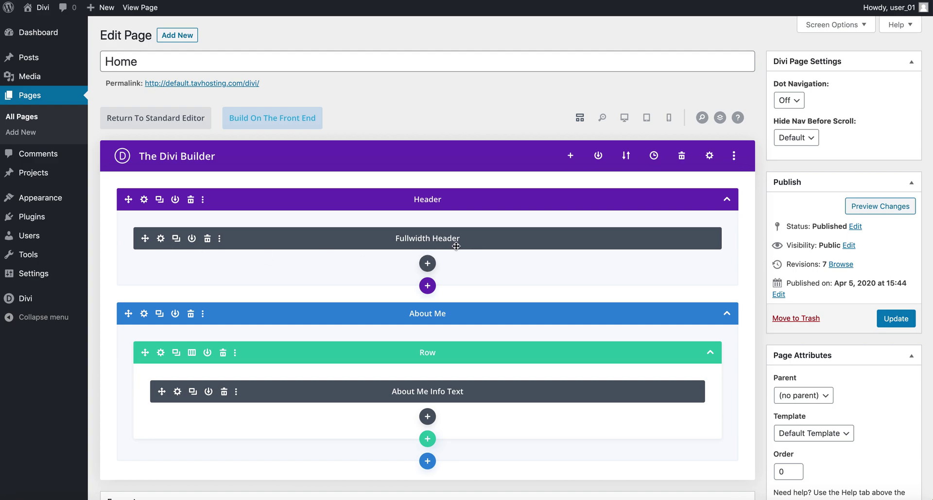
# Enable the Show Scroll Down Button option in the Fullwidth Header module's design settings.
pyautogui.click(161, 240)
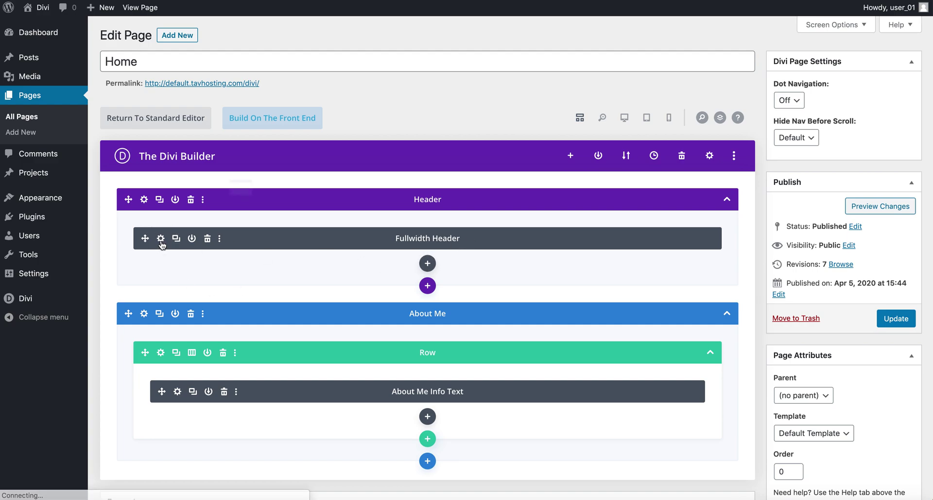
pyautogui.click(109, 72)
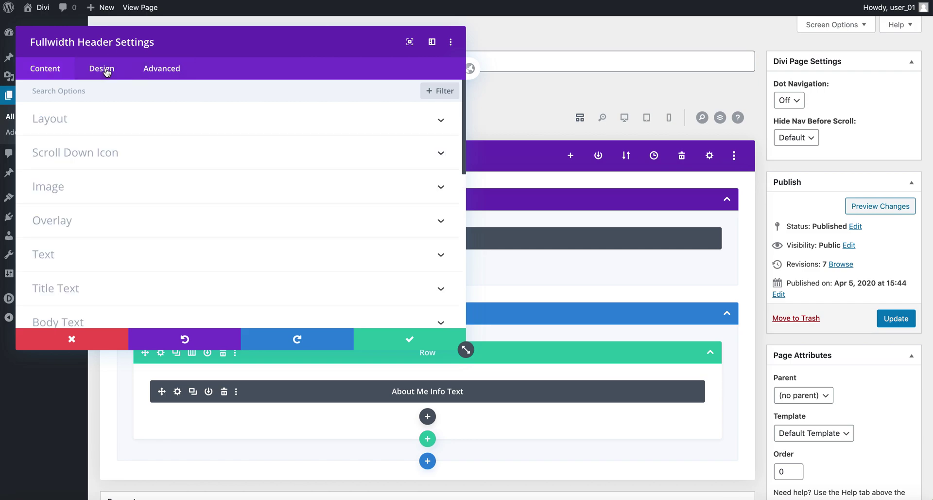
pyautogui.click(116, 123)
pyautogui.click(116, 123)
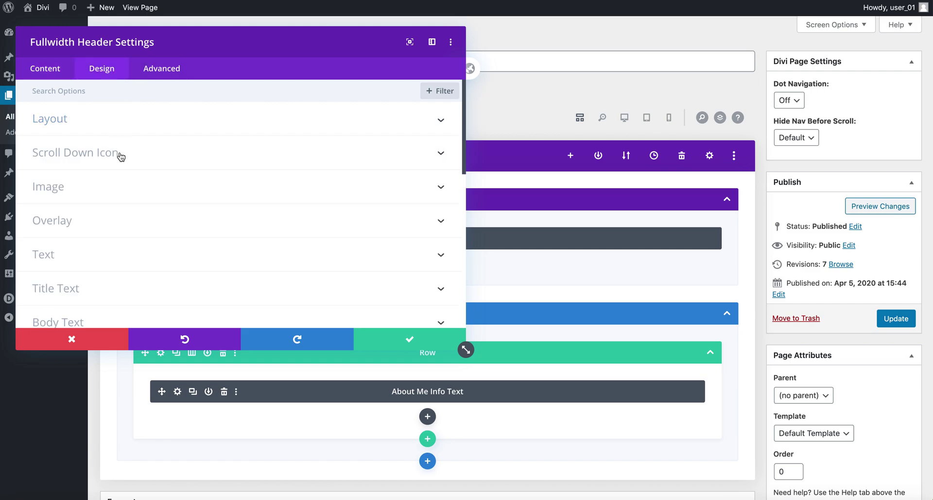
pyautogui.click(121, 154)
pyautogui.click(57, 138)
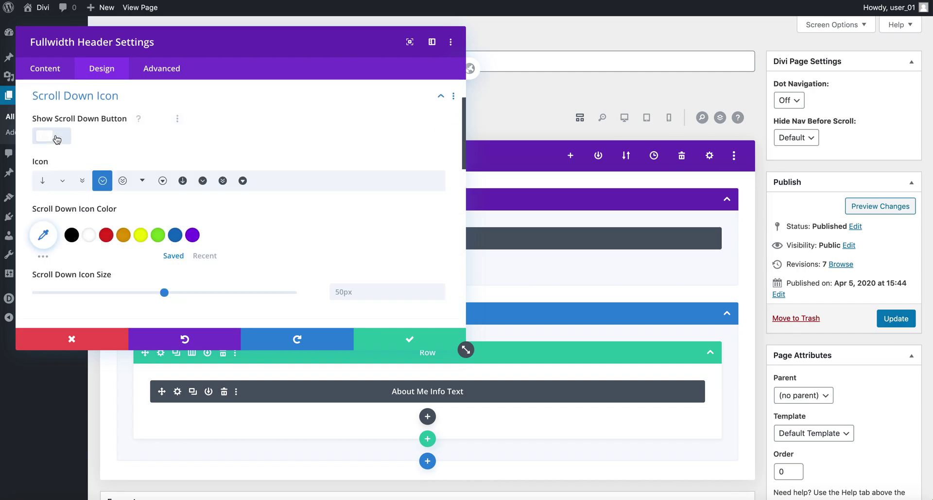
# Style the scroll-down icon as a white (#ffffff) double chevron, save the module, and try the icon in the page preview.
pyautogui.click(63, 183)
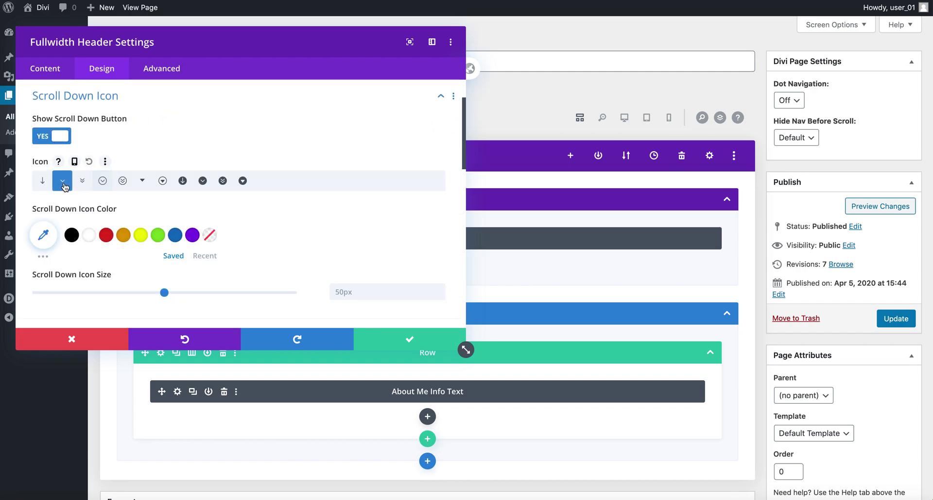
pyautogui.click(82, 181)
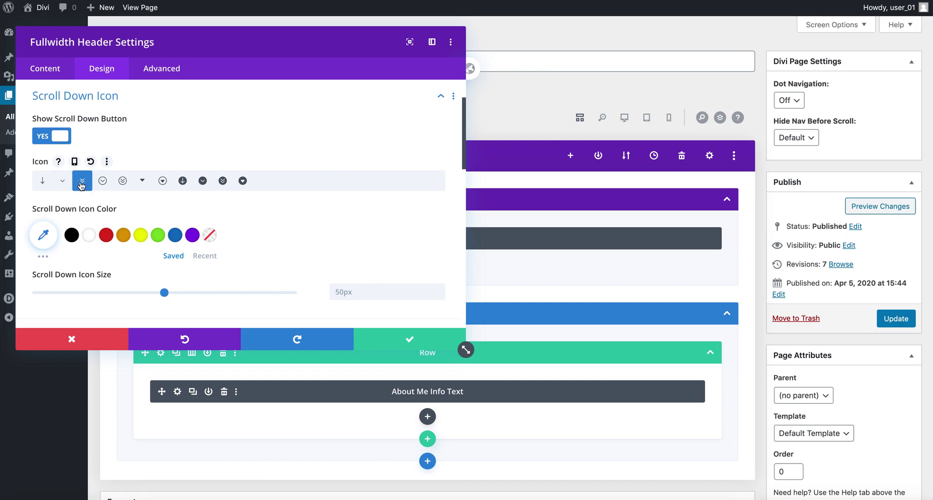
pyautogui.click(90, 238)
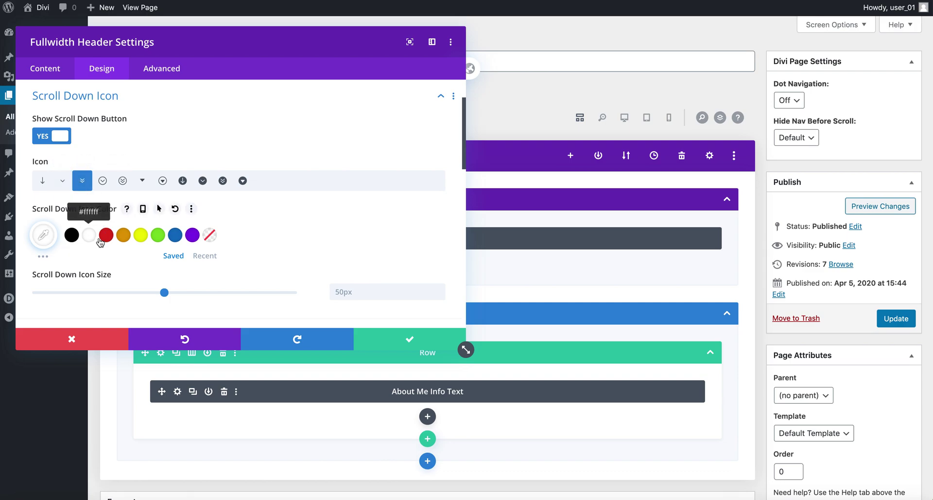
pyautogui.scroll(-4, 168, 268)
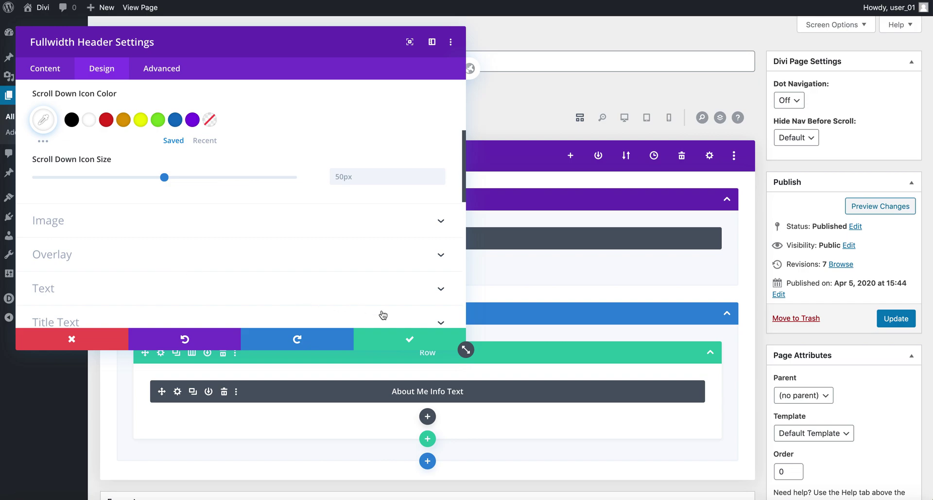
pyautogui.click(401, 336)
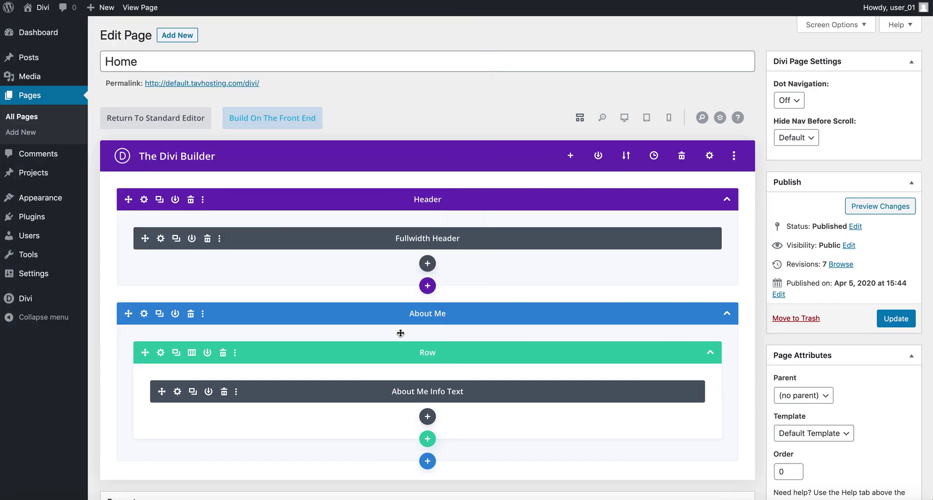
pyautogui.click(880, 206)
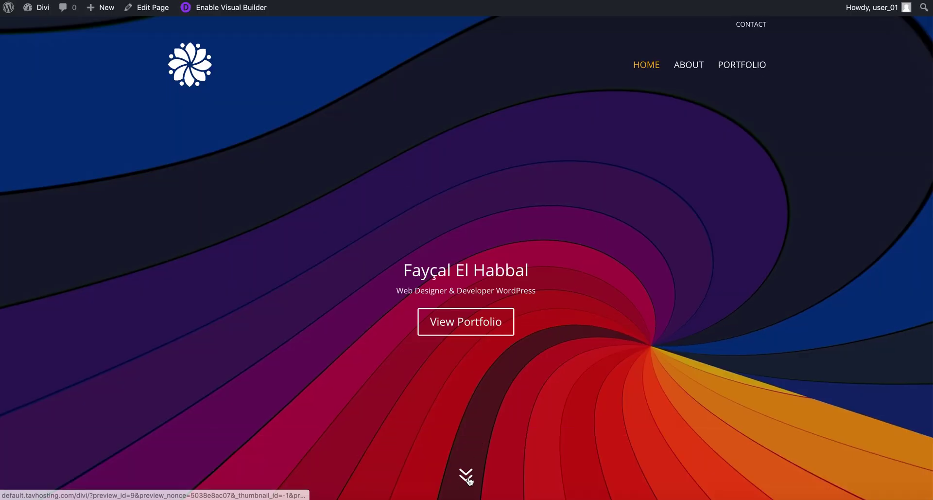
pyautogui.click(465, 482)
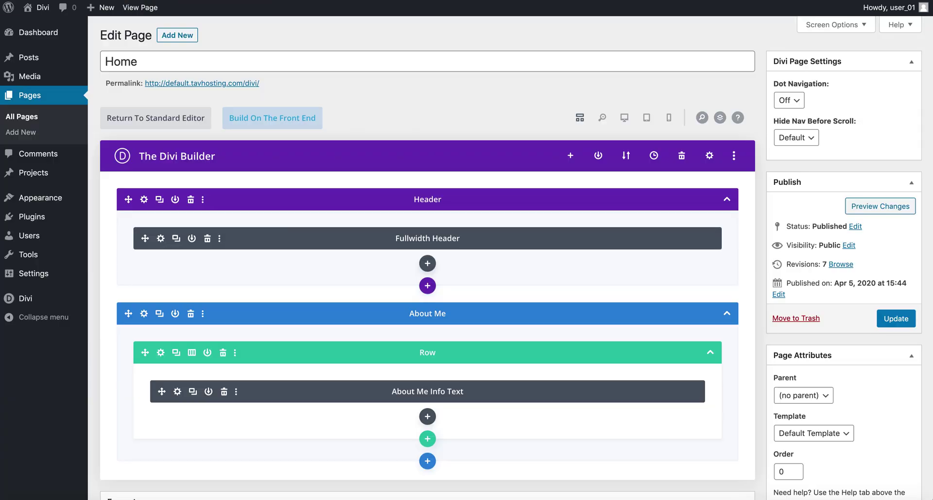
# Apply the inner shadow preset as the Fullwidth Header's image box shadow.
pyautogui.click(161, 238)
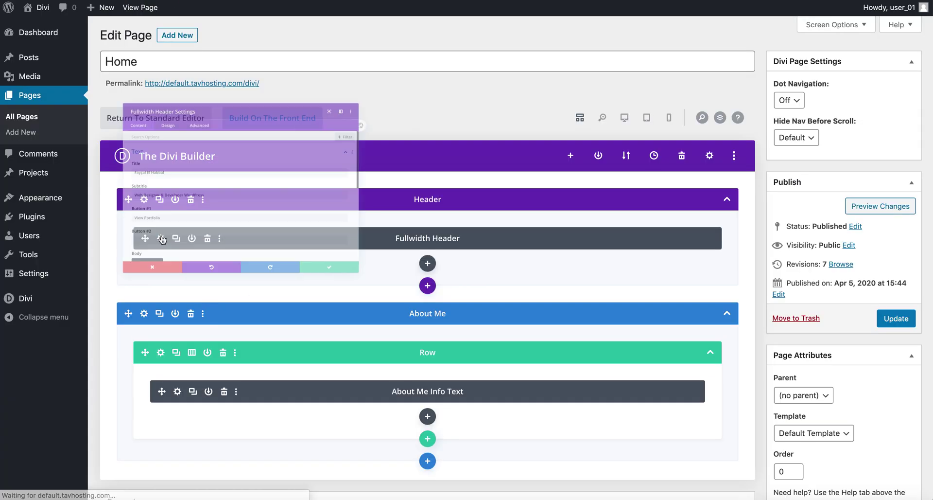
pyautogui.click(96, 69)
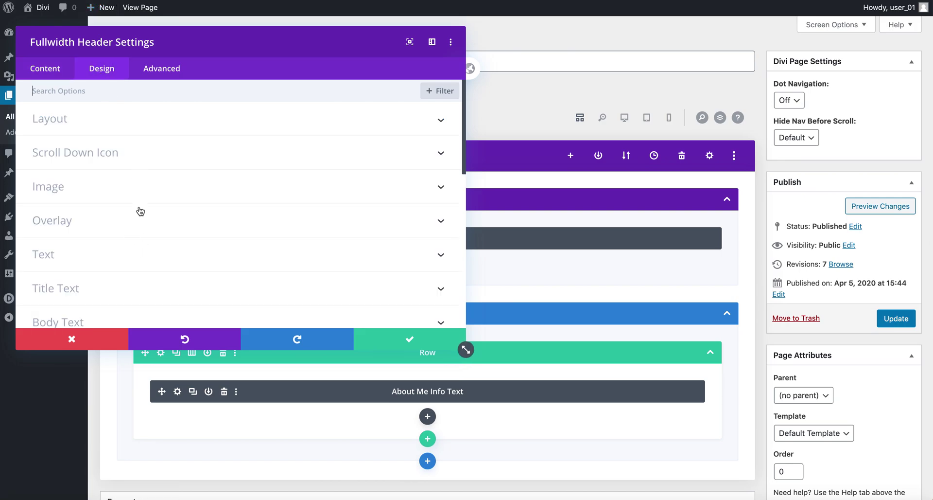
pyautogui.scroll(-1, 131, 208)
pyautogui.scroll(-1, 132, 208)
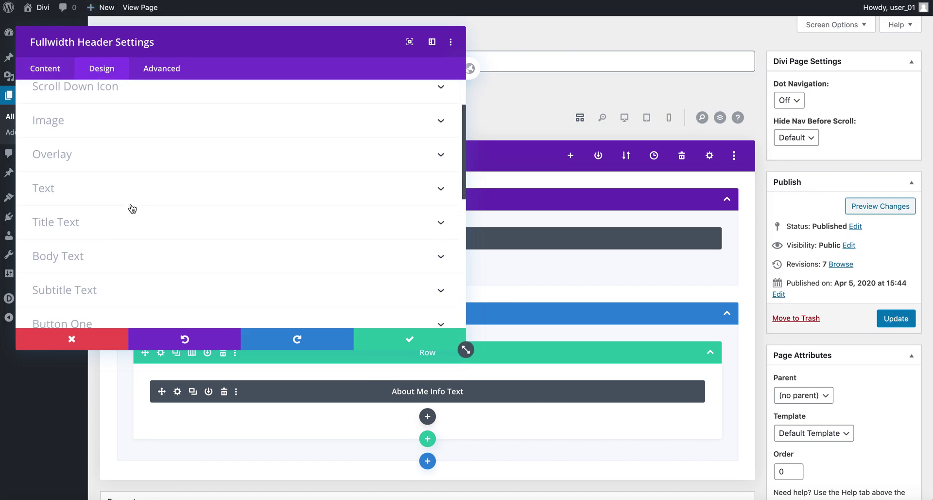
pyautogui.scroll(3, 131, 208)
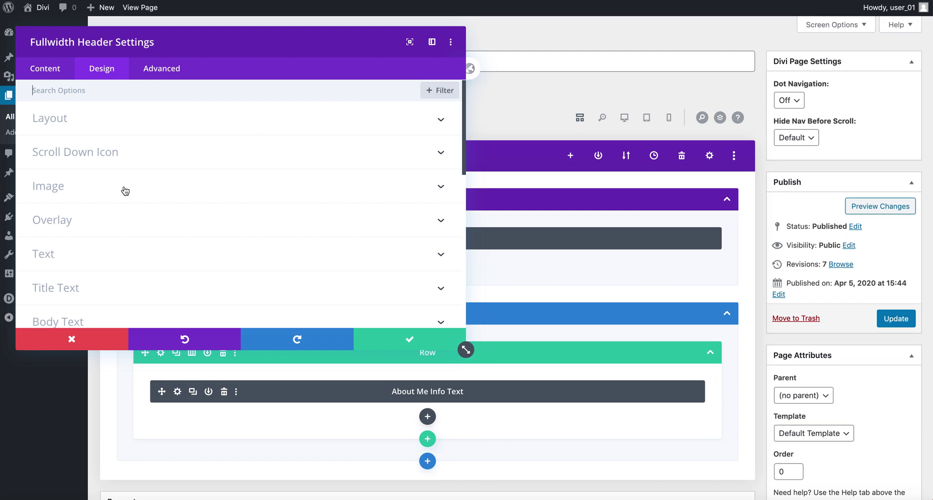
pyautogui.click(125, 190)
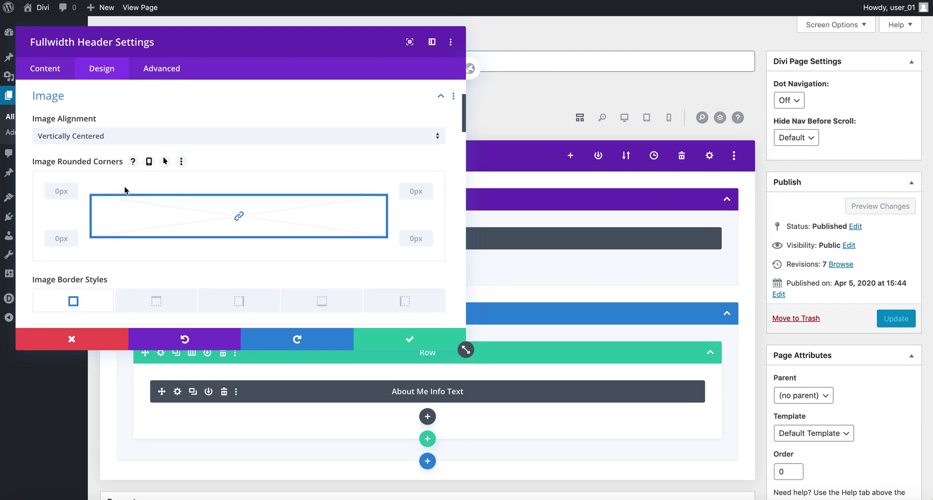
pyautogui.scroll(-1, 124, 190)
pyautogui.scroll(-7, 124, 190)
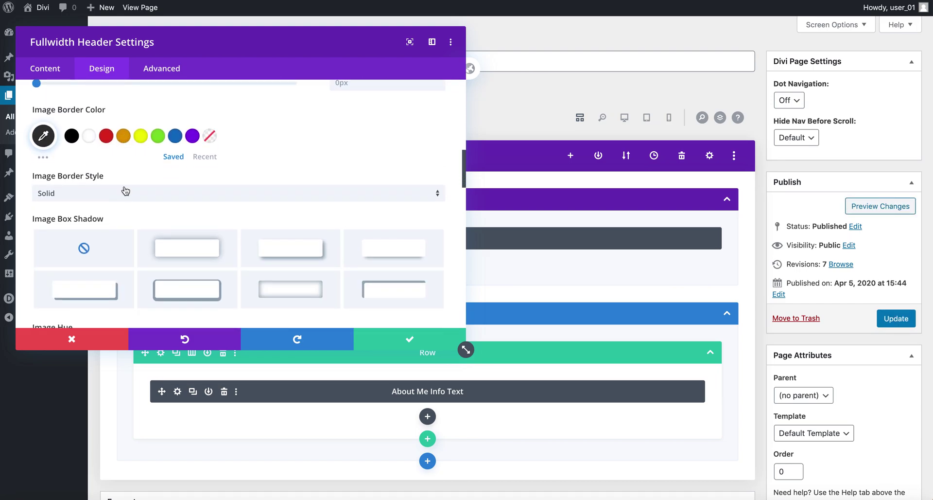
pyautogui.scroll(-6, 125, 190)
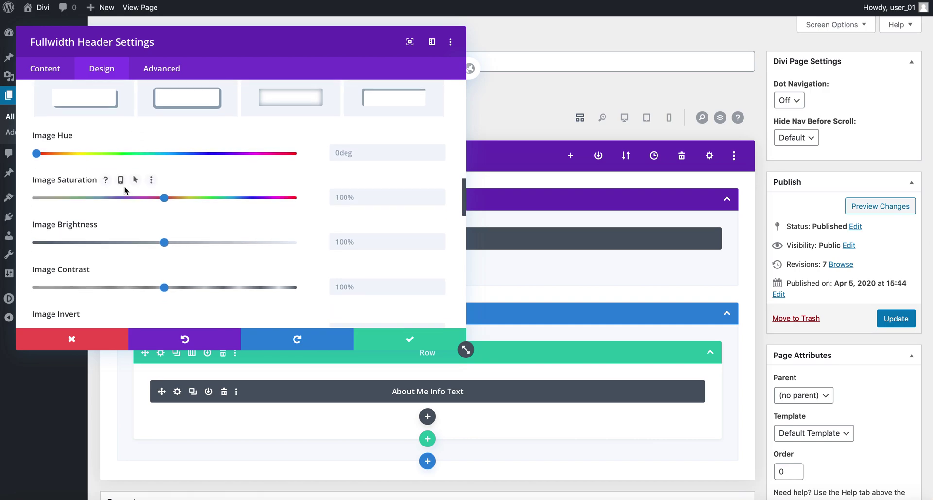
pyautogui.scroll(5, 125, 188)
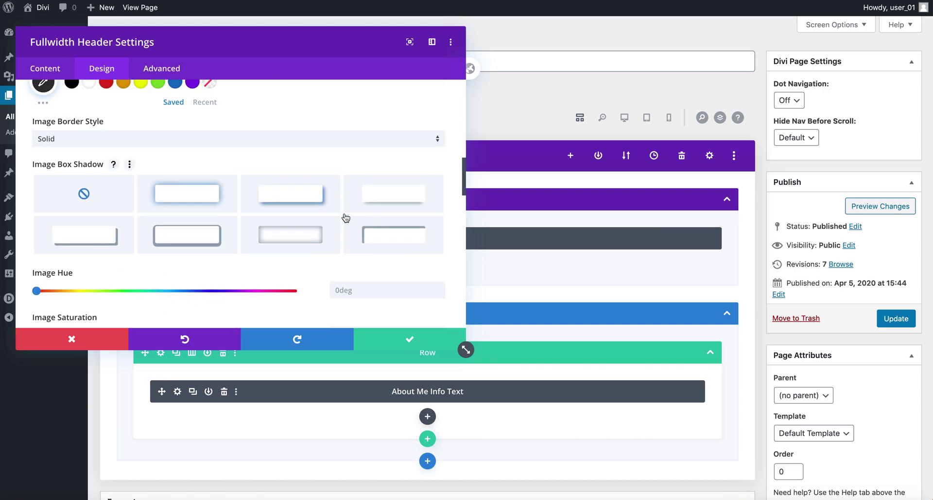
pyautogui.click(292, 235)
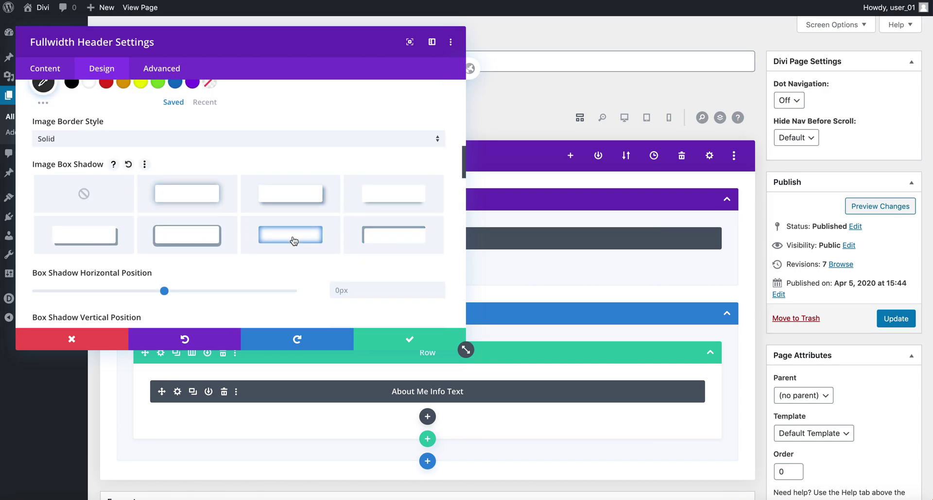
# Set the header's background overlay to semi-transparent black, rgba(0,0,0,0.2), and save the module settings.
pyautogui.scroll(-2, 292, 237)
pyautogui.scroll(-10, 293, 238)
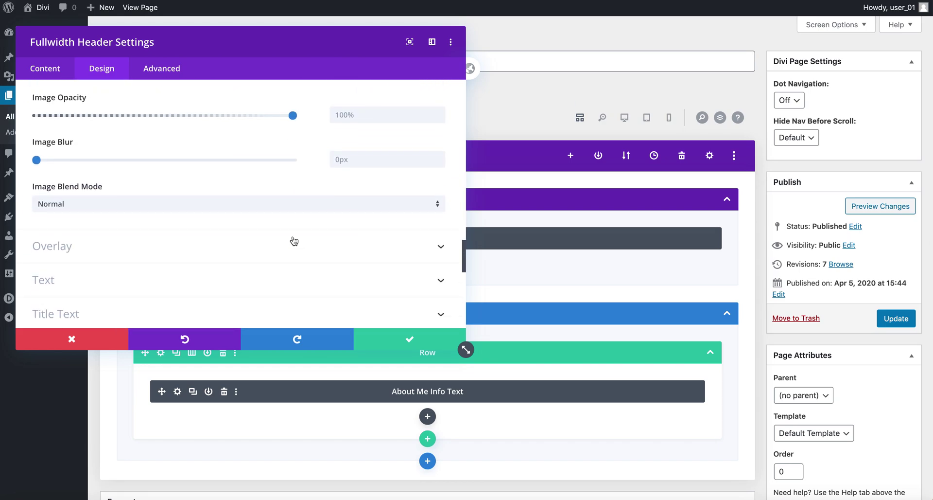
pyautogui.scroll(-2, 293, 236)
pyautogui.click(289, 141)
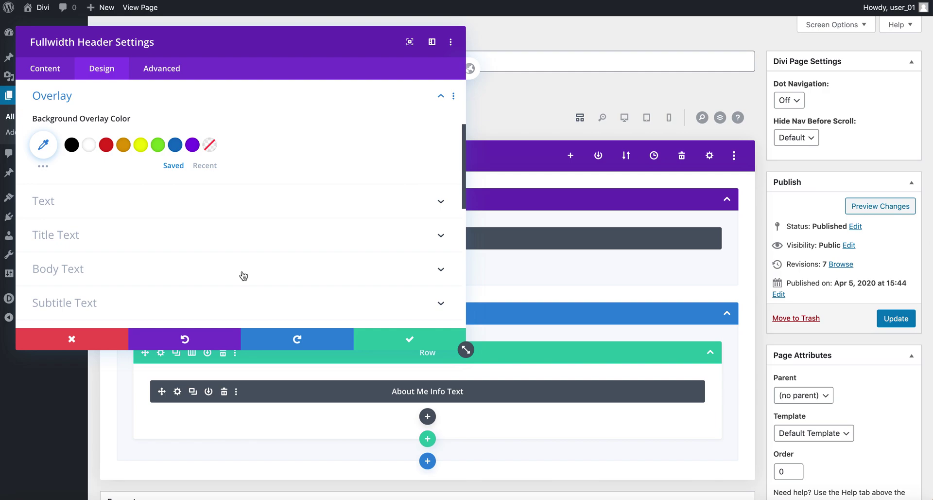
pyautogui.click(72, 145)
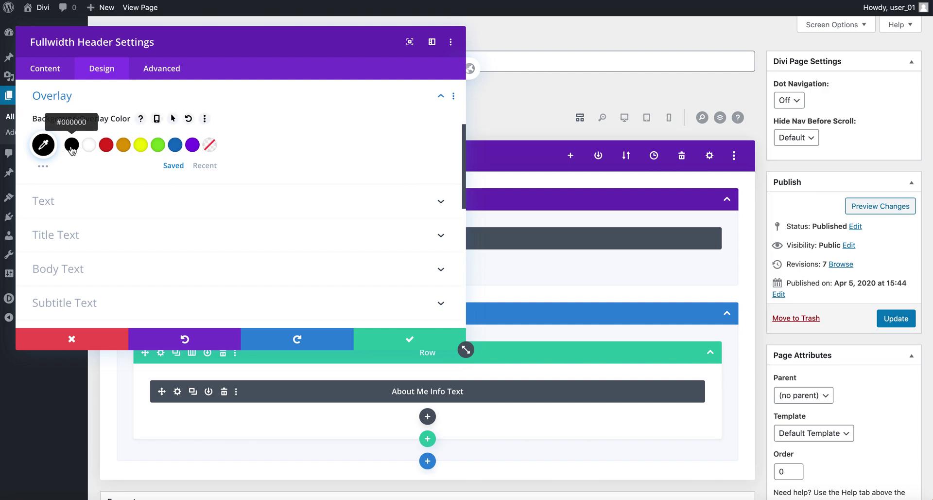
pyautogui.click(43, 145)
pyautogui.moveTo(213, 154); pyautogui.dragTo(212, 204)
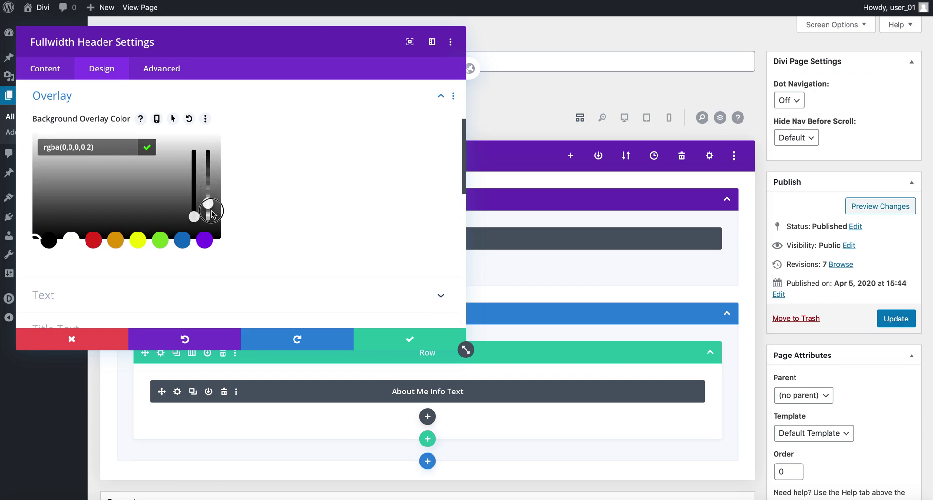
pyautogui.click(155, 151)
pyautogui.click(403, 337)
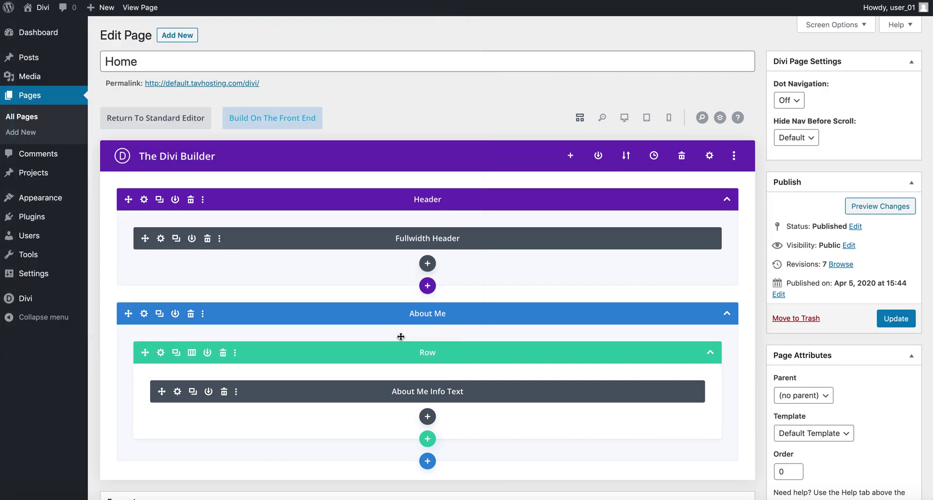
# Preview the Home page to check the header with its dark overlay, and return to the page editor.
pyautogui.click(865, 206)
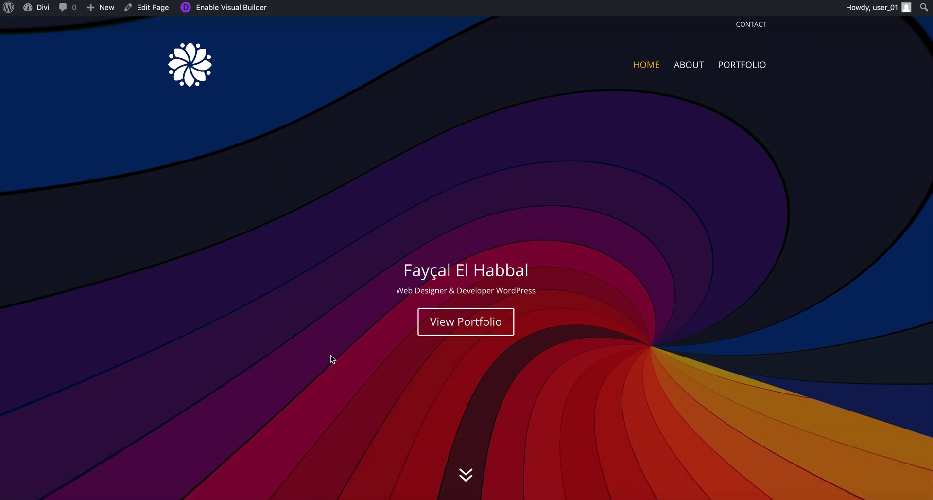
pyautogui.scroll(-2, 331, 355)
pyautogui.scroll(2, 330, 355)
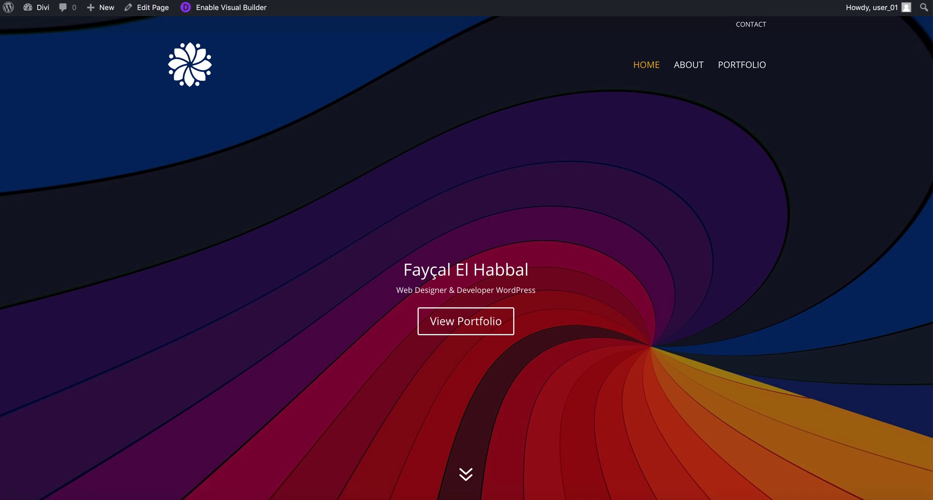
pyautogui.press('super+w')
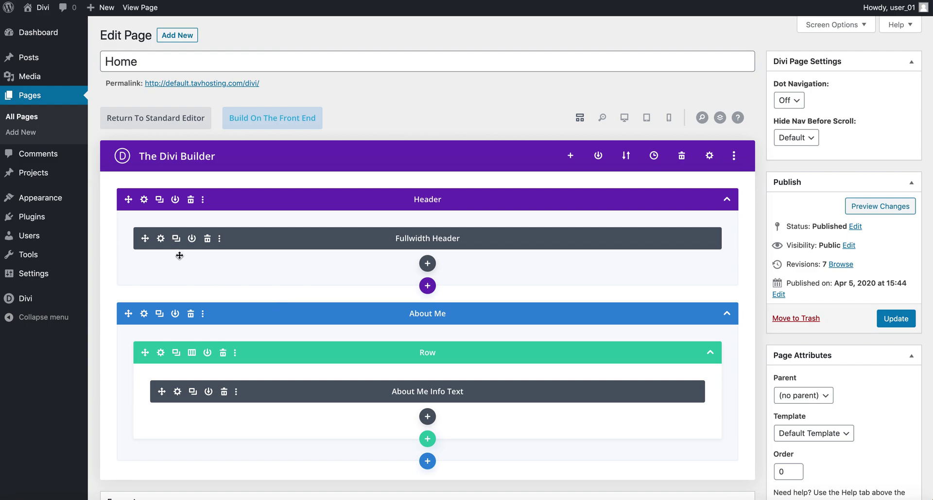
# Set the Fullwidth Header's background overlay color to transparent.
pyautogui.click(161, 239)
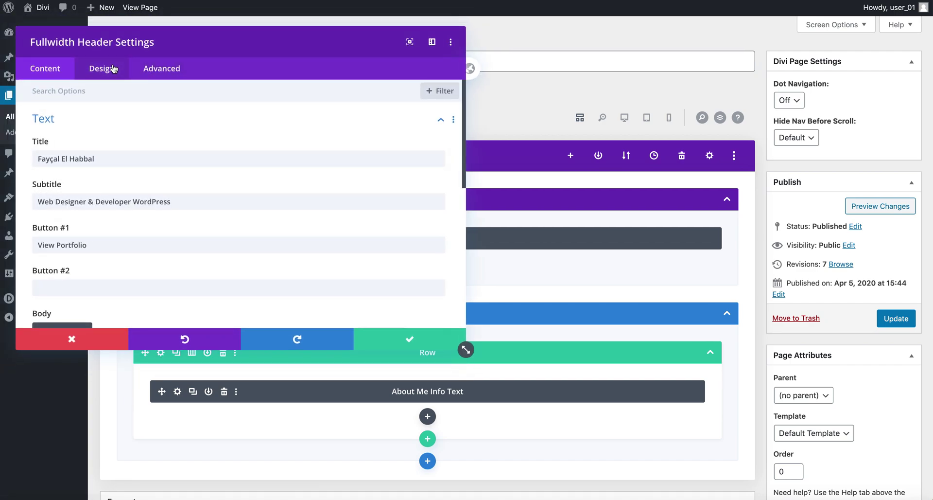
pyautogui.click(112, 69)
pyautogui.click(86, 221)
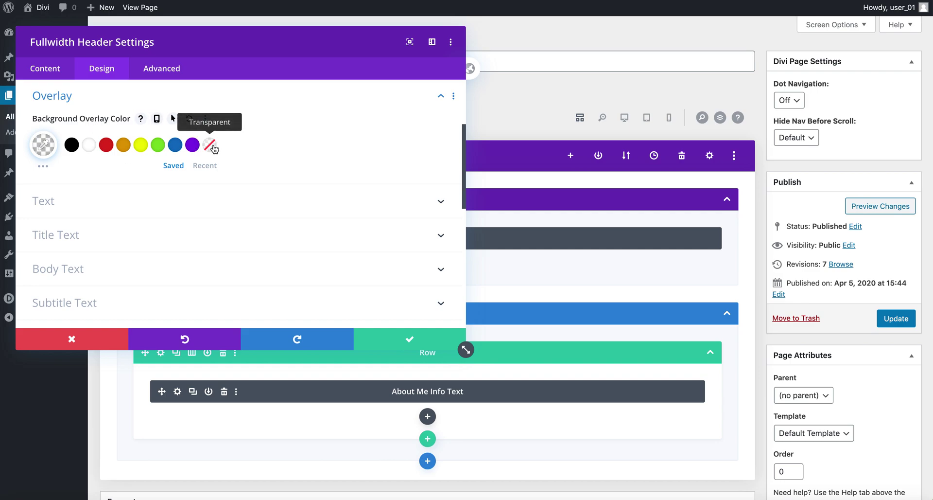
# Review the header's text alignment, color and shadow options and its title, subtitle and button content.
pyautogui.click(171, 209)
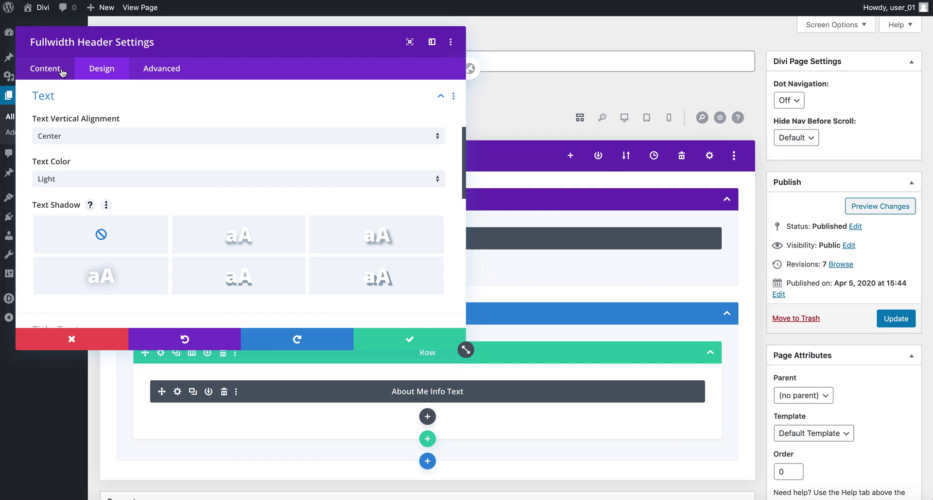
pyautogui.click(62, 71)
pyautogui.click(77, 121)
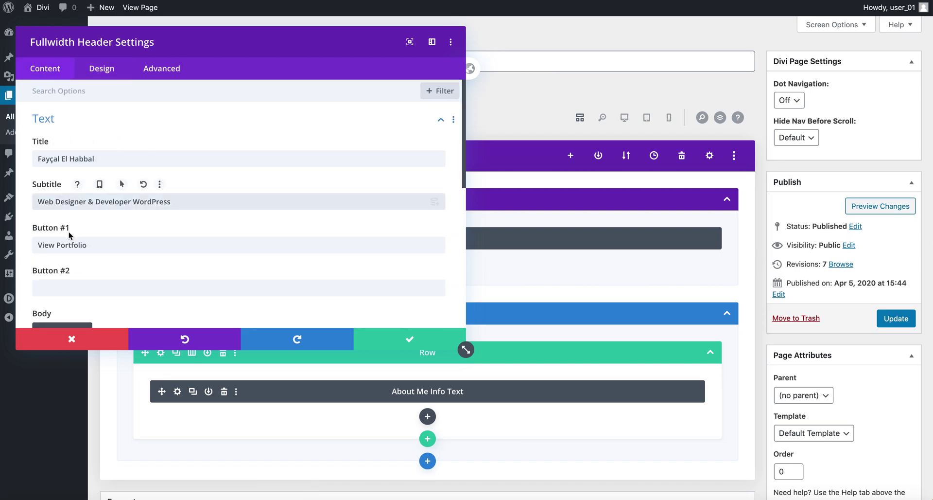
# Set the Fullwidth Header's title text size to 46px in the design settings.
pyautogui.scroll(-10, 73, 209)
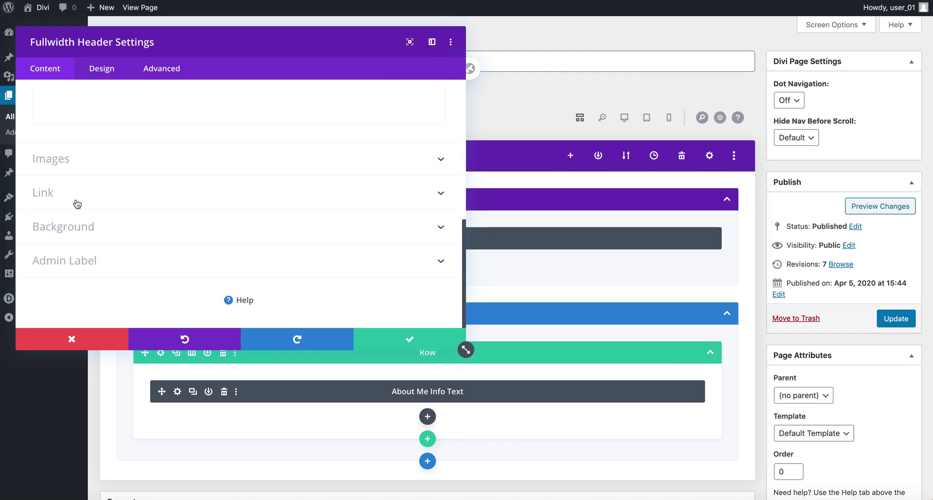
pyautogui.click(102, 69)
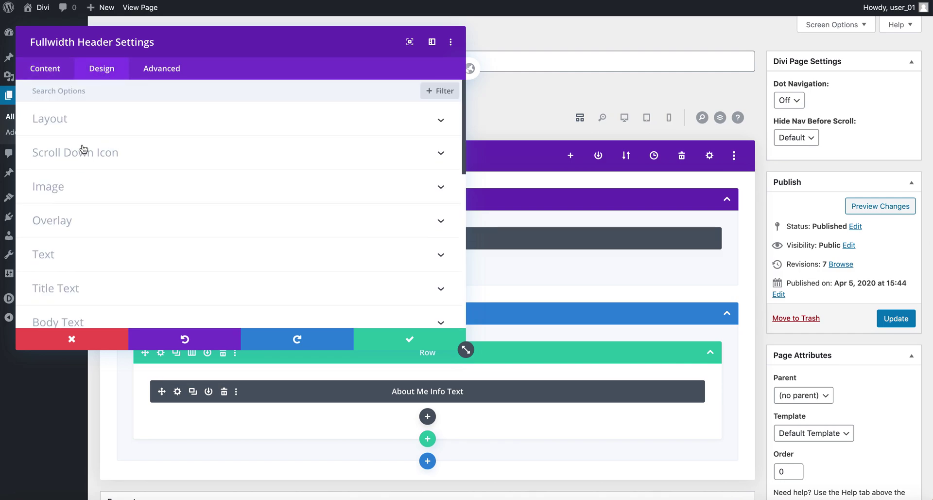
pyautogui.scroll(-1, 83, 231)
pyautogui.click(85, 224)
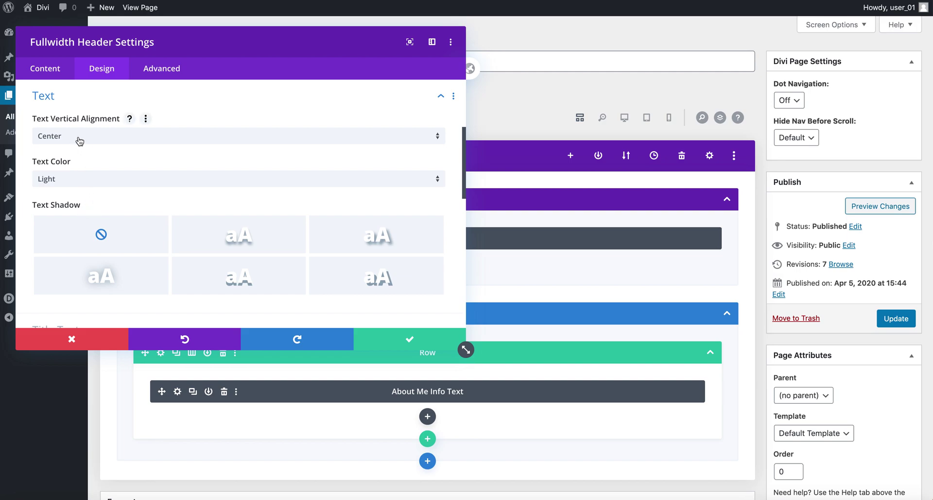
pyautogui.scroll(-5, 87, 182)
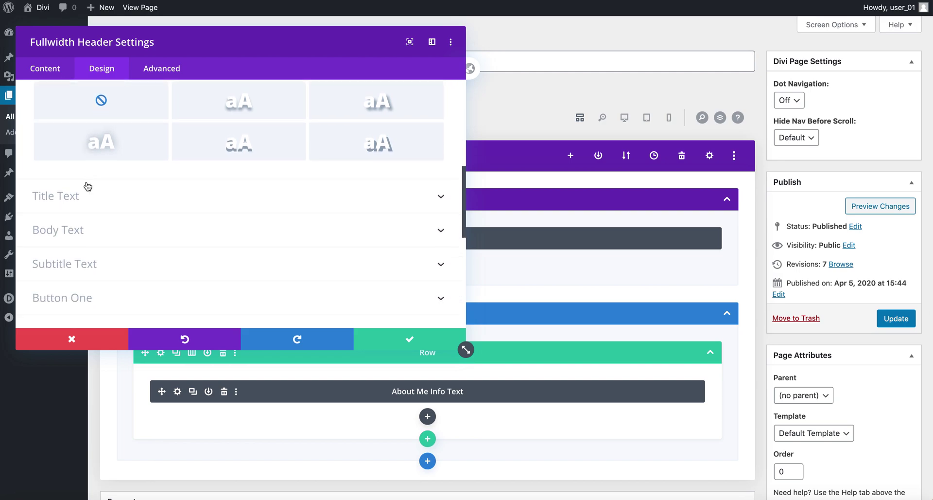
pyautogui.click(83, 196)
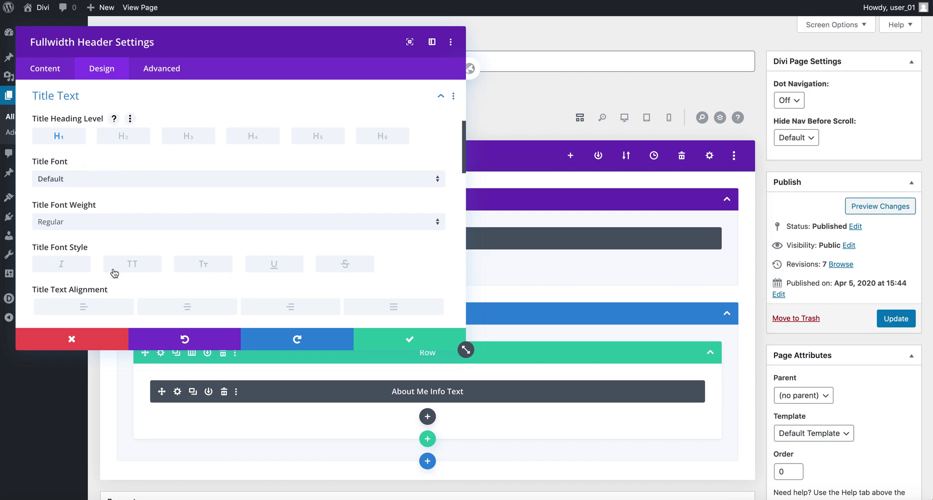
pyautogui.scroll(-3, 115, 272)
pyautogui.scroll(2, 126, 243)
pyautogui.scroll(-3, 126, 240)
pyautogui.moveTo(111, 226); pyautogui.dragTo(153, 227)
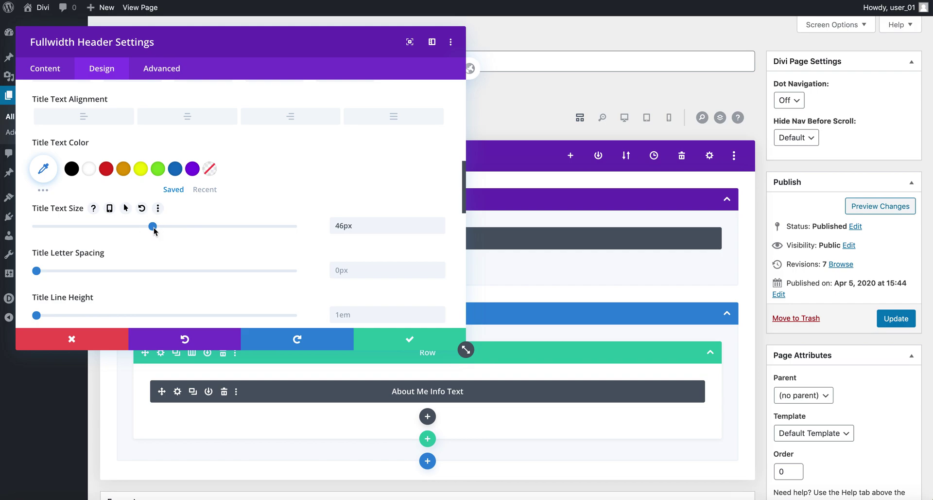
# Save the header module settings, preview the Home page to check the title size, and return to the page editor.
pyautogui.click(378, 340)
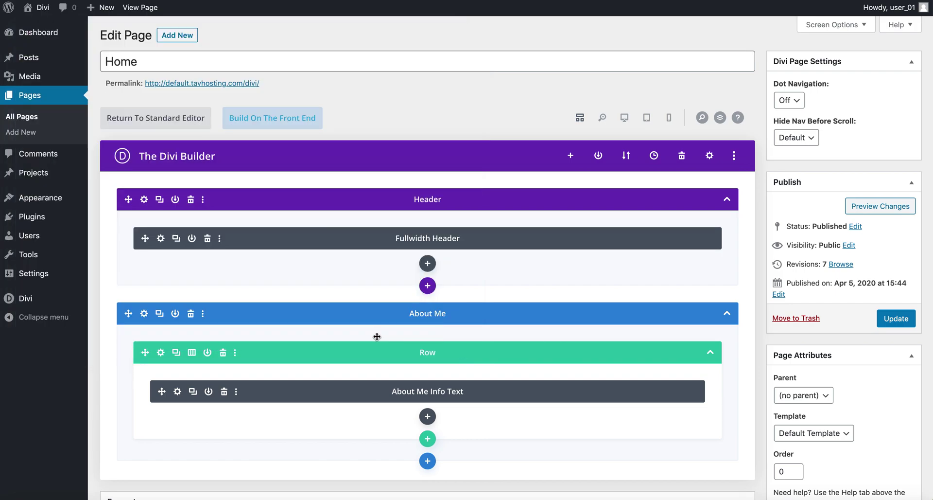
pyautogui.click(858, 205)
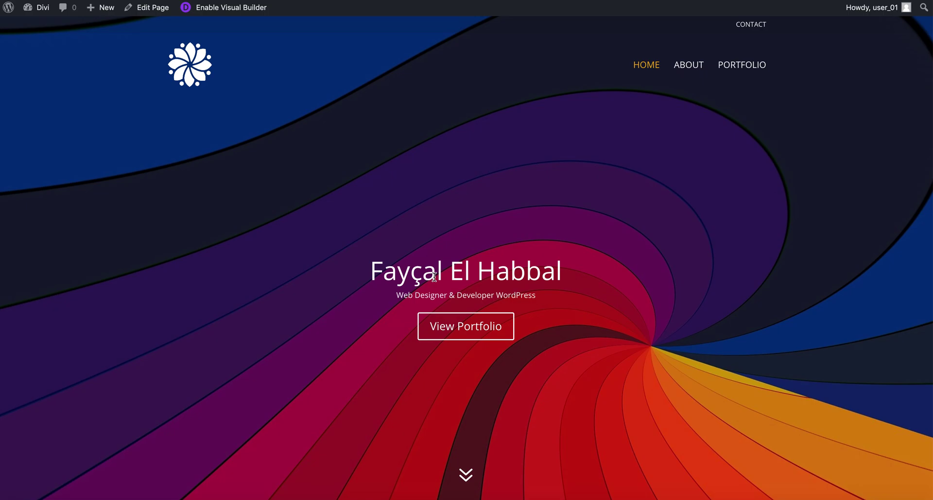
pyautogui.press('super+w')
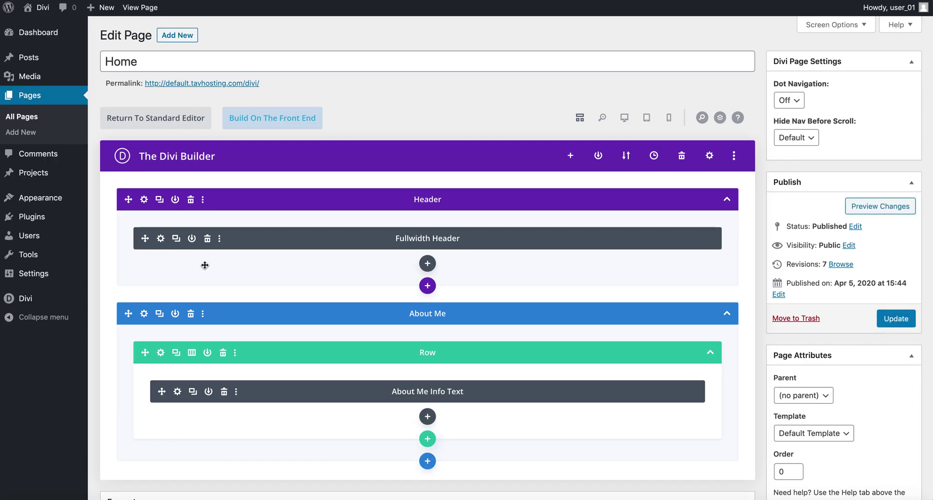
# Set the Fullwidth Header's title font weight to Semi Bold and its font style to uppercase.
pyautogui.click(161, 239)
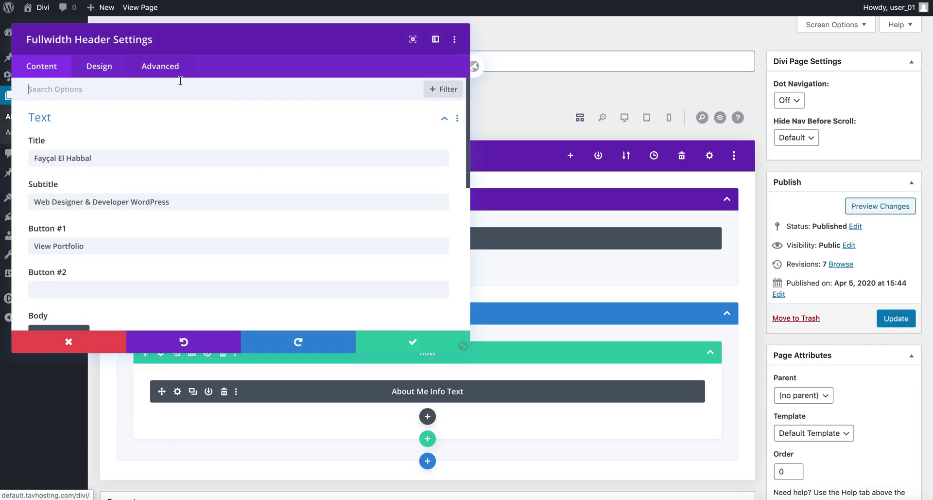
pyautogui.click(103, 72)
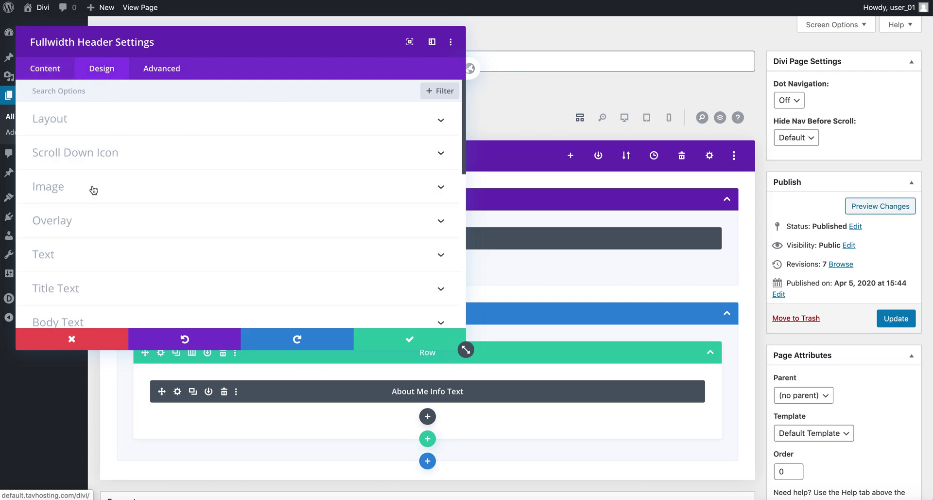
pyautogui.click(92, 254)
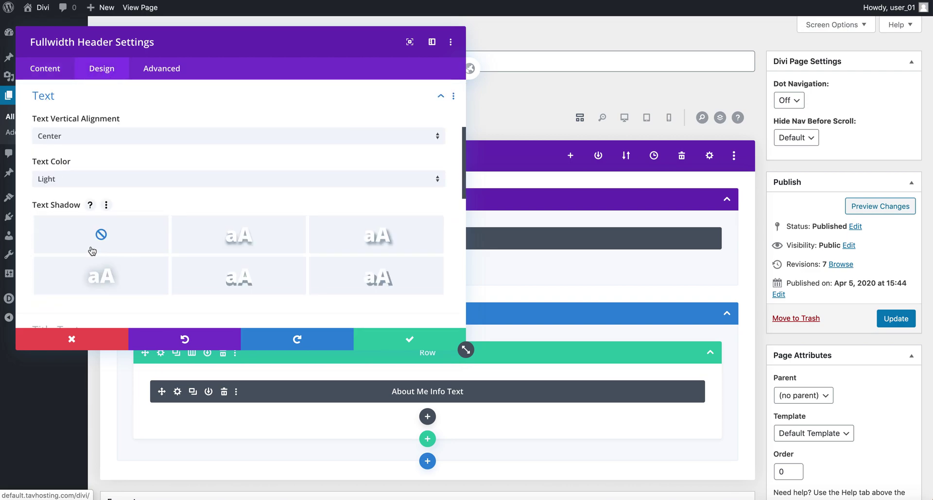
pyautogui.scroll(-3, 92, 238)
pyautogui.click(92, 206)
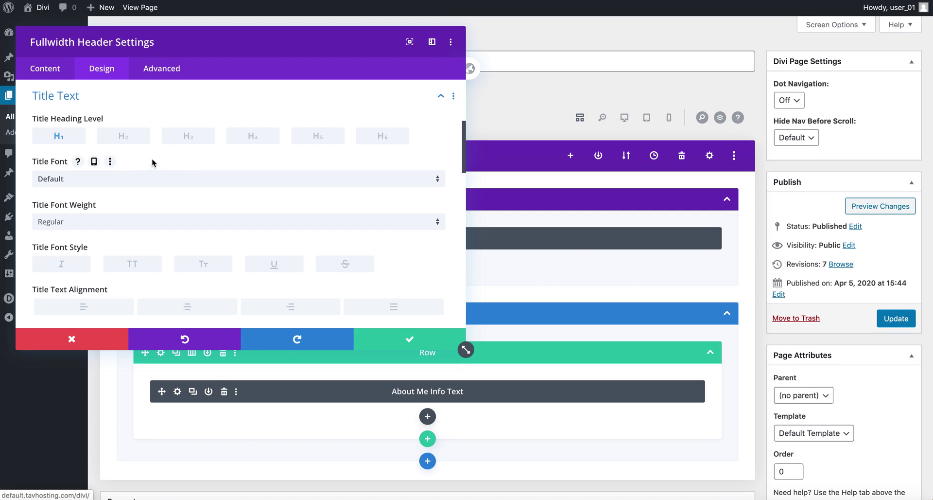
pyautogui.click(137, 228)
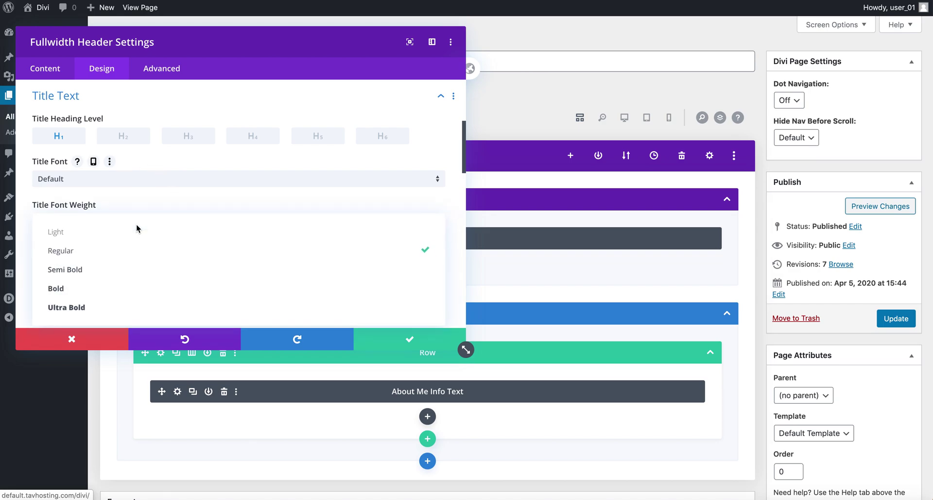
pyautogui.click(126, 270)
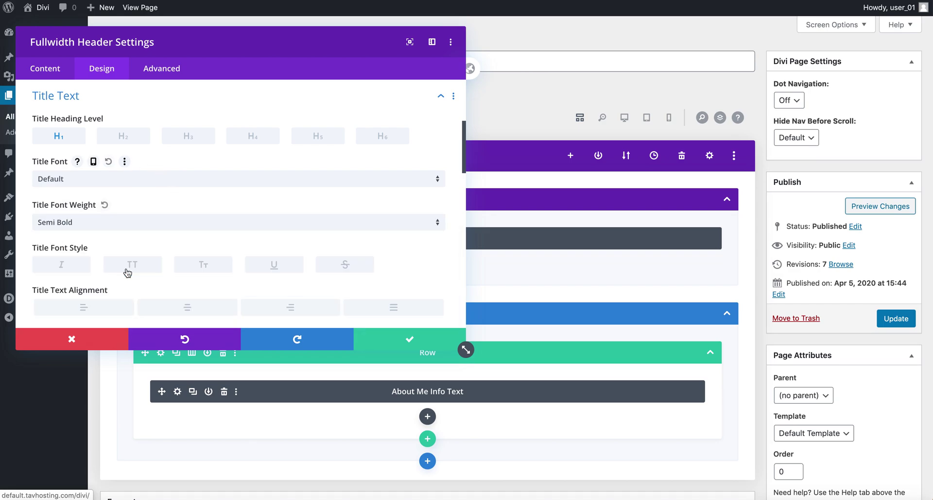
pyautogui.click(138, 267)
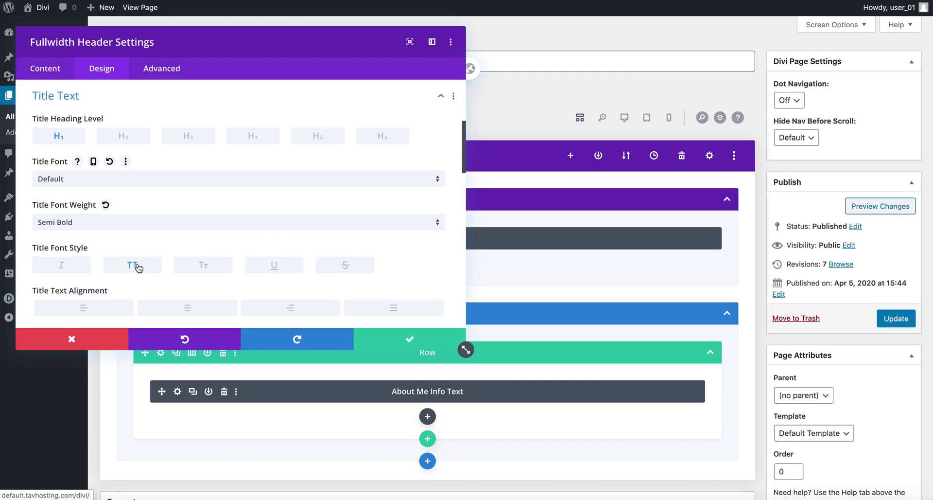
# Enable responsive sizes for the header's title text, set the phone size to 32, and check the desktop and tablet sizes.
pyautogui.scroll(-4, 146, 267)
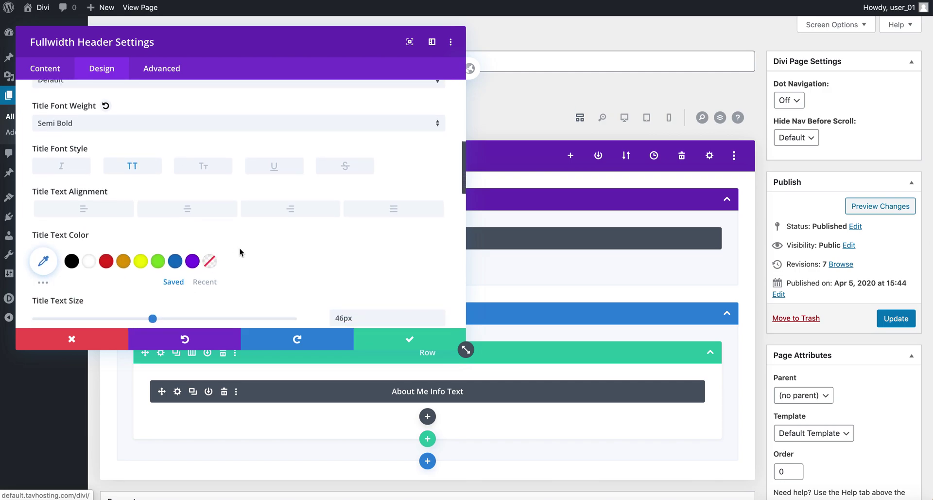
pyautogui.scroll(-3, 235, 248)
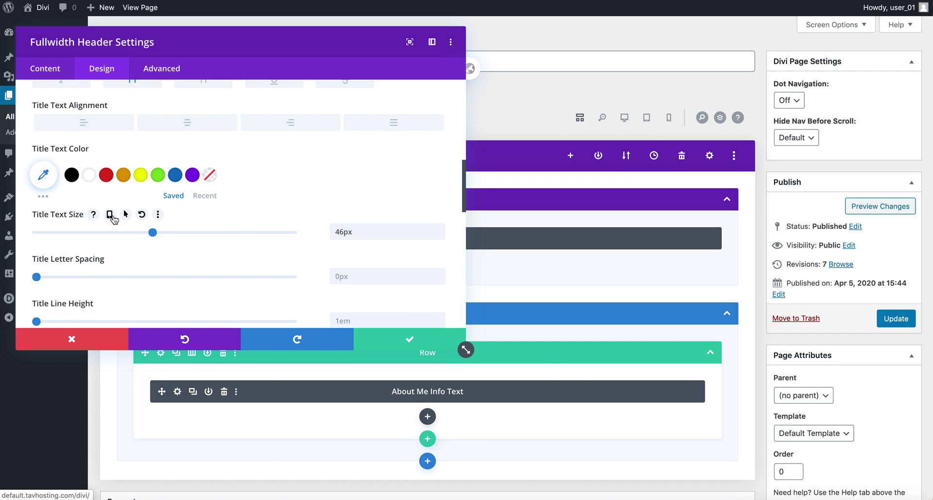
pyautogui.click(110, 214)
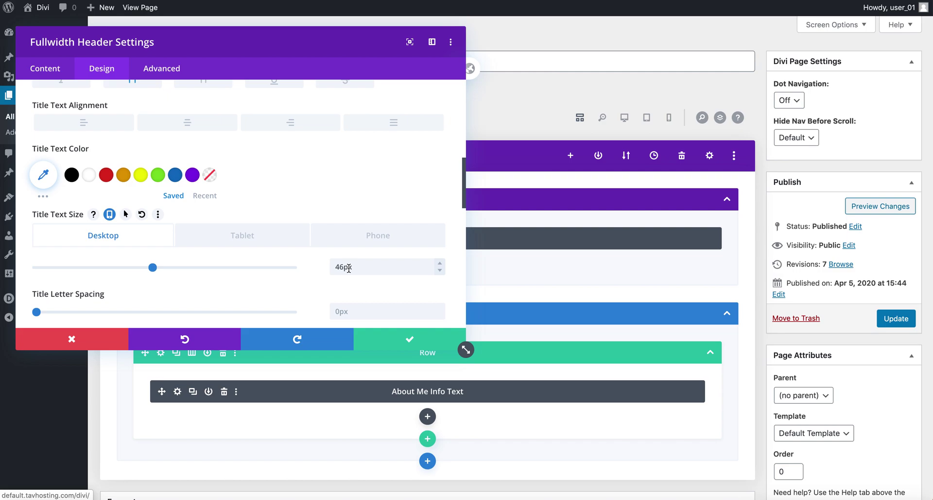
pyautogui.click(363, 241)
pyautogui.click(345, 269)
pyautogui.write('36p2')
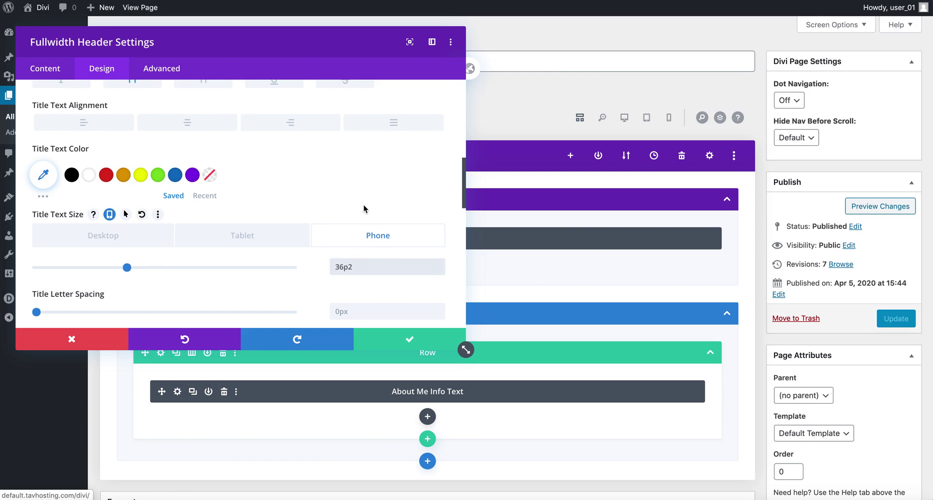
pyautogui.press('BackSpace')
pyautogui.press('BackSpace')
pyautogui.press('BackSpace')
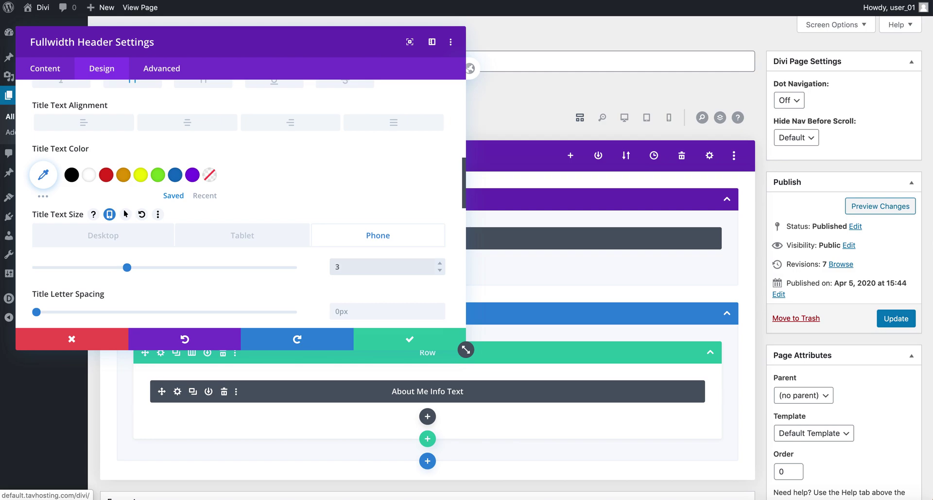
pyautogui.write('2')
pyautogui.click(141, 236)
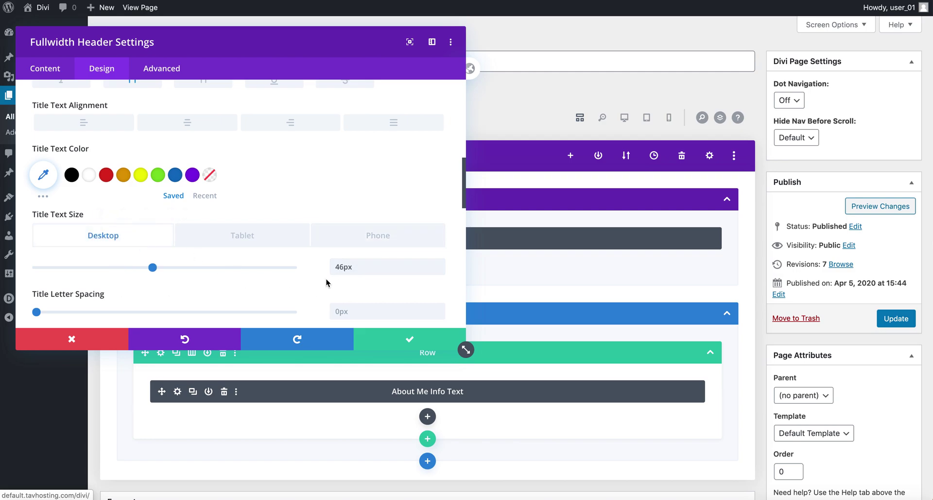
pyautogui.click(250, 236)
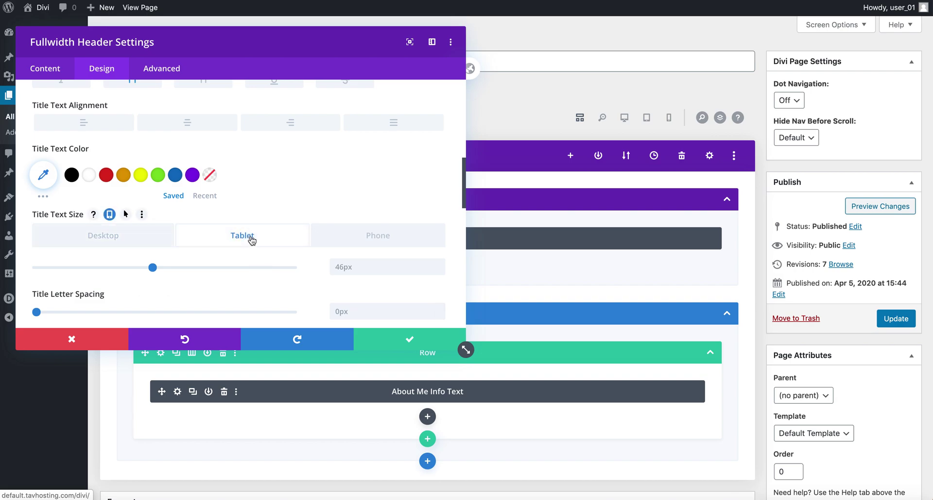
pyautogui.click(125, 237)
# Set the header's subtitle text size to 24px and update the Home page with the saved module settings.
pyautogui.scroll(-3, 136, 272)
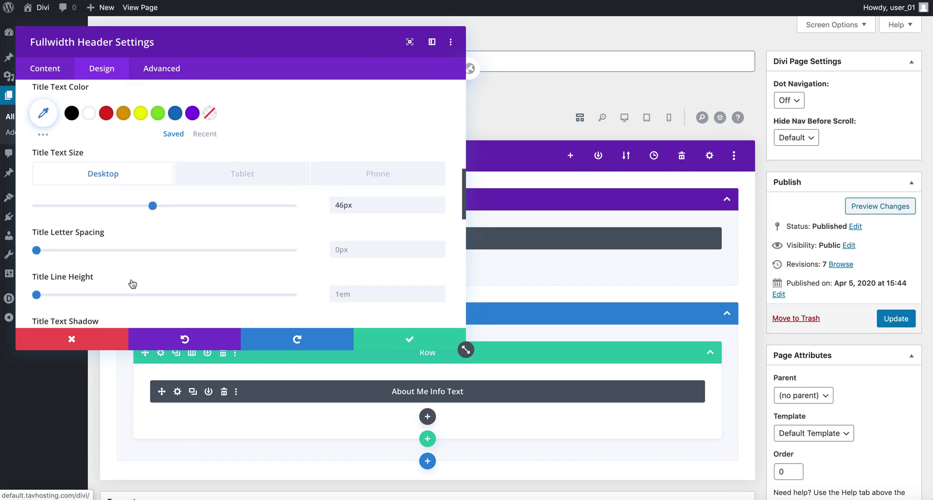
pyautogui.click(377, 240)
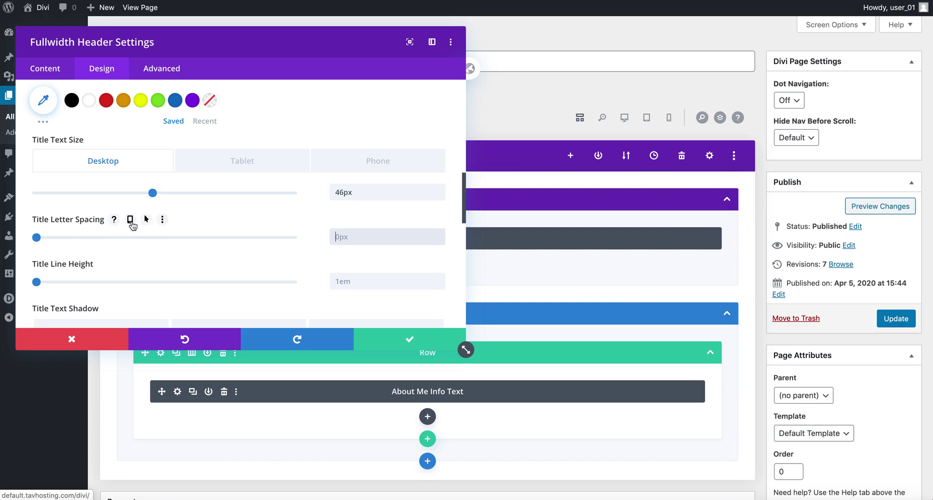
pyautogui.scroll(-5, 132, 224)
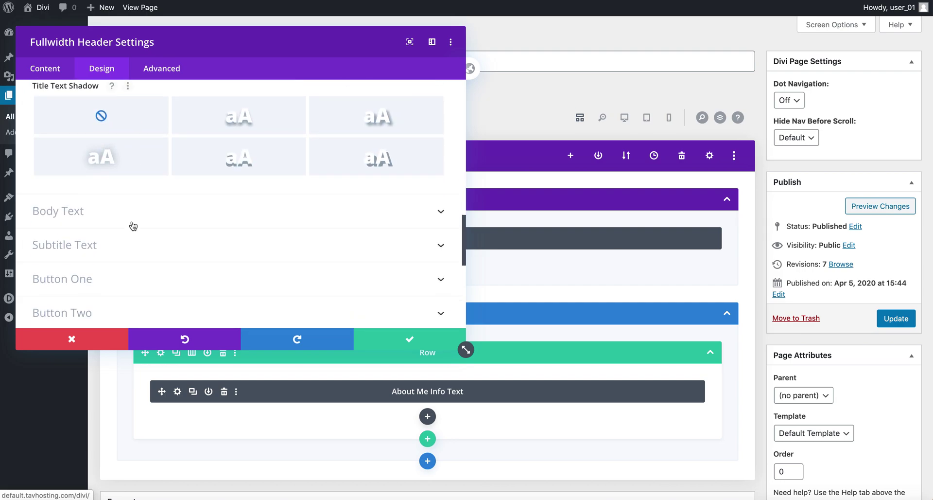
pyautogui.click(187, 197)
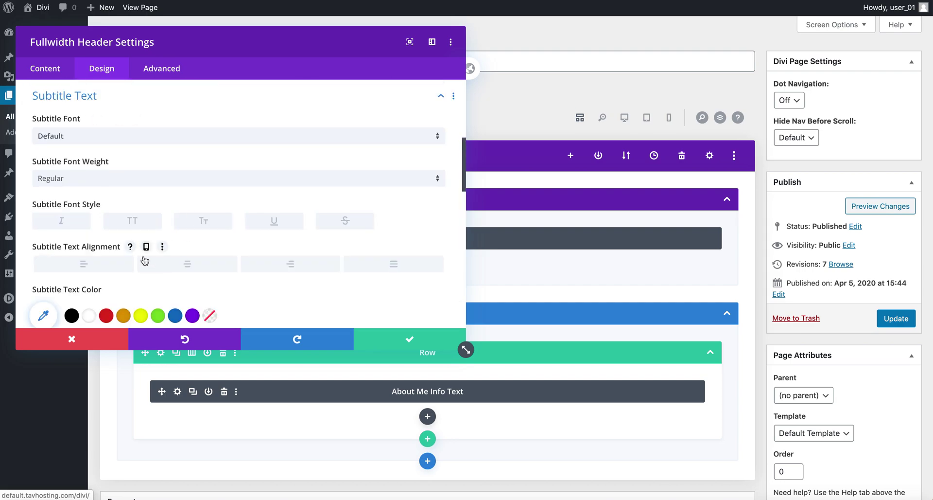
pyautogui.scroll(-3, 187, 269)
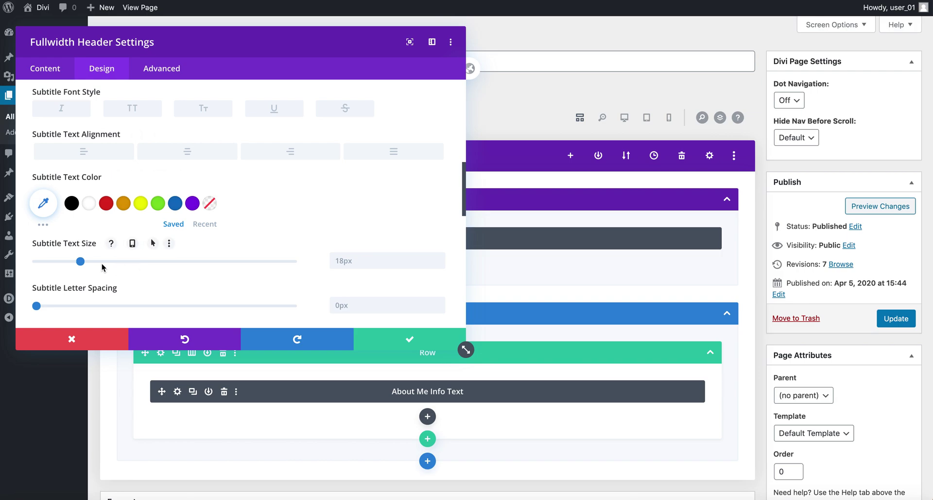
pyautogui.moveTo(80, 261); pyautogui.dragTo(96, 265)
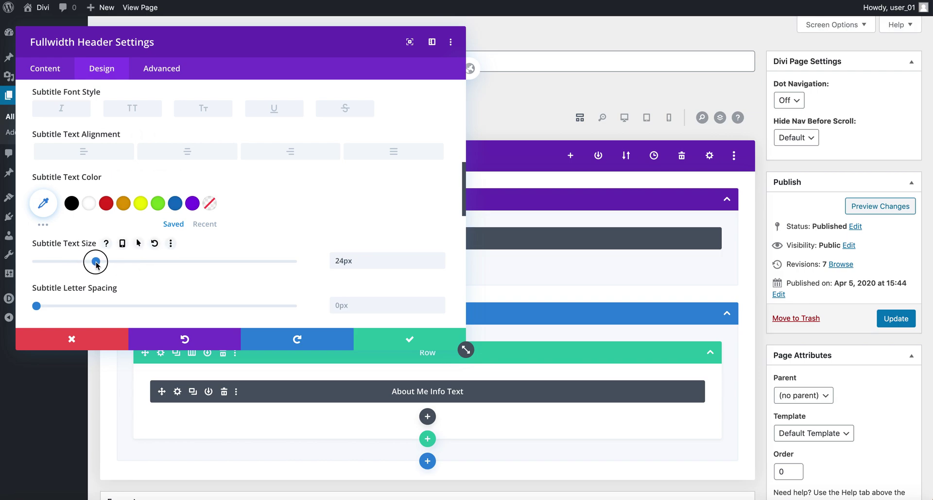
pyautogui.click(414, 339)
pyautogui.click(894, 321)
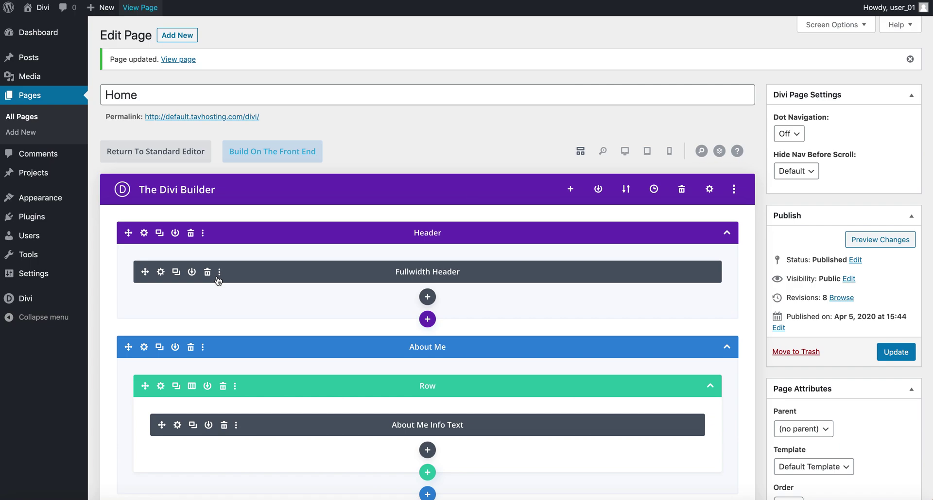
# Open the Button One design options of the Fullwidth Header module.
pyautogui.scroll(-3, 217, 277)
pyautogui.click(161, 125)
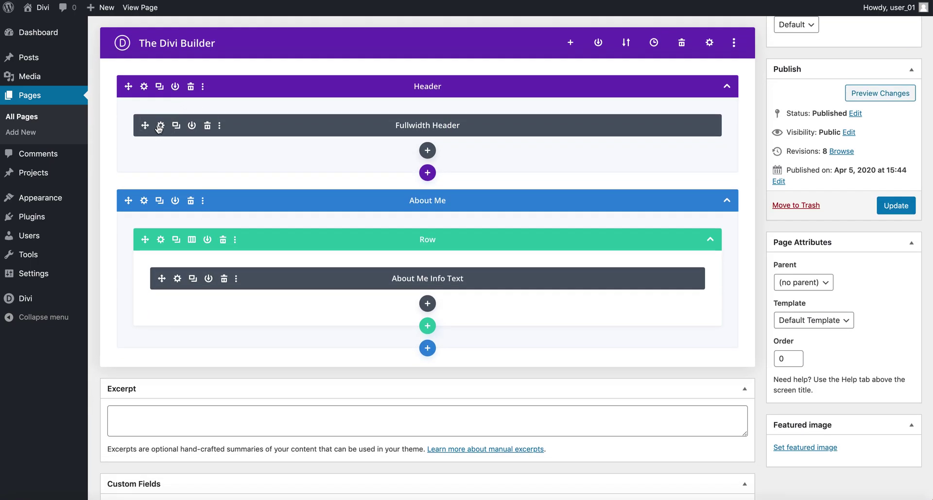
pyautogui.click(95, 68)
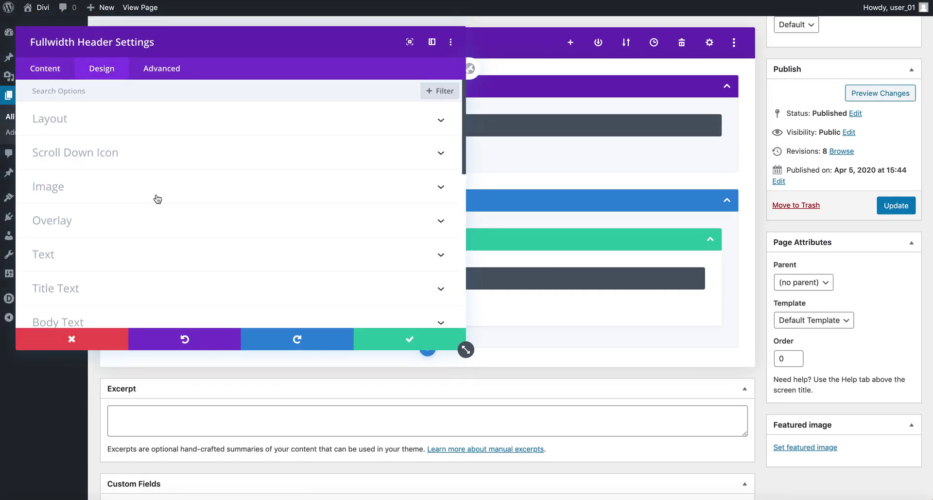
pyautogui.scroll(-4, 159, 246)
pyautogui.scroll(-3, 159, 244)
pyautogui.click(127, 192)
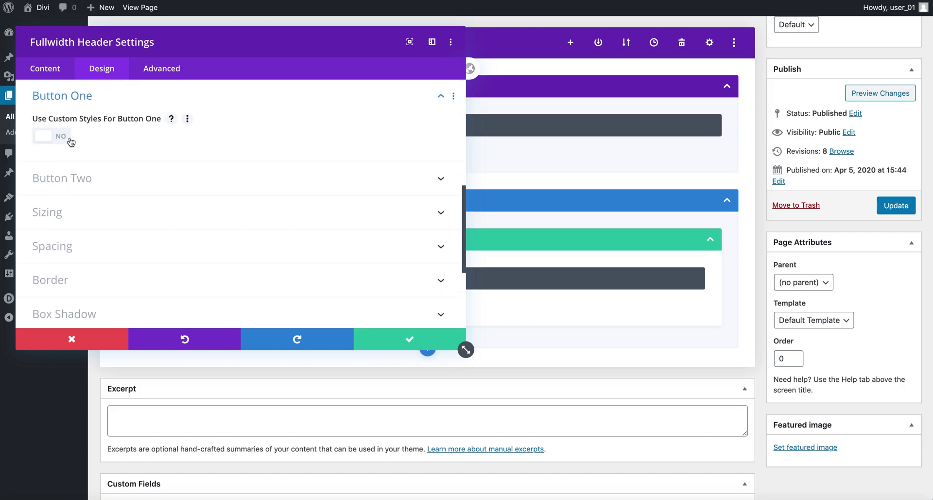
# Enable custom styles for Button One to examine its color and background options, and turn the custom styles off again.
pyautogui.click(71, 142)
pyautogui.click(66, 142)
pyautogui.click(66, 142)
pyautogui.scroll(-2, 155, 247)
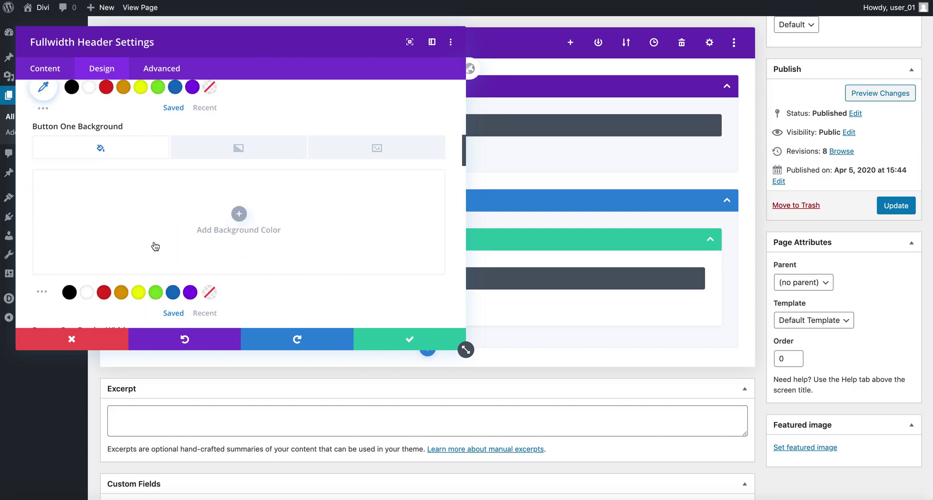
pyautogui.scroll(2, 156, 247)
pyautogui.click(51, 103)
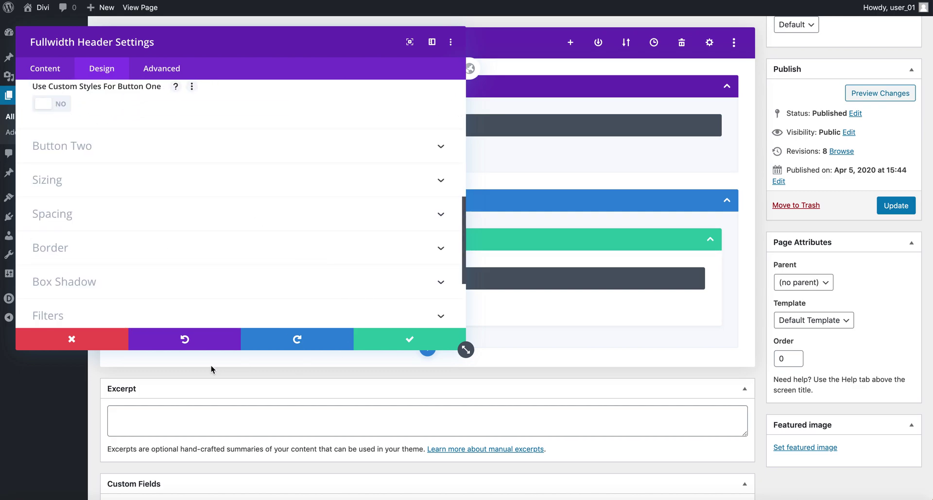
# Close the header settings without saving, update the Home page, and view the live page to check the header.
pyautogui.click(105, 346)
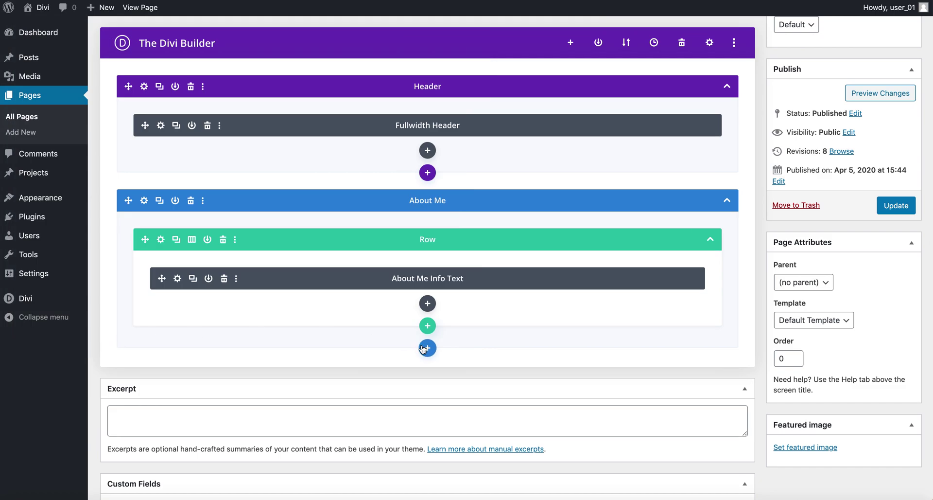
pyautogui.click(896, 206)
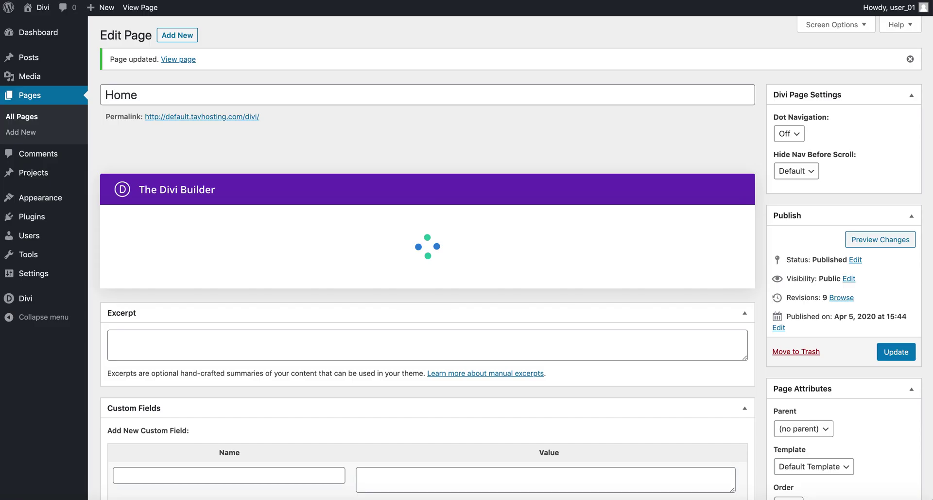
pyautogui.click(136, 10)
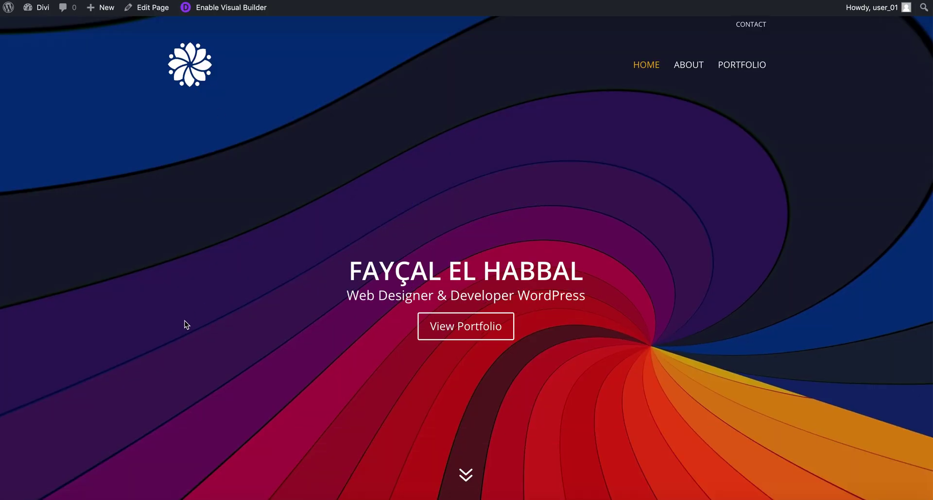
pyautogui.scroll(-15, 302, 270)
pyautogui.scroll(15, 302, 269)
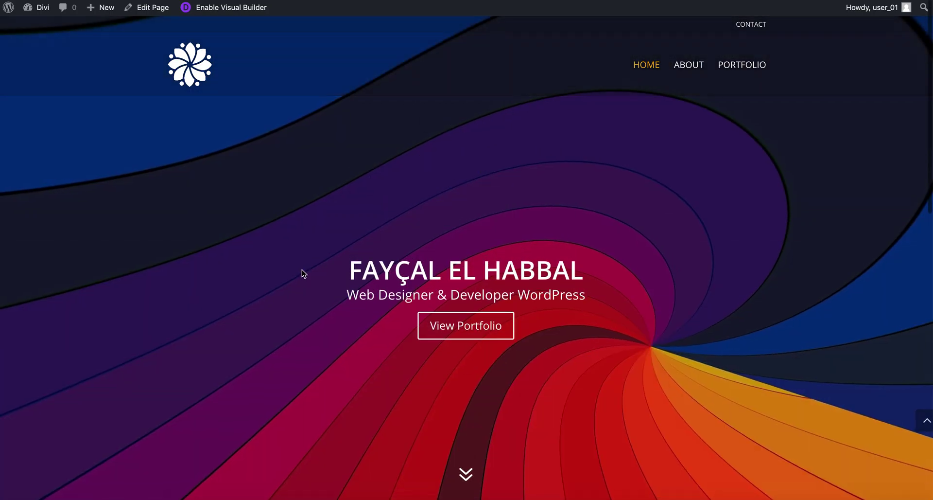
pyautogui.scroll(-3, 302, 269)
pyautogui.scroll(3, 302, 270)
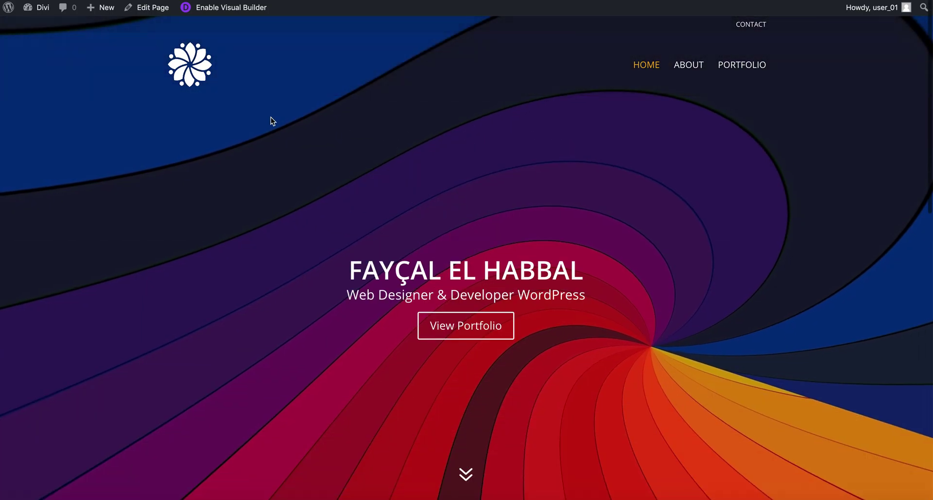
# Enable the Visual Builder on the Home page and preview the header in tablet and phone views.
pyautogui.click(229, 12)
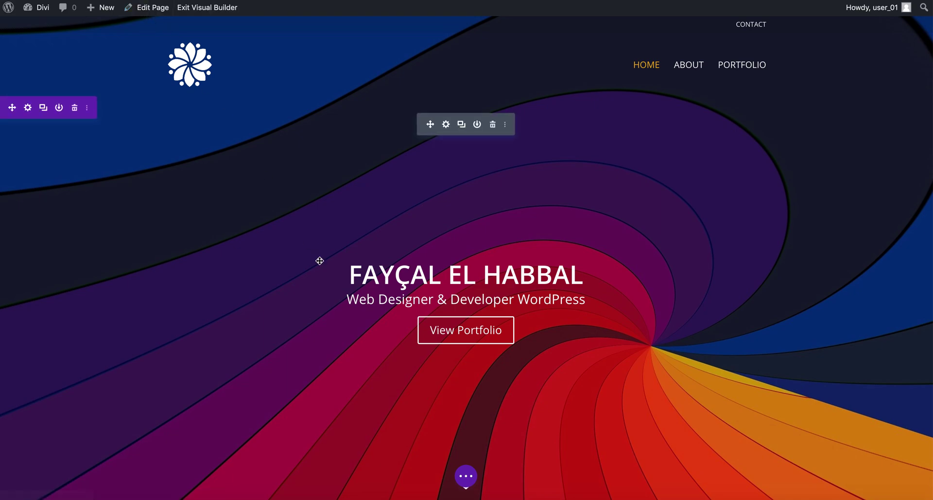
pyautogui.scroll(-2, 351, 330)
pyautogui.scroll(1, 350, 327)
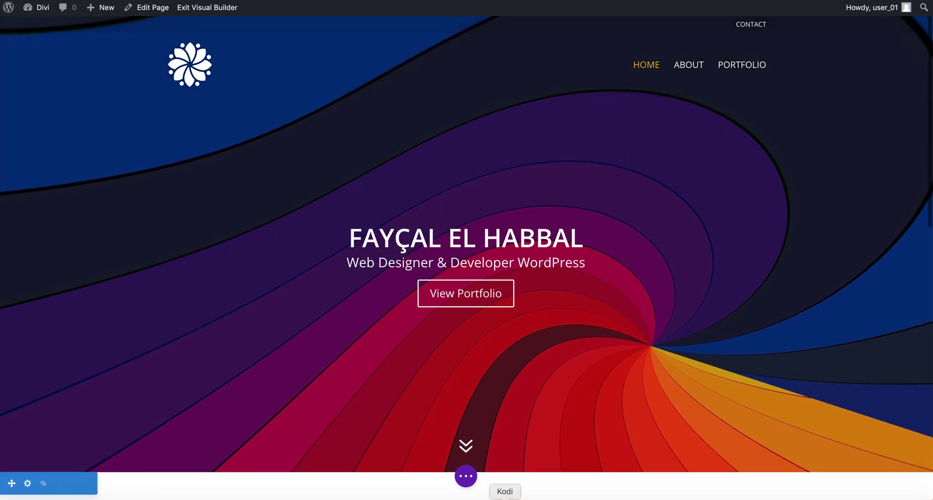
pyautogui.click(466, 476)
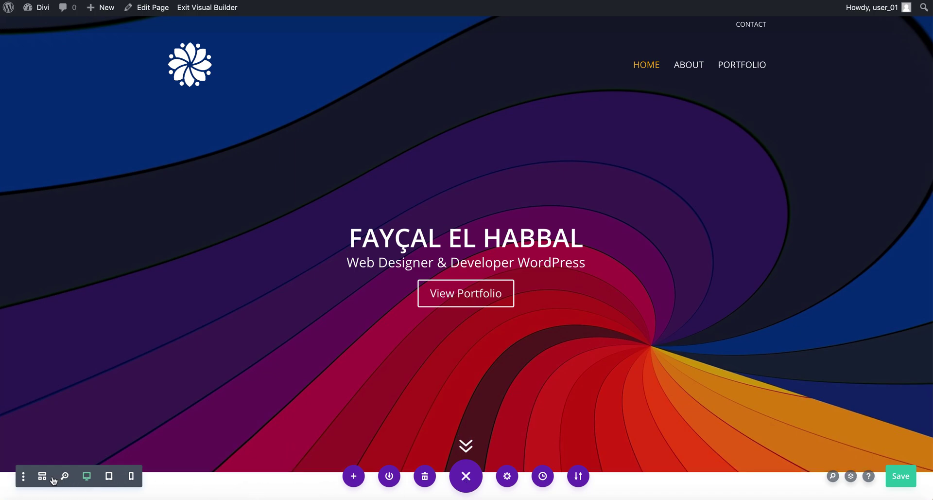
pyautogui.click(109, 477)
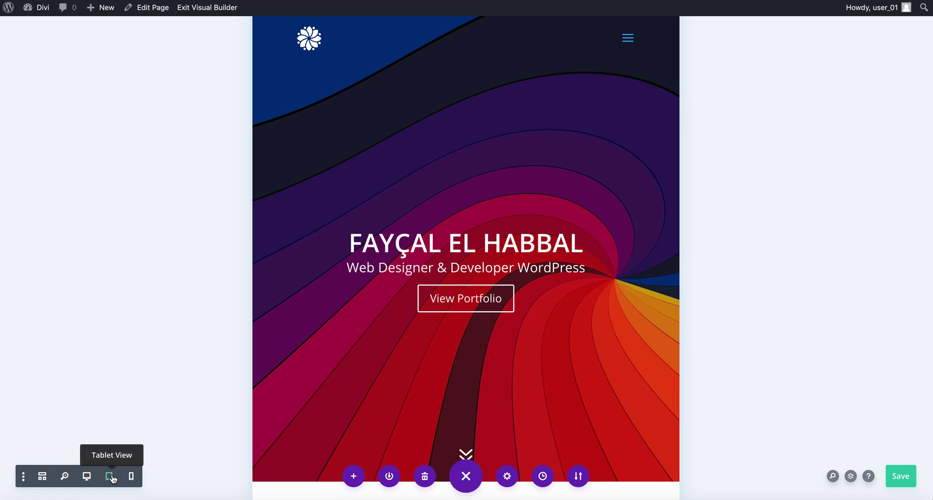
pyautogui.click(131, 477)
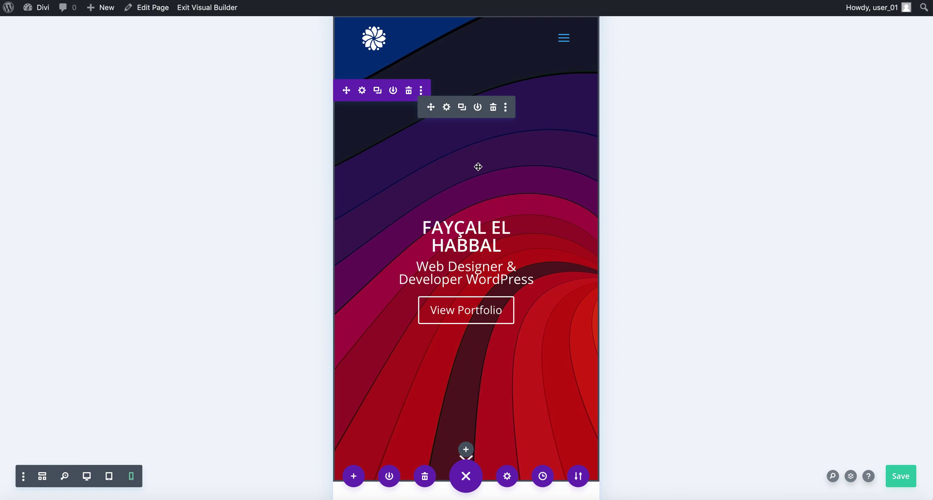
# Set the phone size of the Fullwidth Header's title text to 30px, narrowing the settings window to keep the preview visible.
pyautogui.click(448, 107)
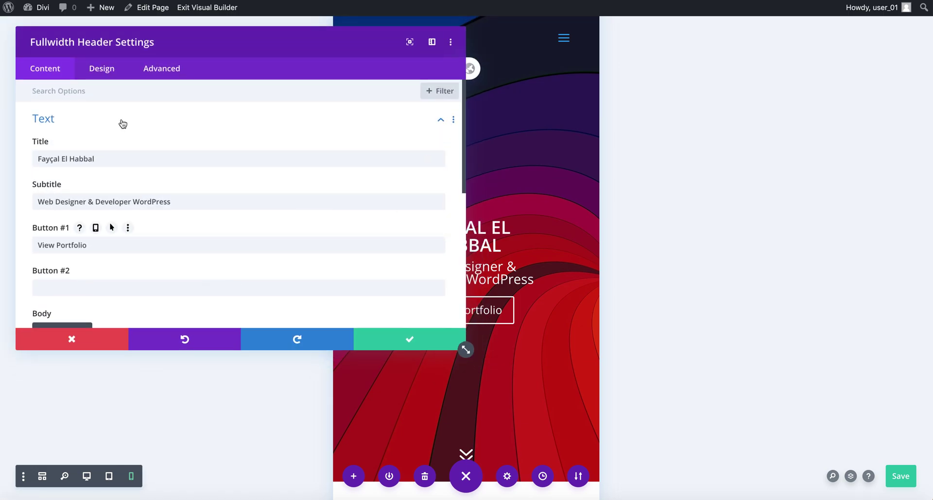
pyautogui.click(106, 70)
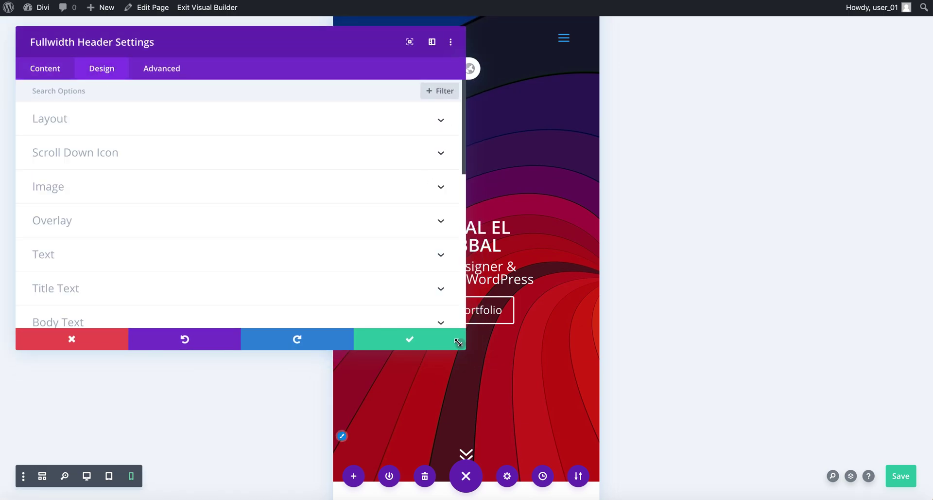
pyautogui.moveTo(465, 349); pyautogui.dragTo(341, 386)
pyautogui.click(88, 287)
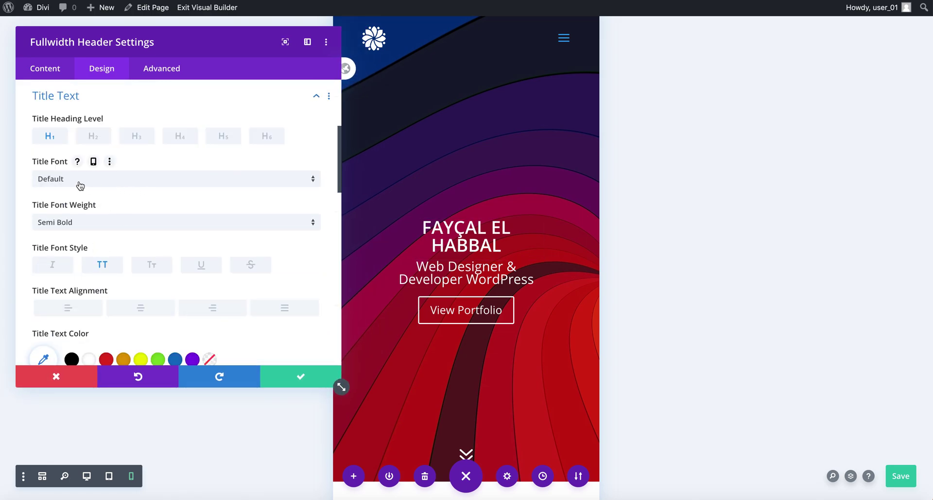
pyautogui.scroll(-3, 125, 307)
pyautogui.scroll(-2, 126, 306)
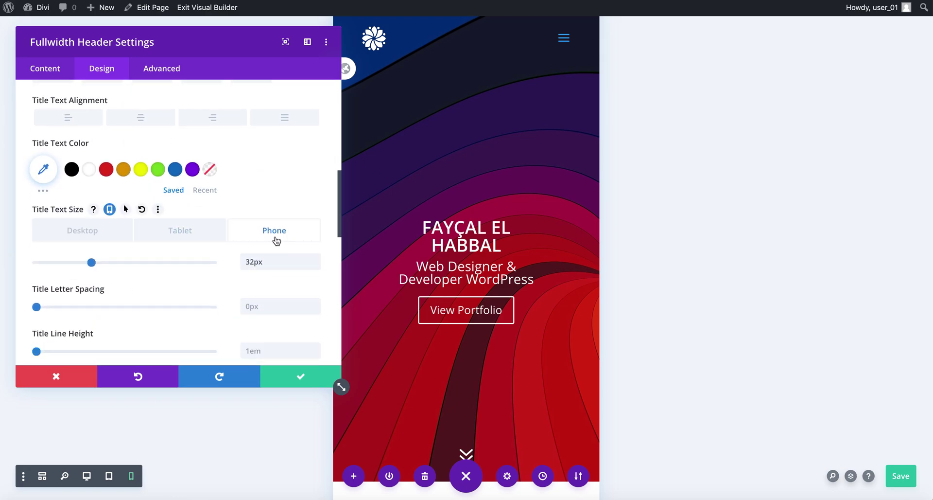
pyautogui.moveTo(92, 263); pyautogui.dragTo(81, 263)
pyautogui.moveTo(85, 264); pyautogui.dragTo(89, 264)
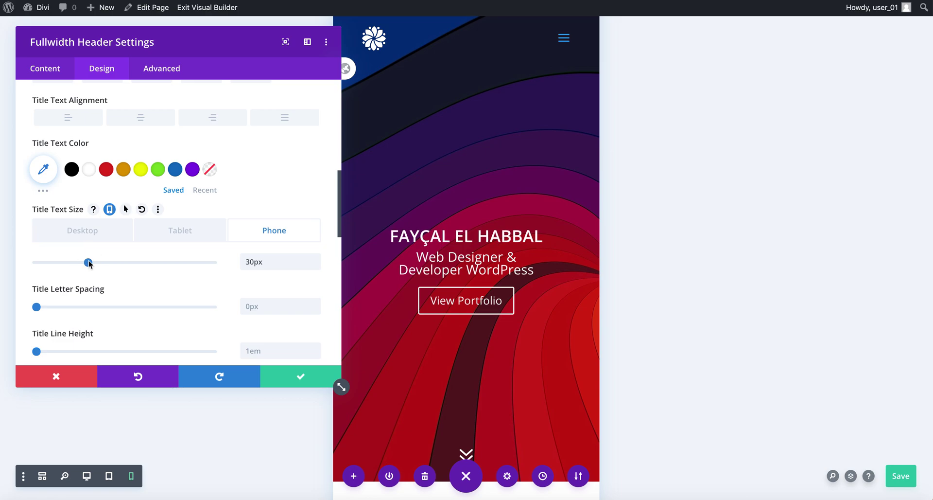
# Set the header's subtitle text size to 16px, save the module settings and return to the desktop view.
pyautogui.scroll(-10, 141, 270)
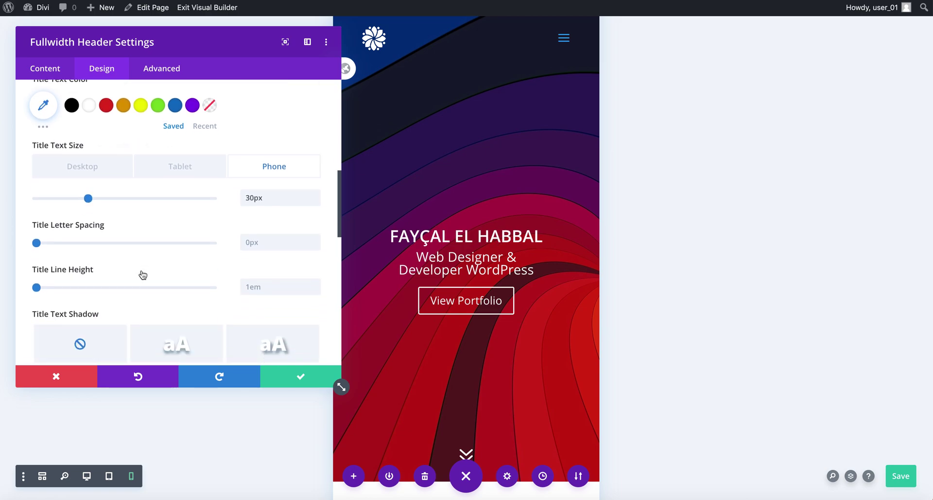
pyautogui.click(130, 239)
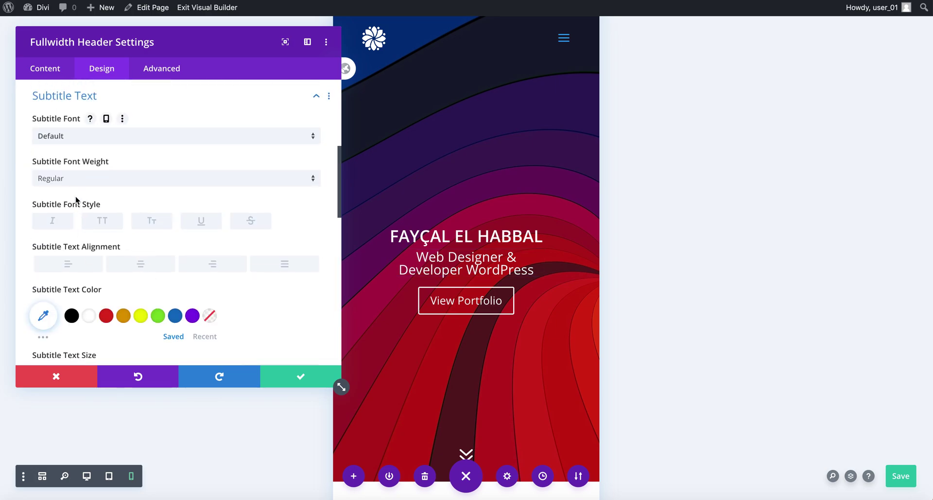
pyautogui.scroll(-5, 119, 290)
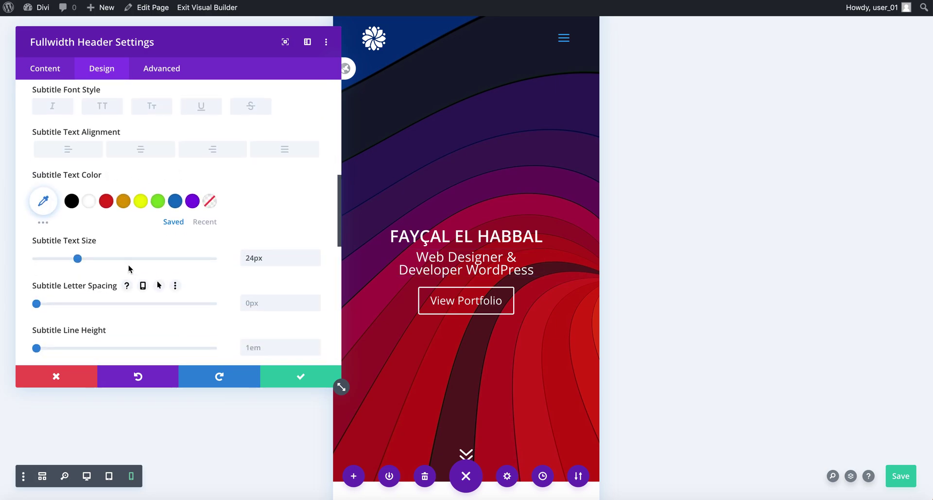
pyautogui.moveTo(77, 258); pyautogui.dragTo(69, 260)
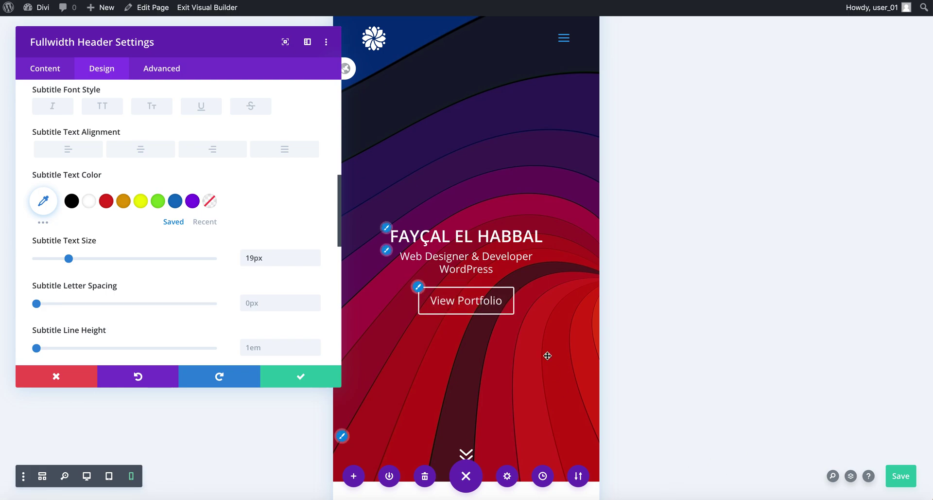
pyautogui.moveTo(70, 260); pyautogui.dragTo(68, 259)
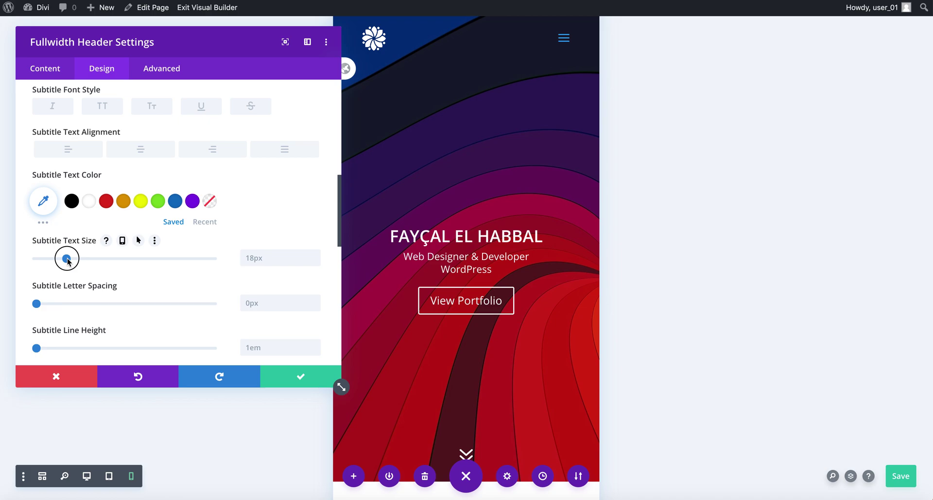
pyautogui.moveTo(68, 261); pyautogui.dragTo(65, 262)
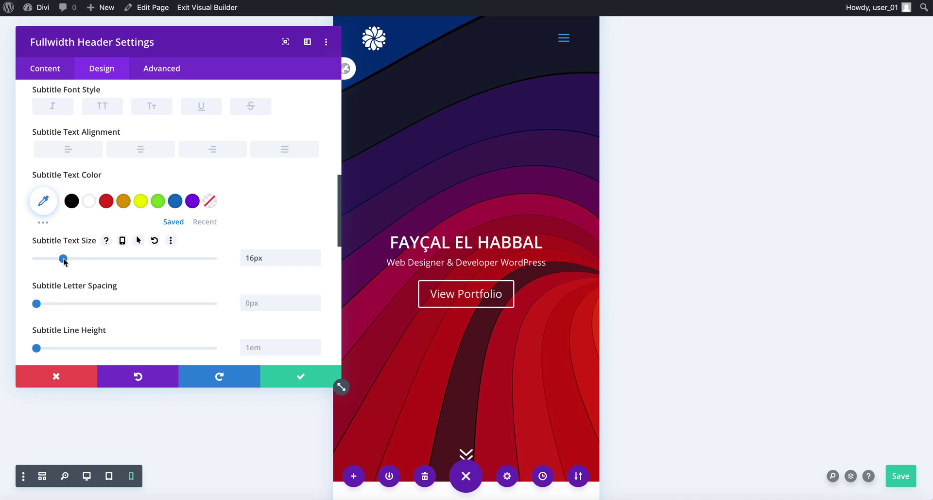
pyautogui.click(314, 378)
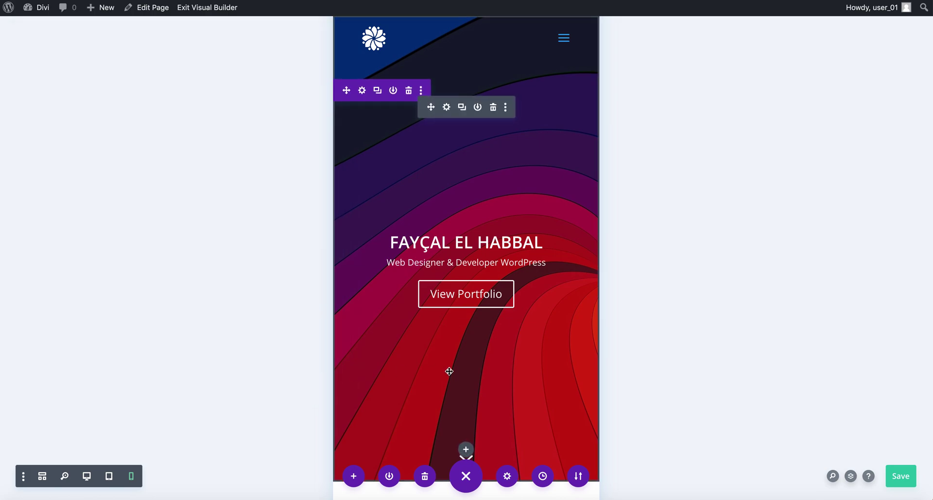
pyautogui.scroll(-1, 449, 371)
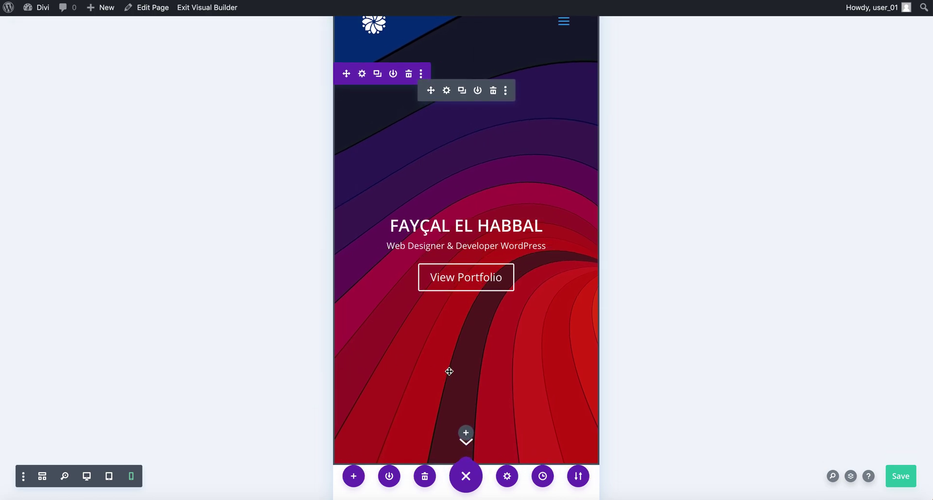
pyautogui.click(87, 476)
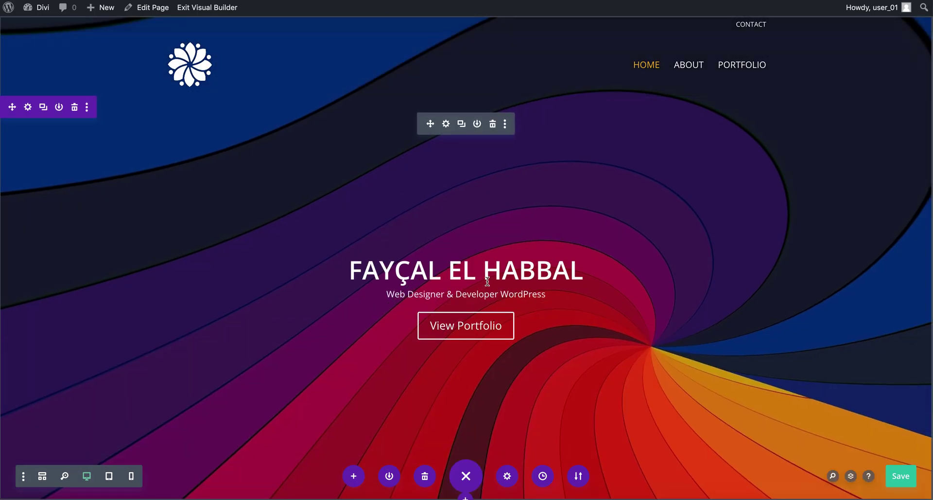
# Delete part of the header title directly on the page and retype the same letters.
pyautogui.click(476, 272)
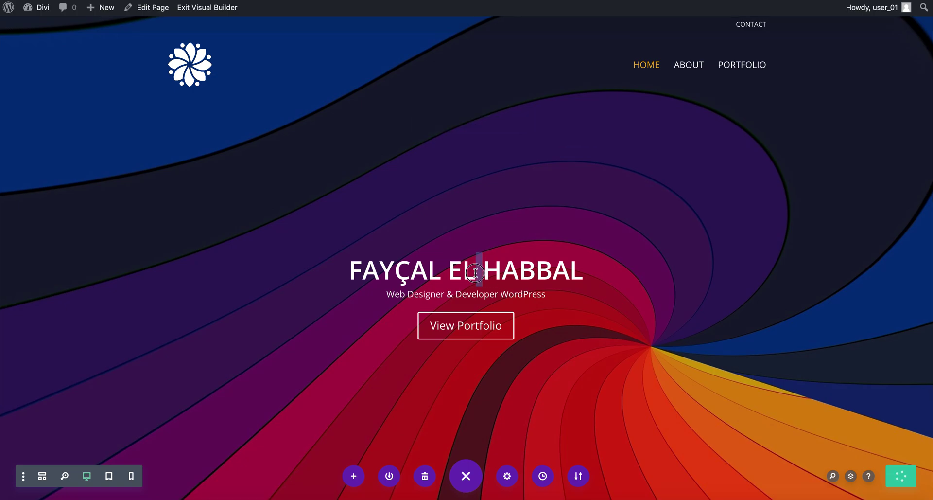
pyautogui.moveTo(475, 272); pyautogui.dragTo(504, 278)
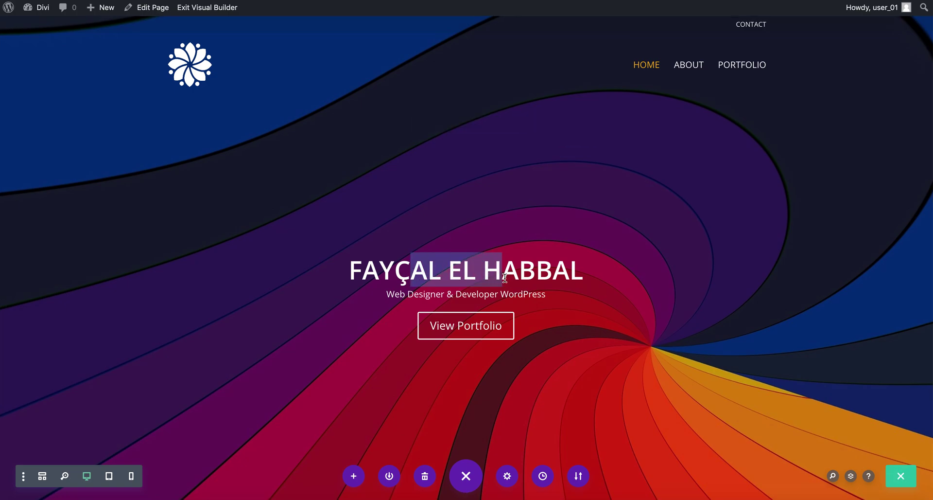
pyautogui.write('S')
pyautogui.press('BackSpace')
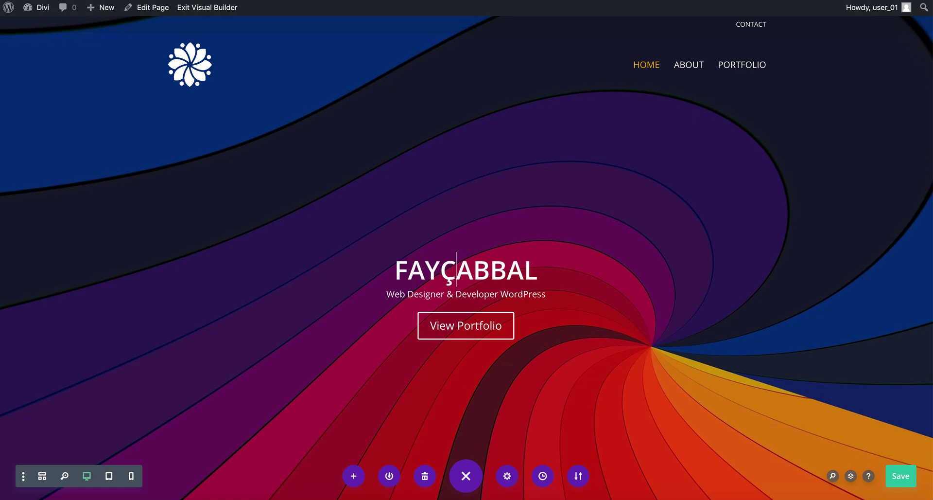
pyautogui.write('AL EL ')
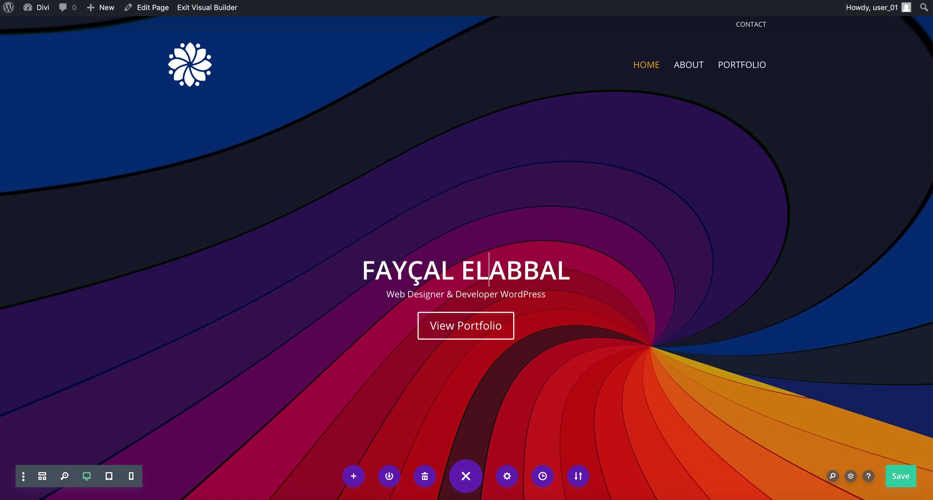
pyautogui.write('H')
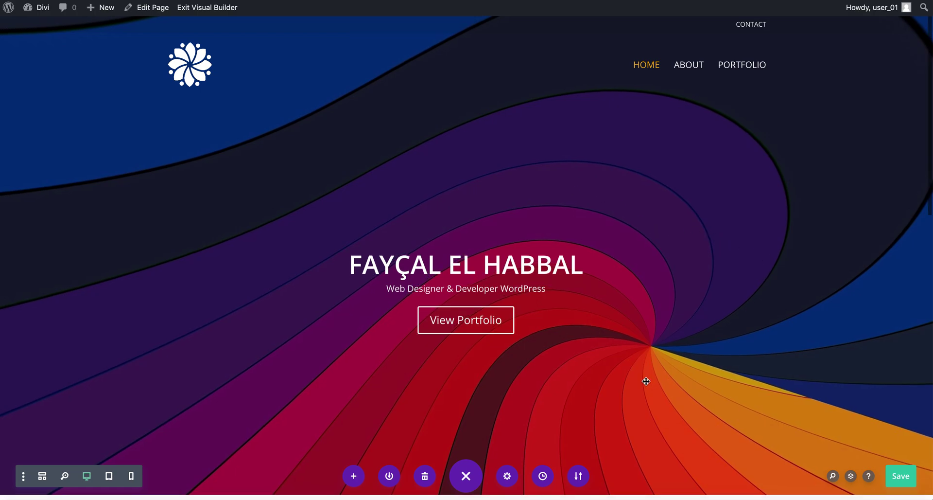
# Change the row containing the About Me text to a two-column layout of two thirds and one third.
pyautogui.scroll(-5, 645, 381)
pyautogui.scroll(4, 645, 381)
pyautogui.scroll(1, 505, 271)
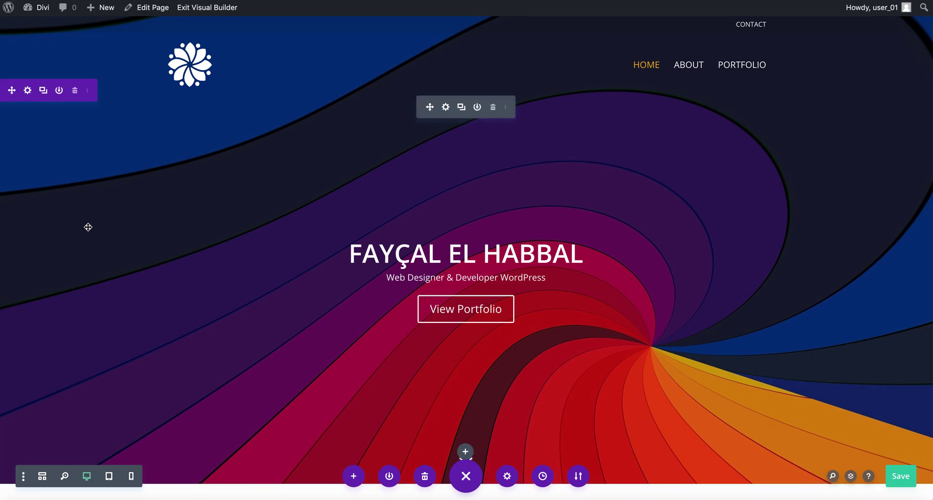
pyautogui.scroll(-10, 88, 227)
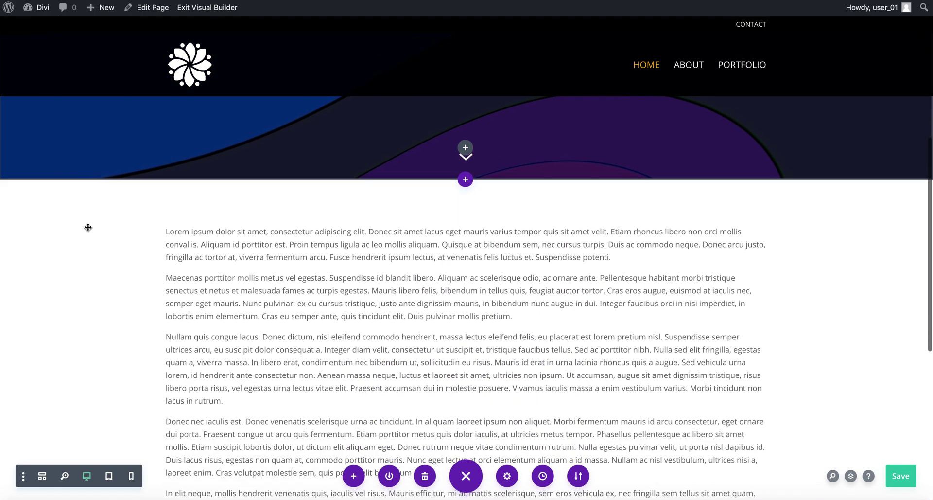
pyautogui.scroll(-2, 88, 227)
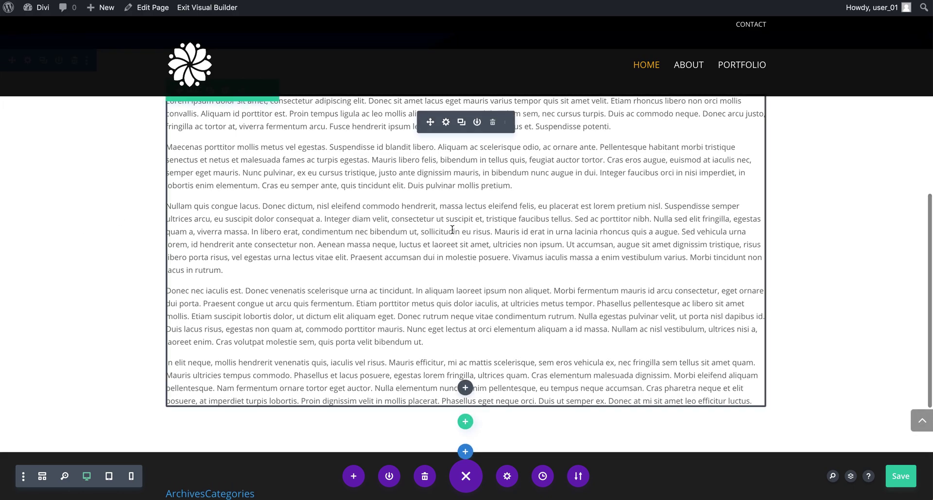
pyautogui.scroll(3, 452, 246)
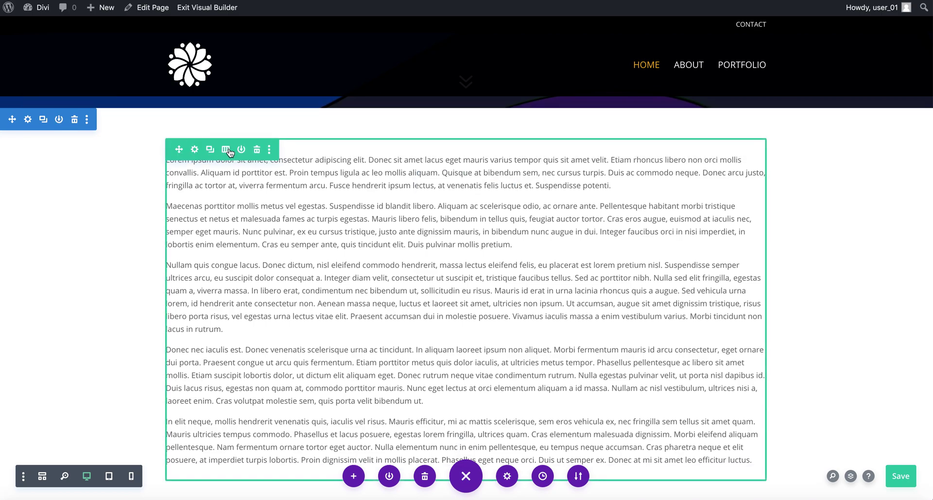
pyautogui.click(227, 149)
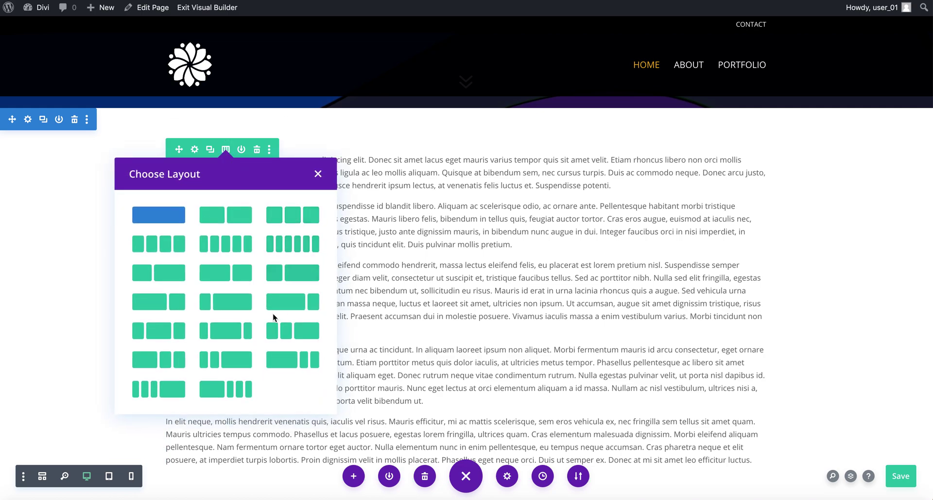
pyautogui.click(184, 304)
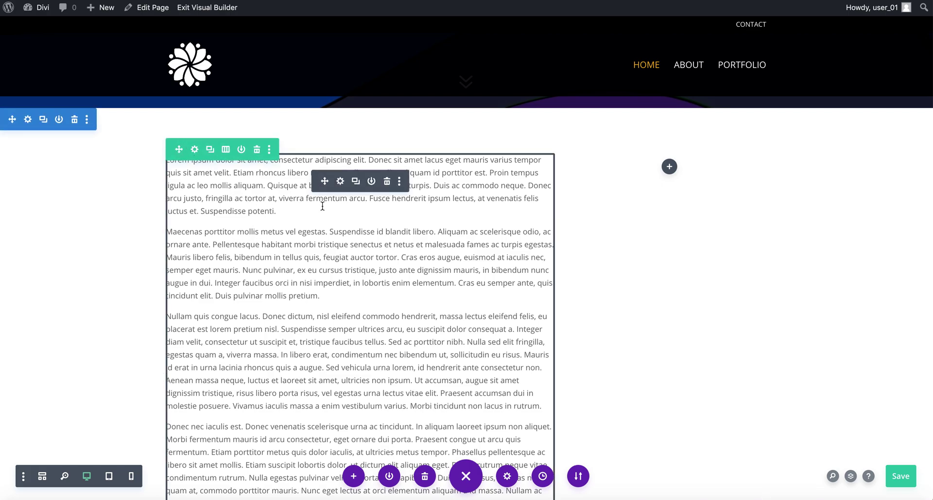
# Add the line "About Me" above the first paragraph of the text module directly on the page.
pyautogui.click(274, 230)
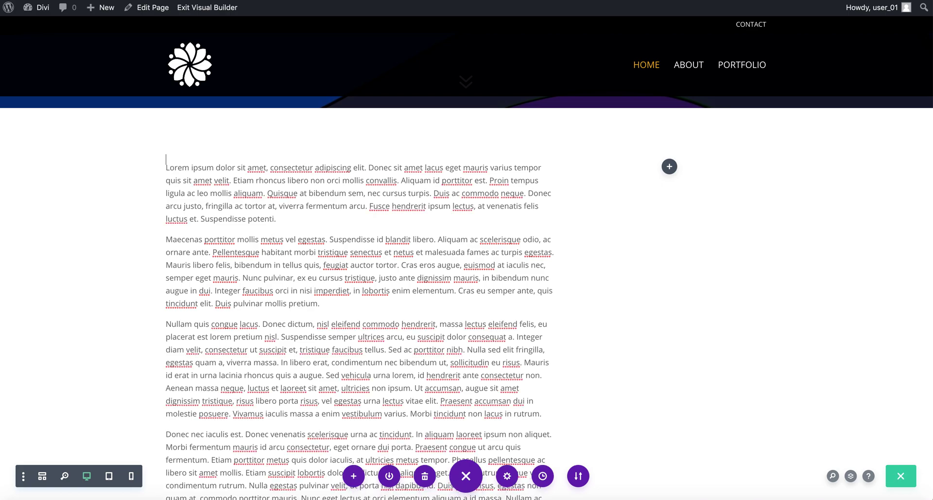
pyautogui.write('About Me')
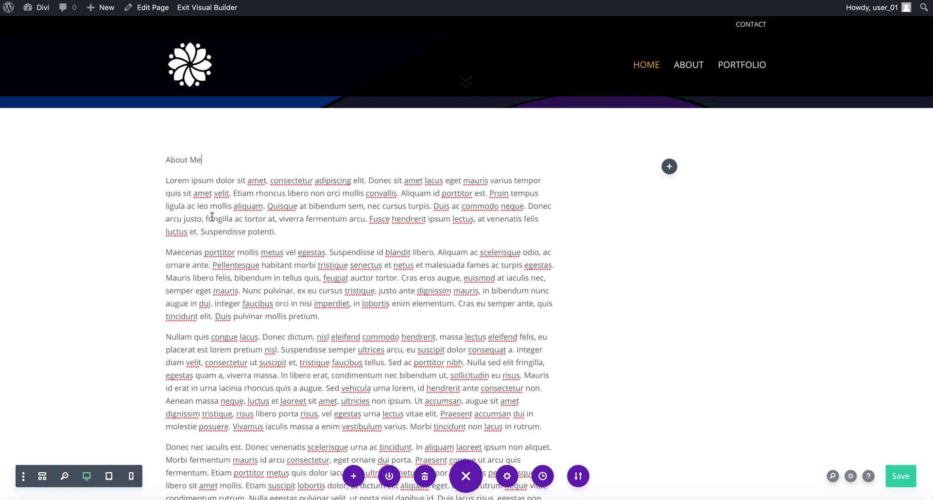
pyautogui.doubleClick(175, 159)
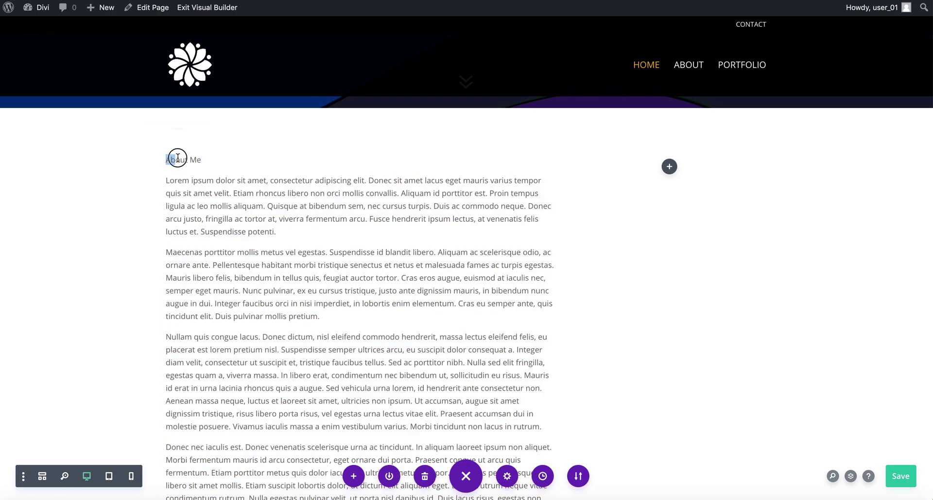
pyautogui.moveTo(200, 160); pyautogui.dragTo(163, 160)
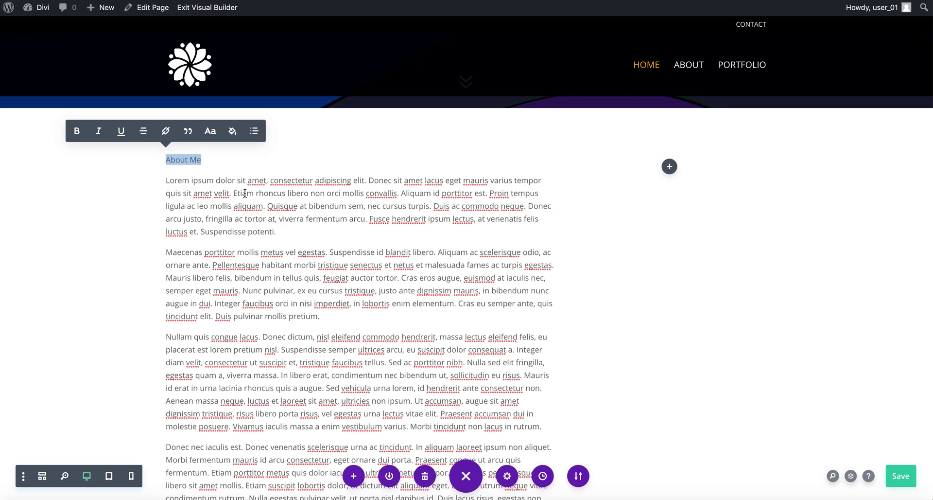
pyautogui.click(254, 131)
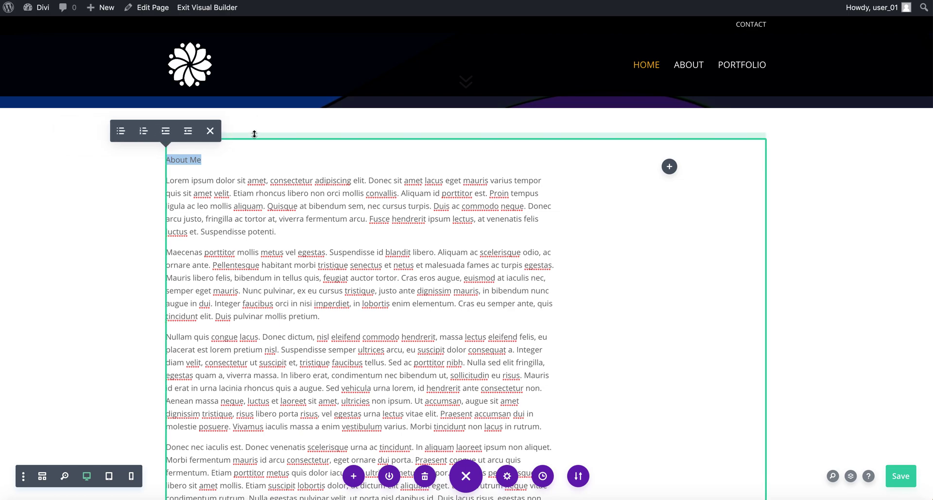
pyautogui.click(210, 131)
pyautogui.click(271, 250)
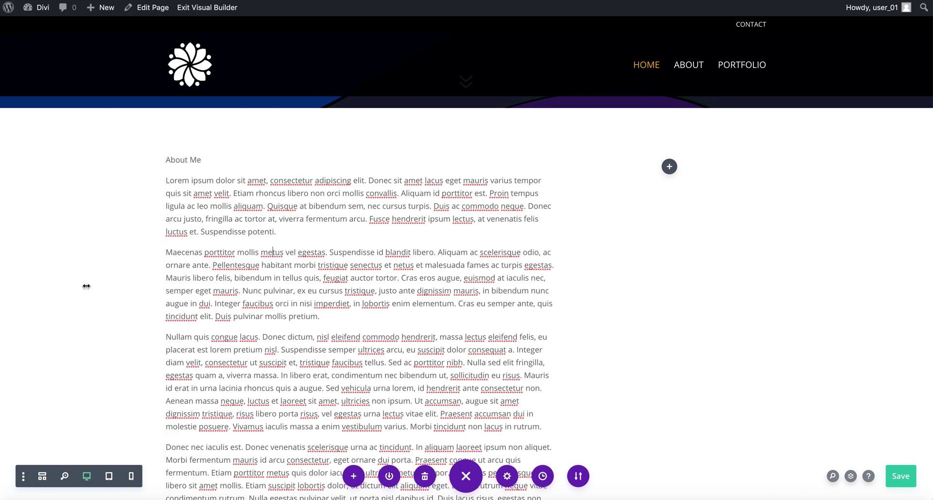
# Format the "About Me" line as Heading 2 in the text module's settings and save the module.
pyautogui.click(340, 181)
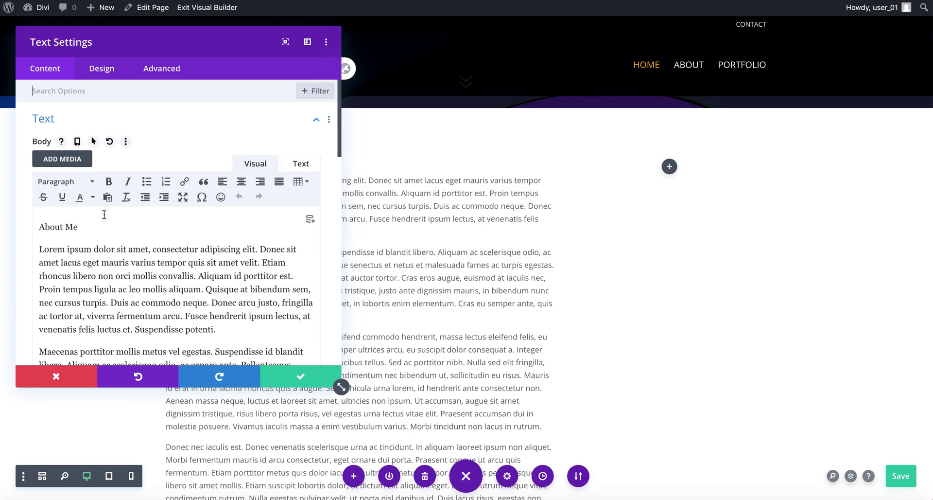
pyautogui.moveTo(38, 227); pyautogui.dragTo(78, 228)
pyautogui.click(92, 183)
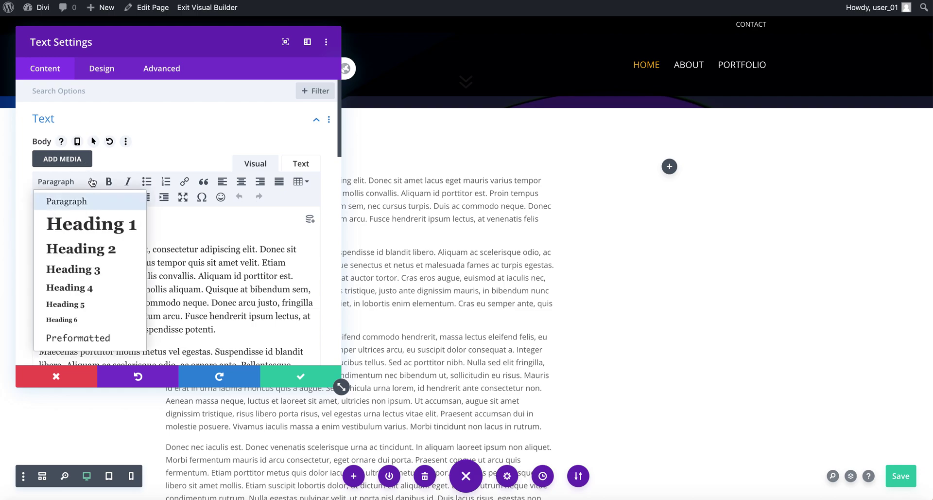
pyautogui.click(97, 249)
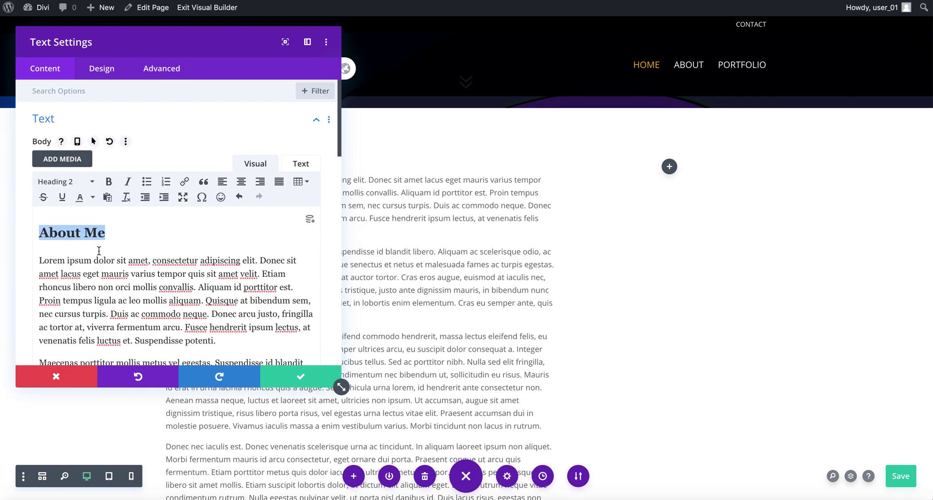
pyautogui.click(301, 374)
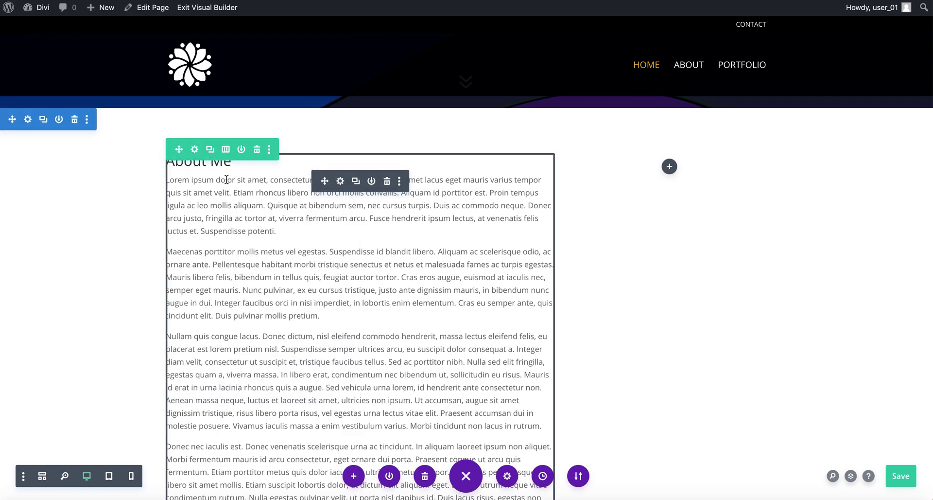
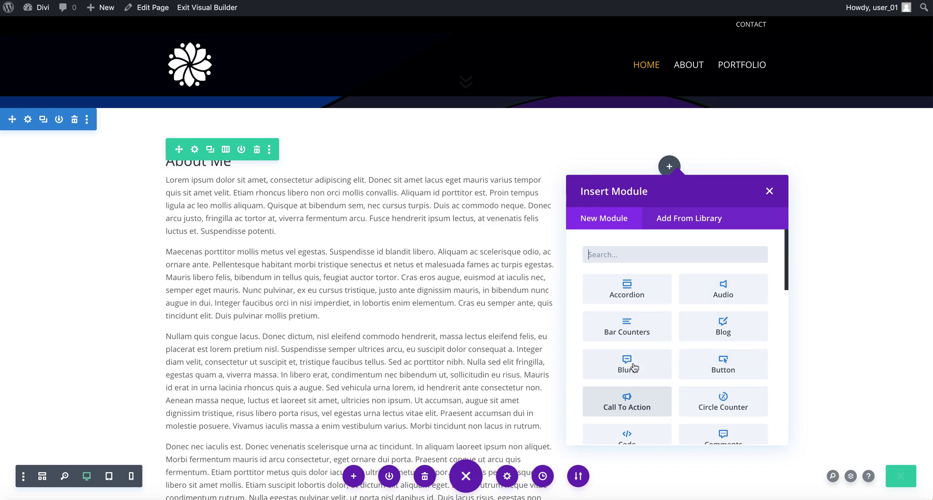
# Look through the full list of modules available for the row's empty one-third column.
pyautogui.scroll(-5, 633, 367)
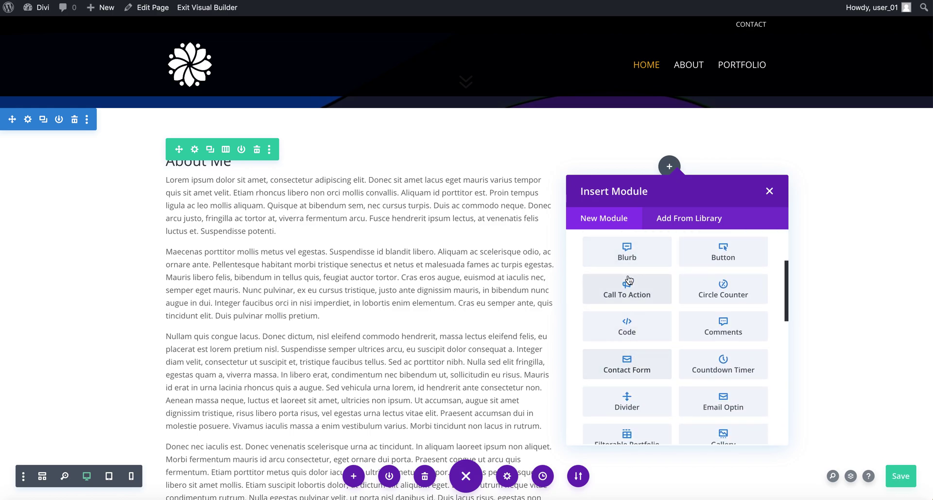
pyautogui.scroll(-1, 651, 335)
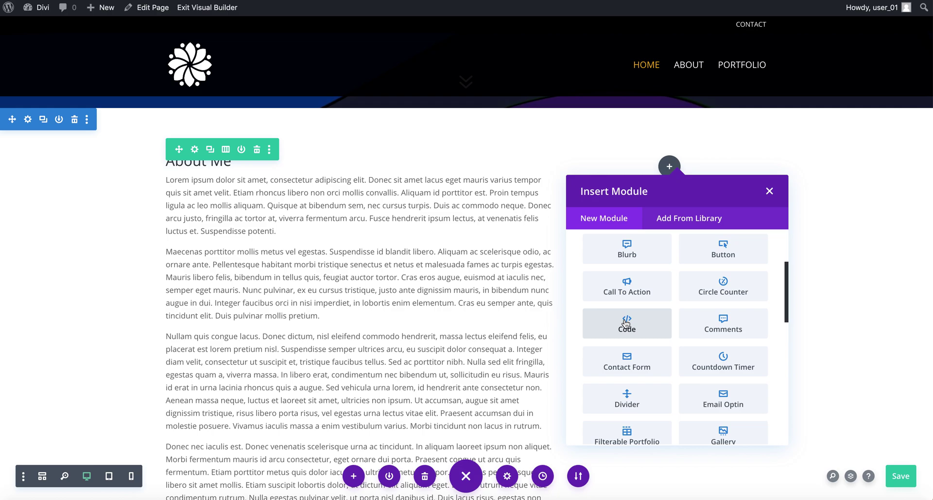
pyautogui.scroll(-3, 625, 323)
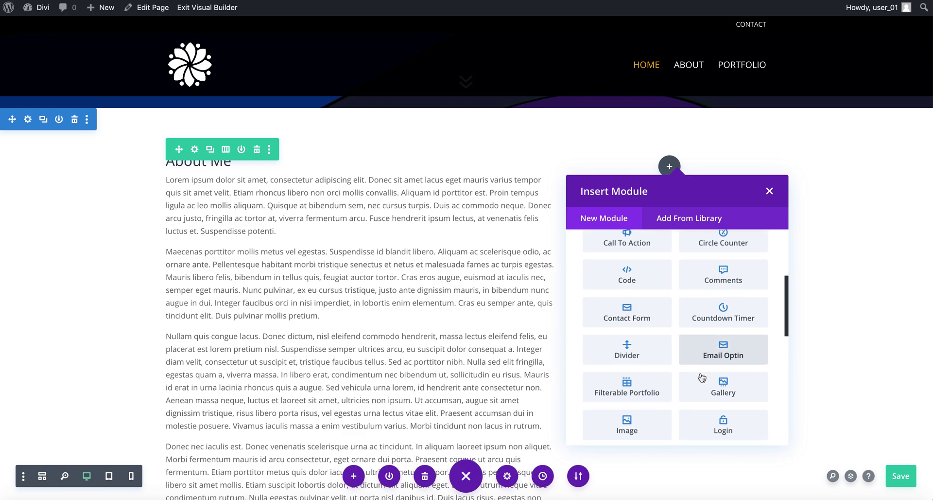
pyautogui.scroll(-2, 702, 377)
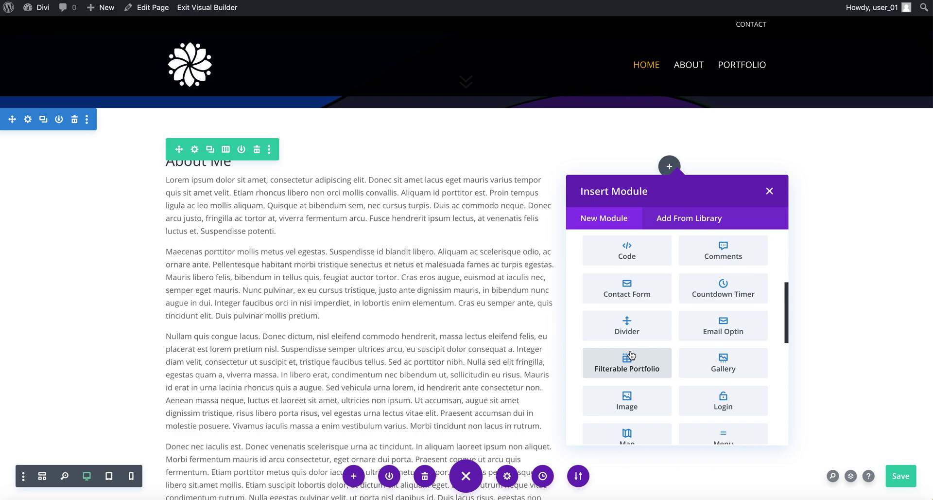
pyautogui.scroll(-5, 631, 358)
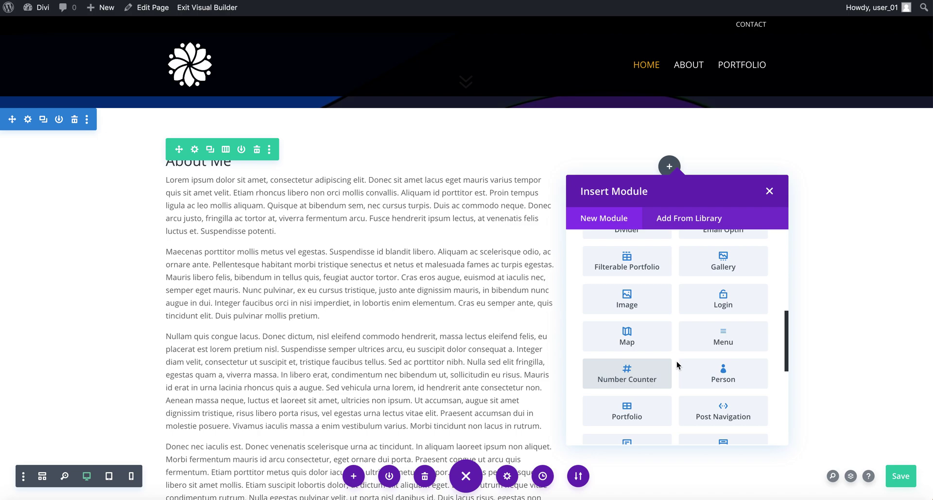
pyautogui.scroll(-5, 677, 360)
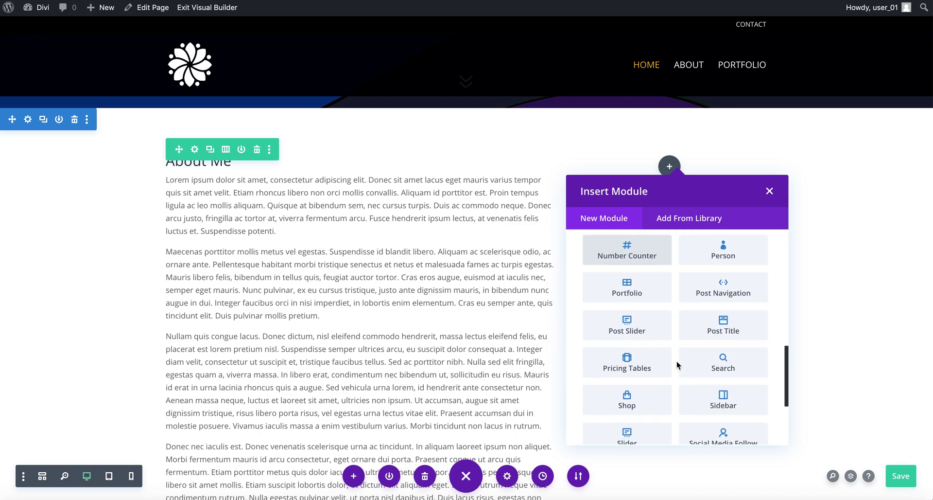
pyautogui.scroll(-2, 677, 360)
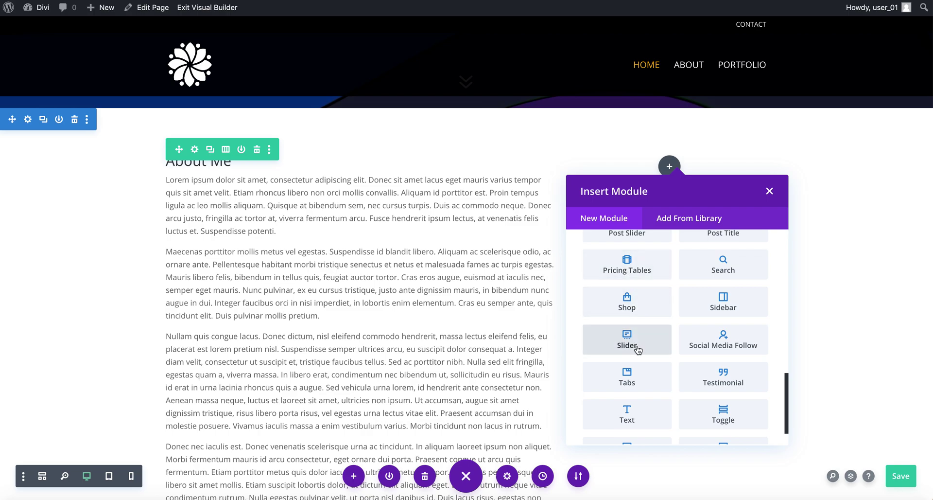
pyautogui.scroll(-1, 739, 393)
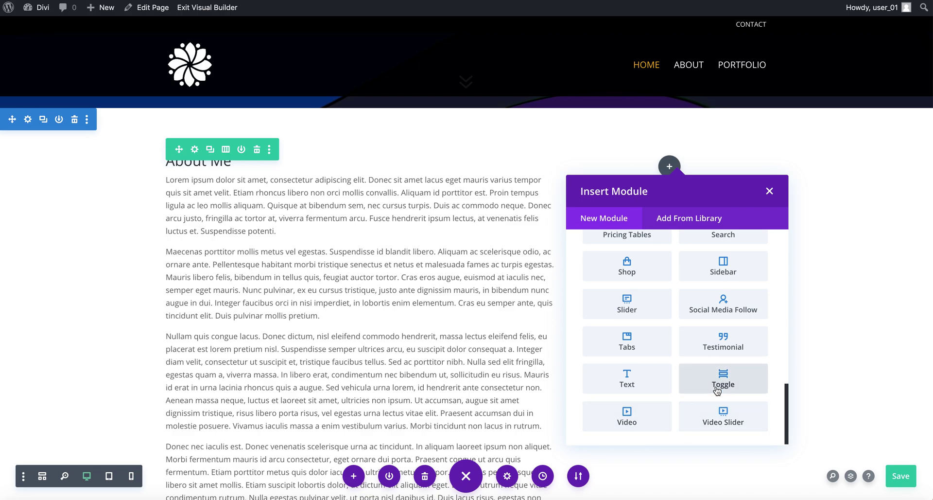
pyautogui.scroll(10, 717, 390)
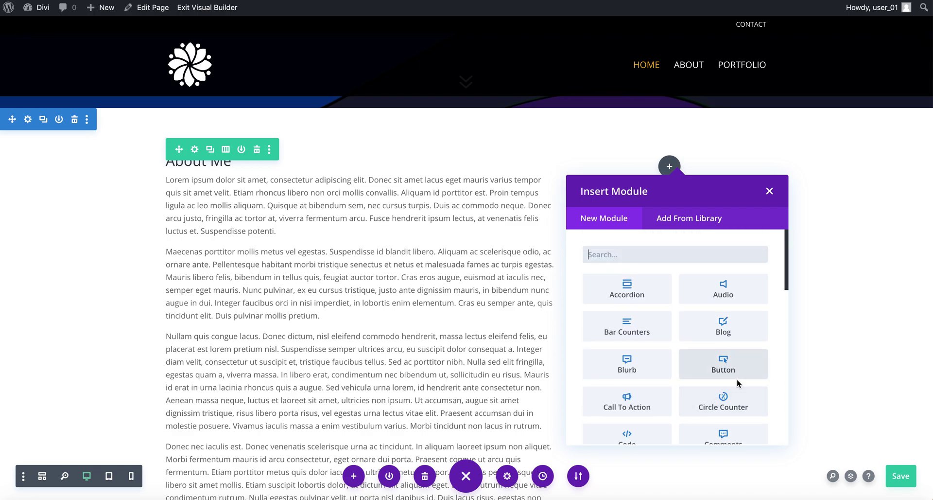
# Insert an Image module into the empty one-third column beside the About Me text.
pyautogui.scroll(-5, 724, 403)
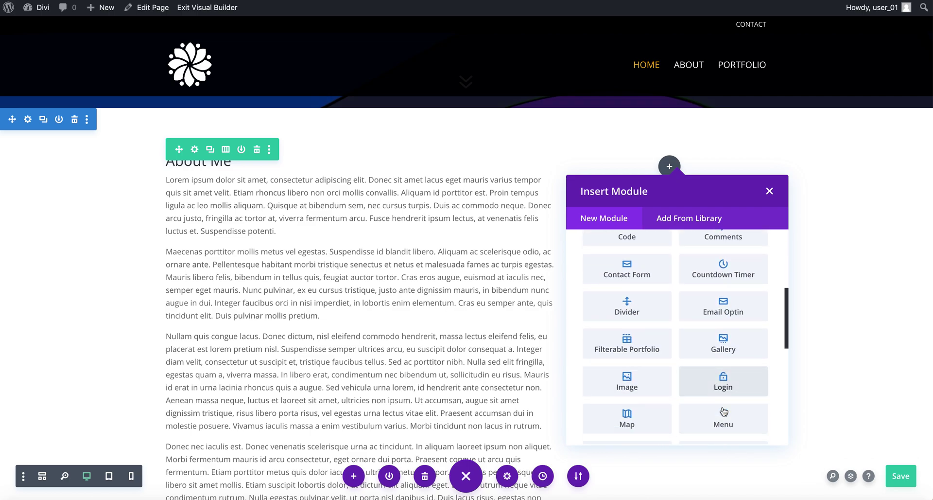
pyautogui.scroll(-1, 724, 412)
pyautogui.click(637, 351)
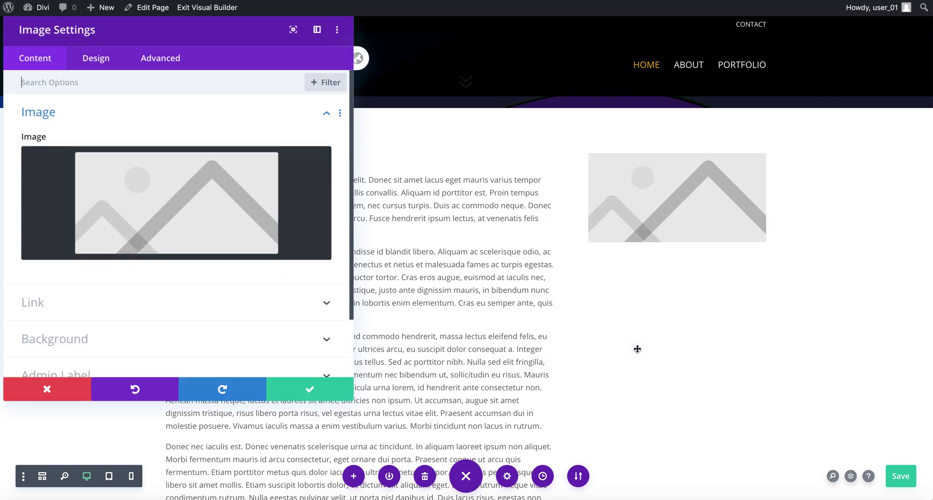
# Remove the placeholder picture from the Image module and open the file upload for a new image.
pyautogui.moveTo(171, 201)
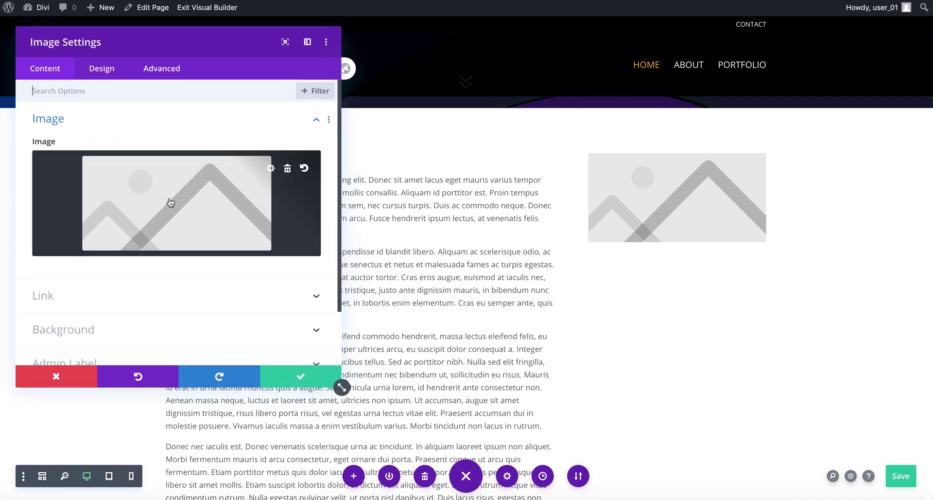
pyautogui.click(288, 168)
pyautogui.click(166, 205)
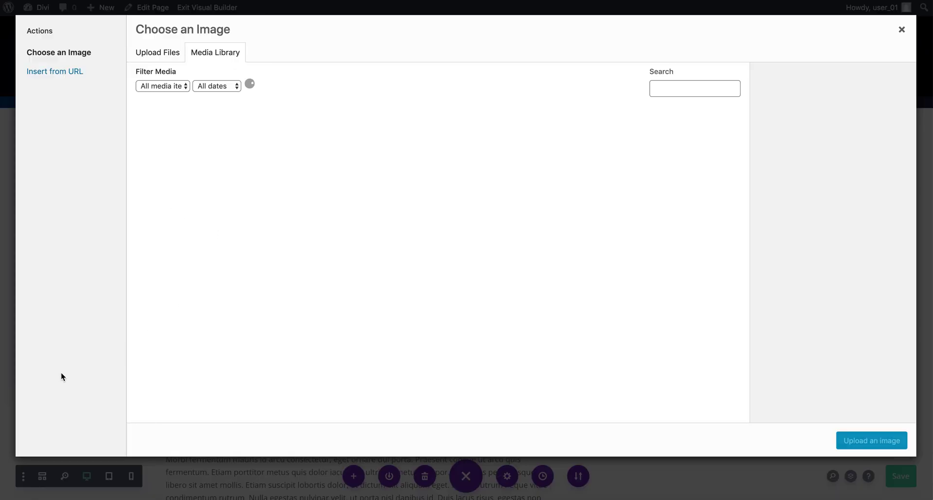
pyautogui.click(156, 51)
# Switch to Finder, upload cat-4009707_1920.jpg from the images folder and set it as the module's image.
pyautogui.press('super+Tab')
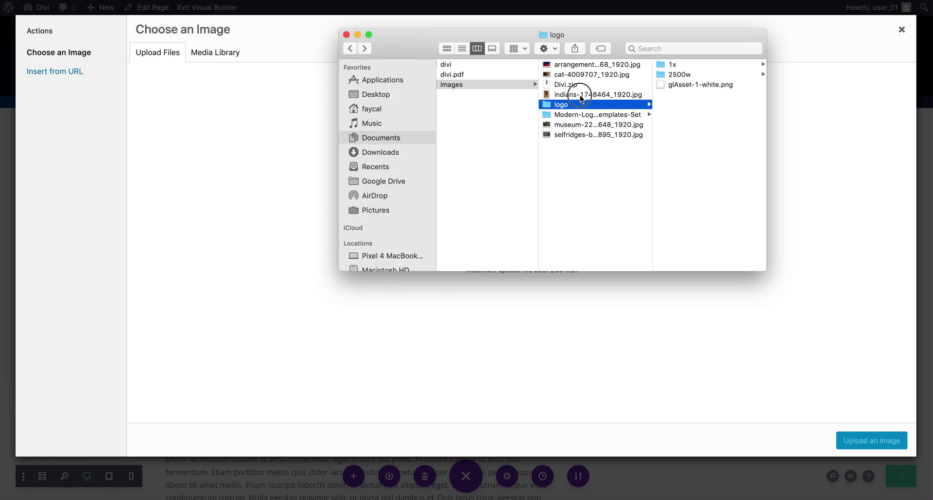
pyautogui.click(580, 96)
pyautogui.click(578, 84)
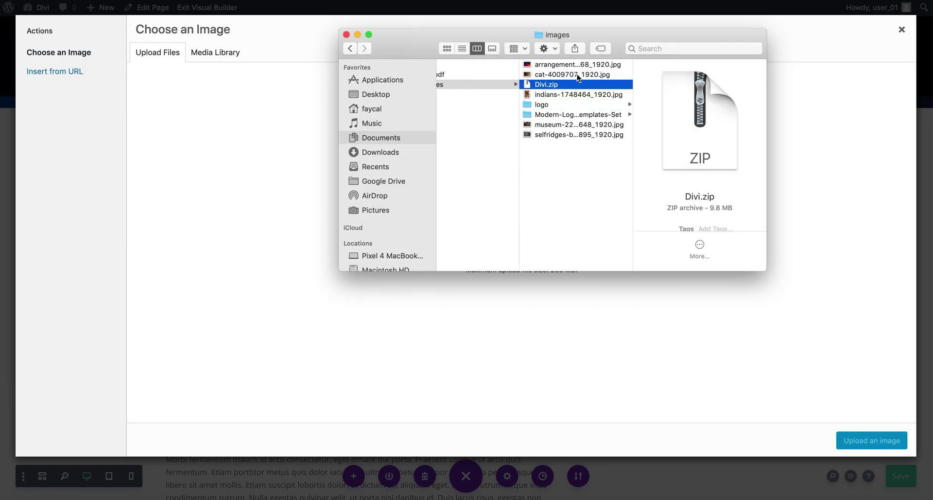
pyautogui.click(577, 74)
pyautogui.click(569, 115)
pyautogui.click(569, 124)
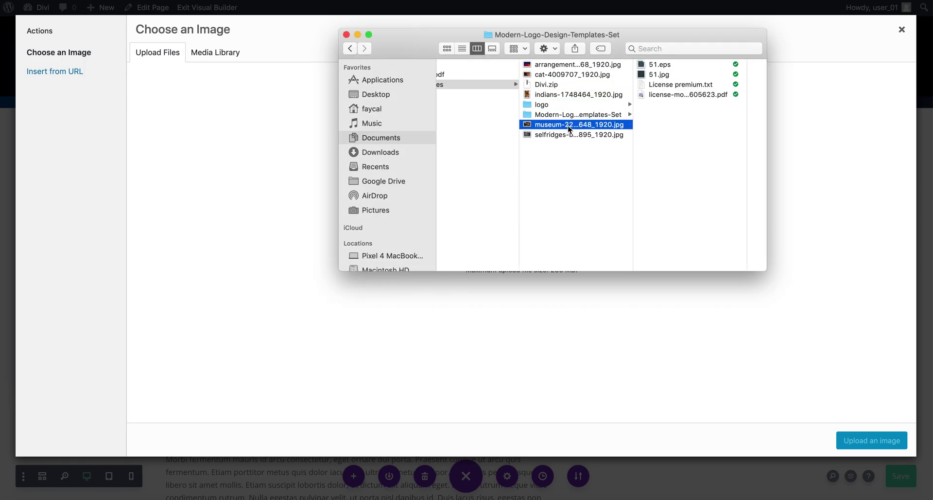
pyautogui.click(567, 135)
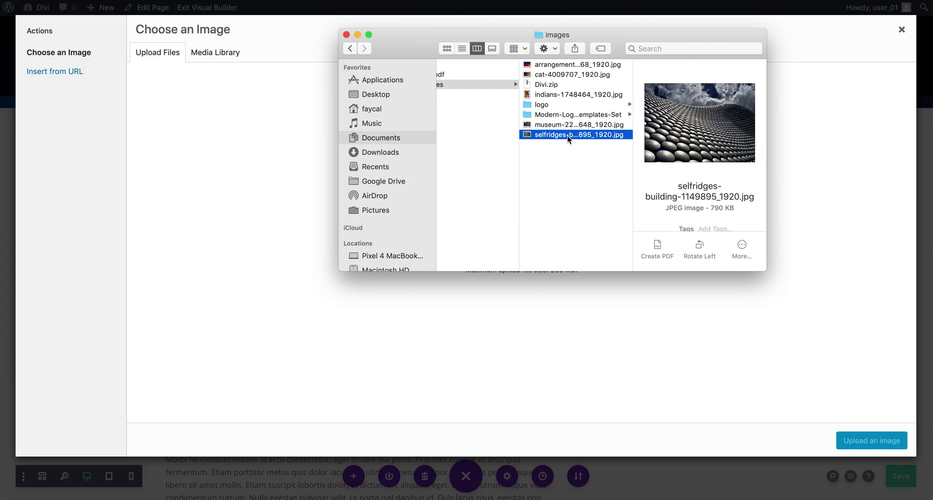
pyautogui.click(564, 74)
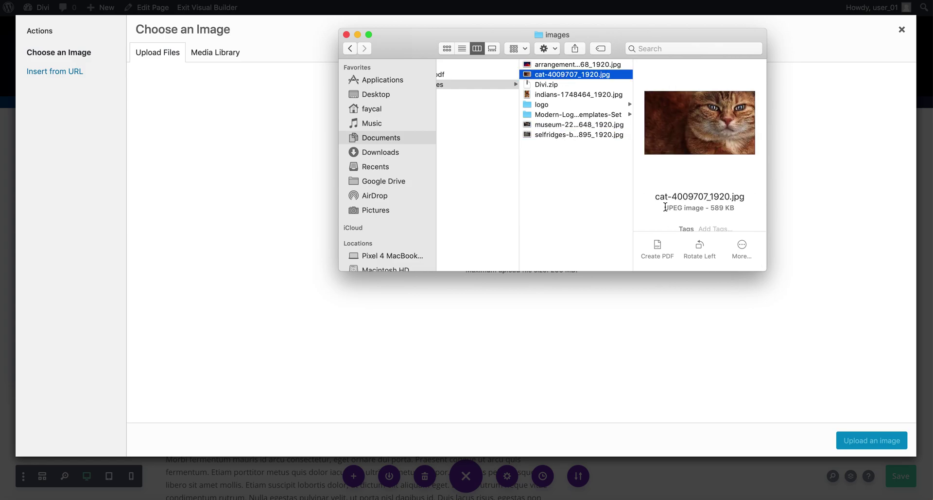
pyautogui.click(562, 76)
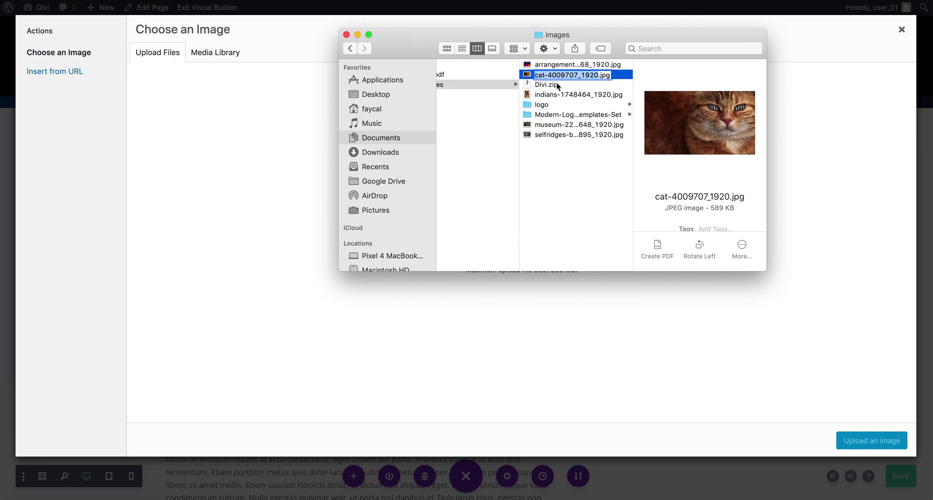
pyautogui.click(528, 76)
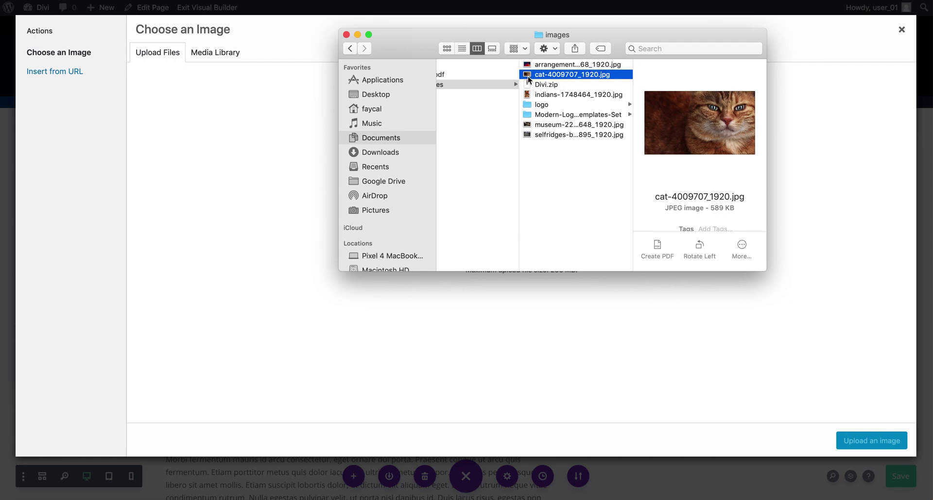
pyautogui.moveTo(530, 74); pyautogui.dragTo(282, 229)
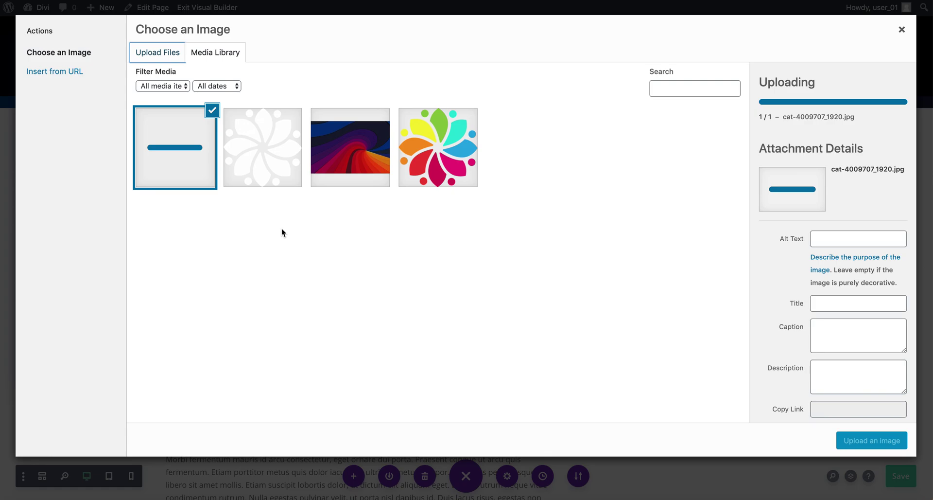
pyautogui.click(854, 440)
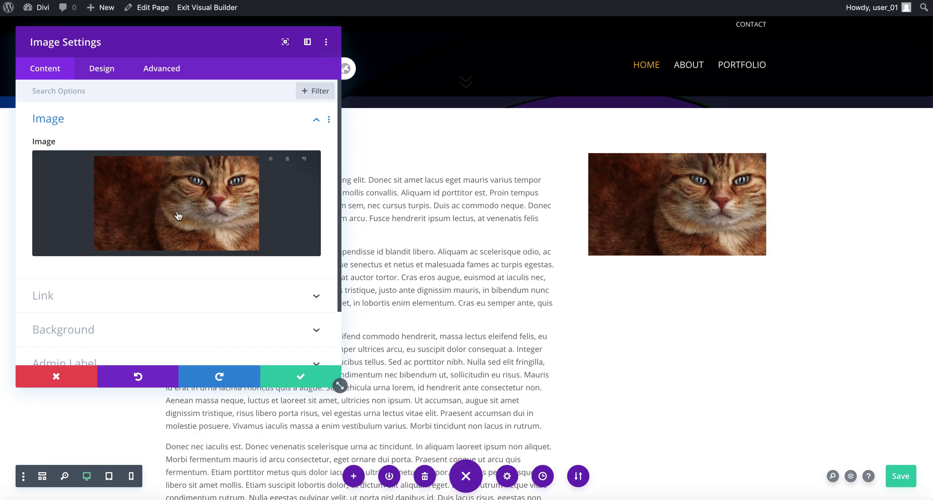
# Select the cat picture in the Image module's media library and open it for editing on its Edit Media page.
pyautogui.moveTo(270, 171)
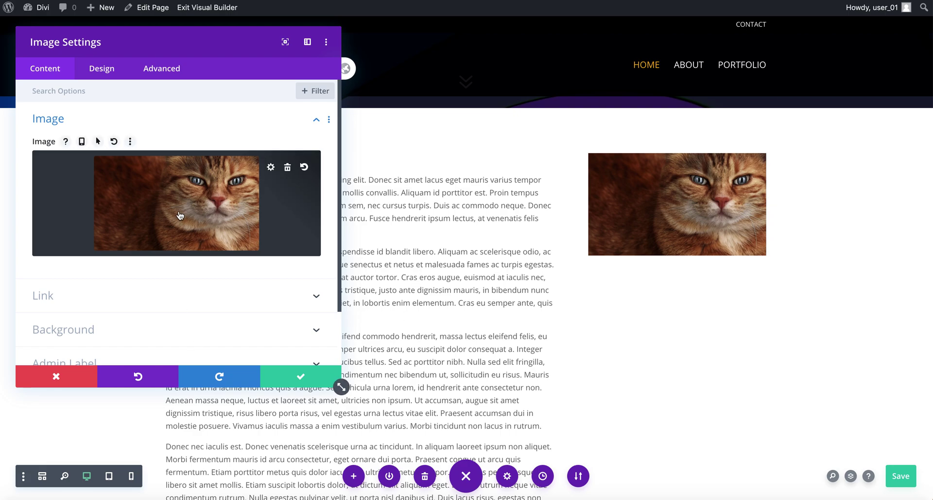
pyautogui.click(270, 168)
pyautogui.click(158, 154)
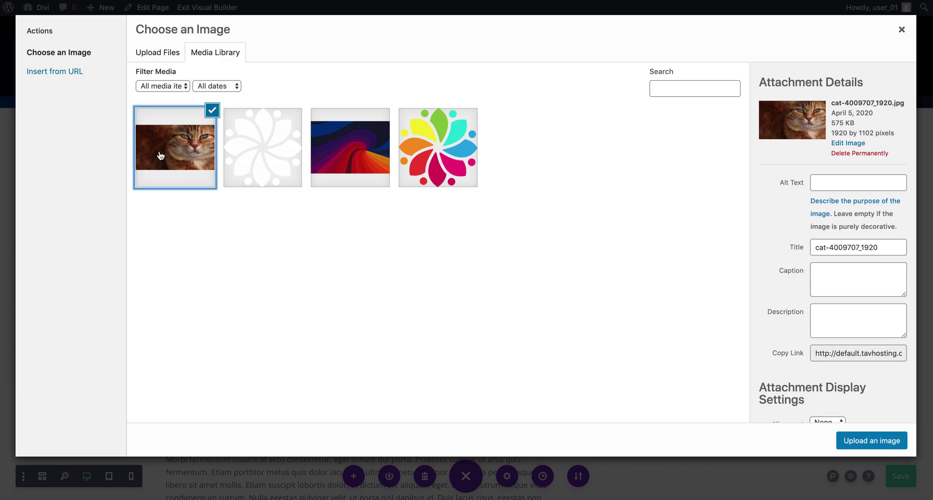
pyautogui.click(849, 143)
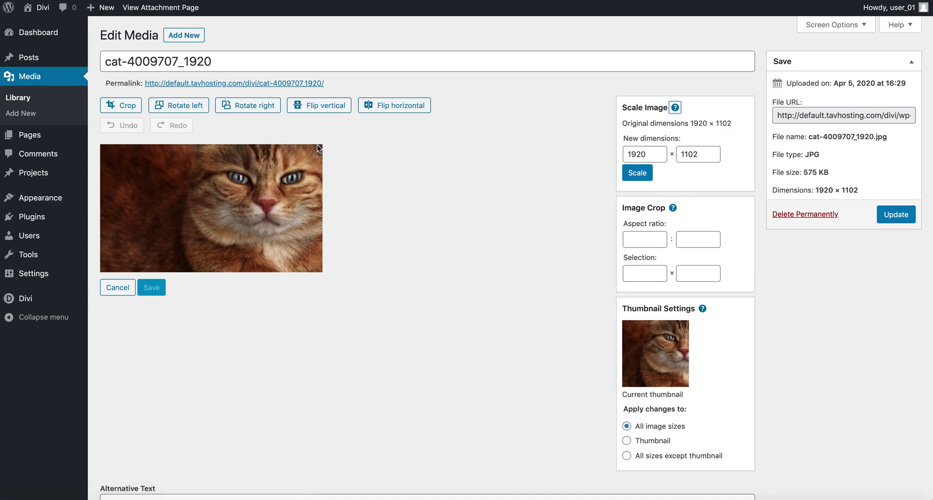
# Try to crop the cat image to the face, about 1085 × 1104, and update the media file.
pyautogui.click(125, 105)
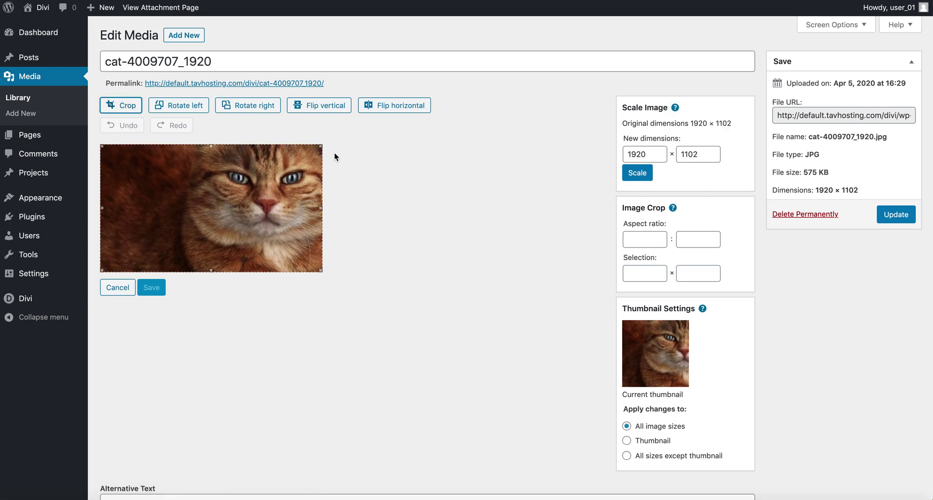
pyautogui.moveTo(100, 209); pyautogui.dragTo(196, 208)
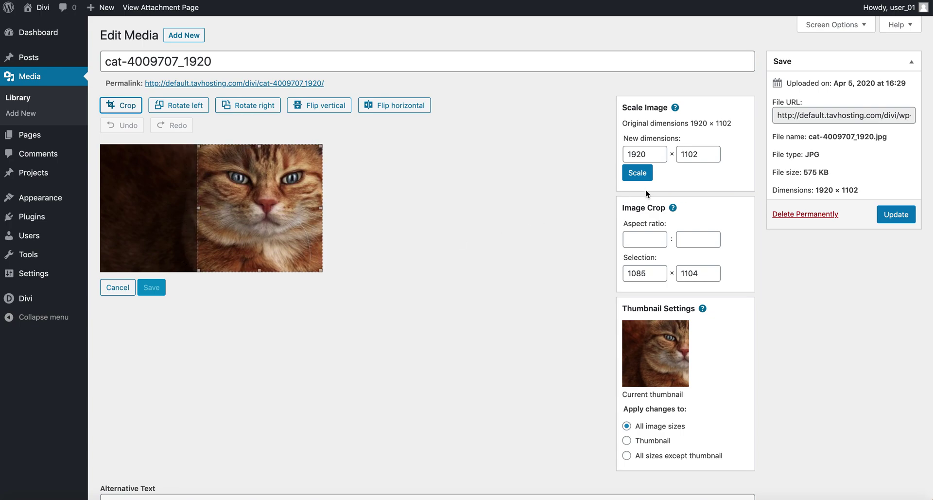
pyautogui.click(512, 236)
pyautogui.click(127, 106)
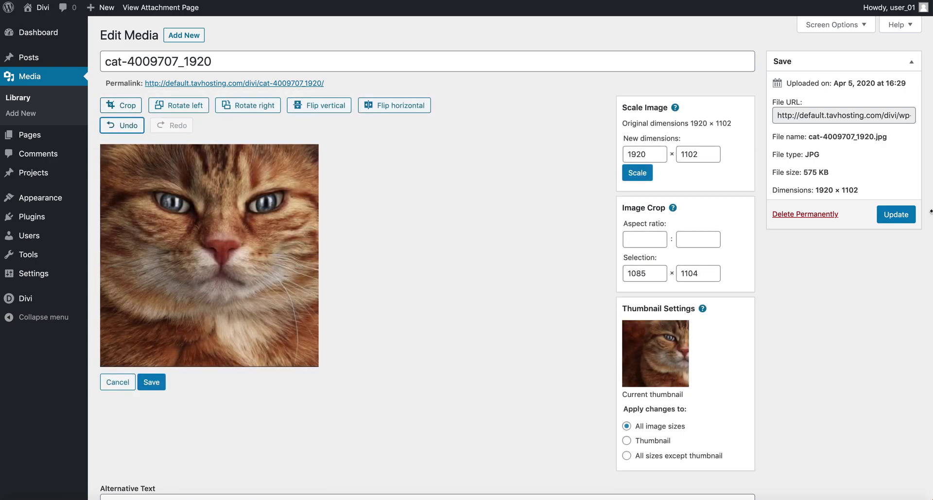
pyautogui.click(897, 214)
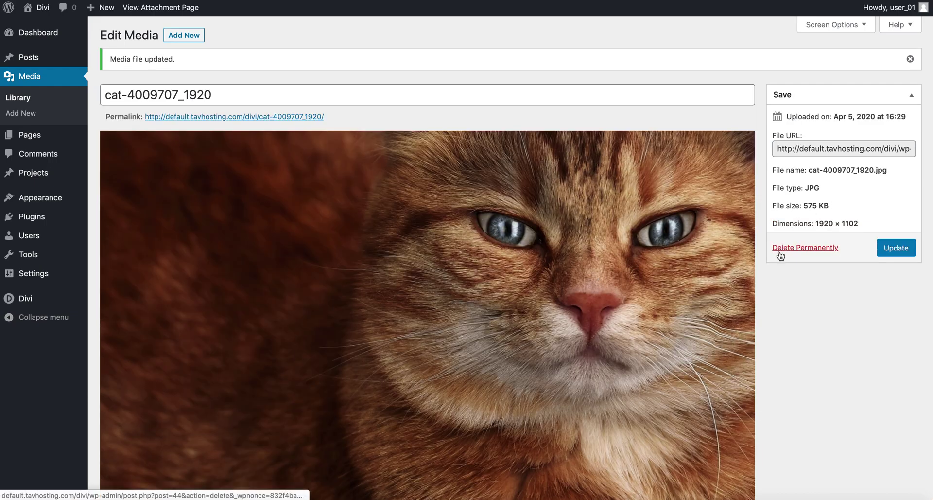
# Reopen the cat image for editing, crop it to the face at about 1094 × 1104, save the crop and update the media file.
pyautogui.scroll(-5, 588, 289)
pyautogui.click(130, 203)
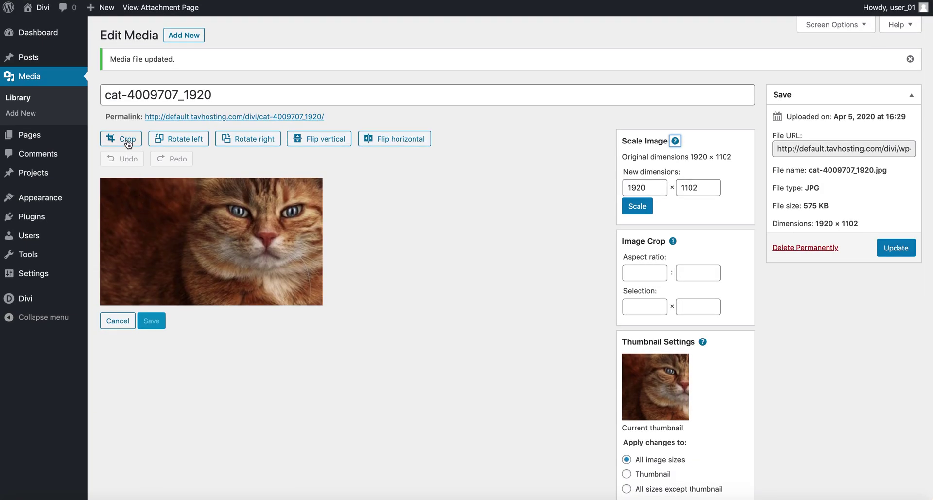
pyautogui.click(126, 139)
pyautogui.moveTo(102, 241); pyautogui.dragTo(196, 238)
pyautogui.click(123, 139)
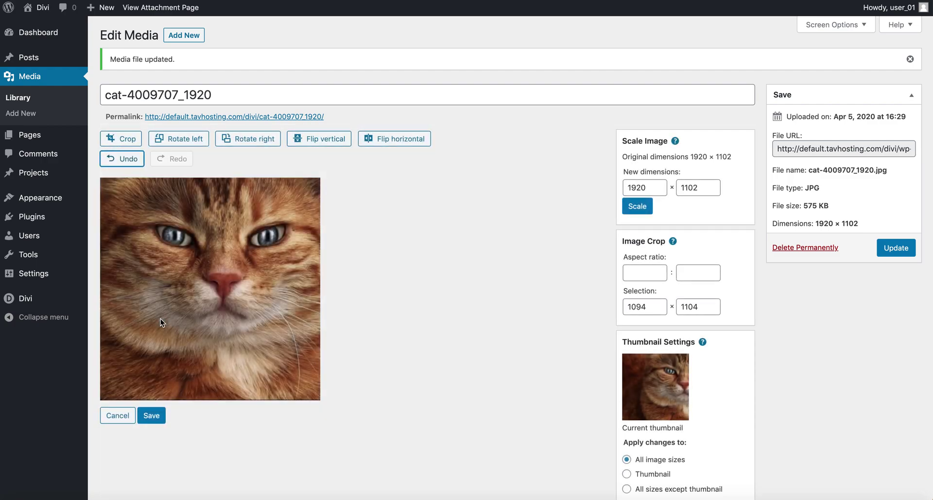
pyautogui.click(155, 416)
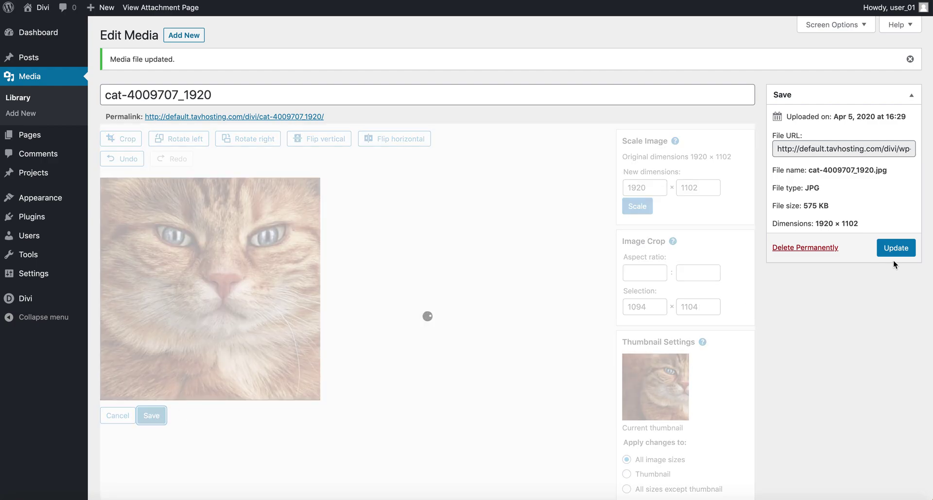
pyautogui.scroll(-10, 894, 252)
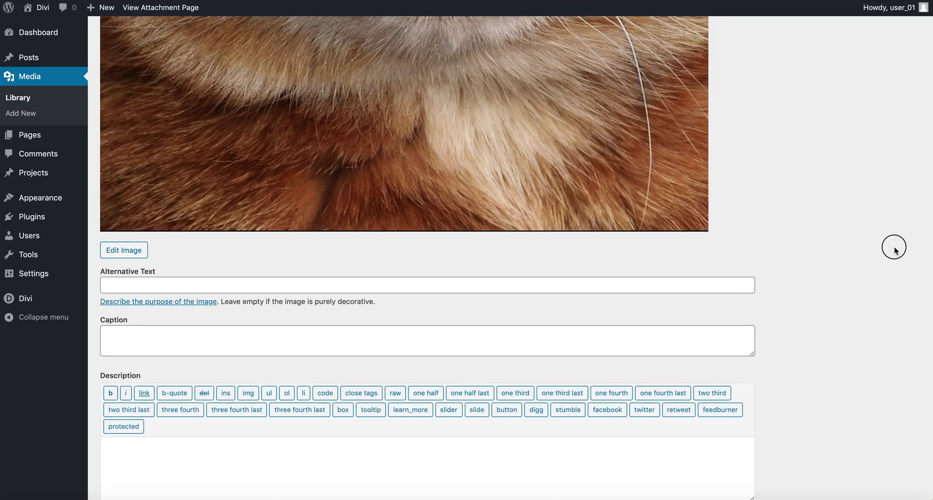
pyautogui.scroll(10, 862, 209)
pyautogui.click(894, 204)
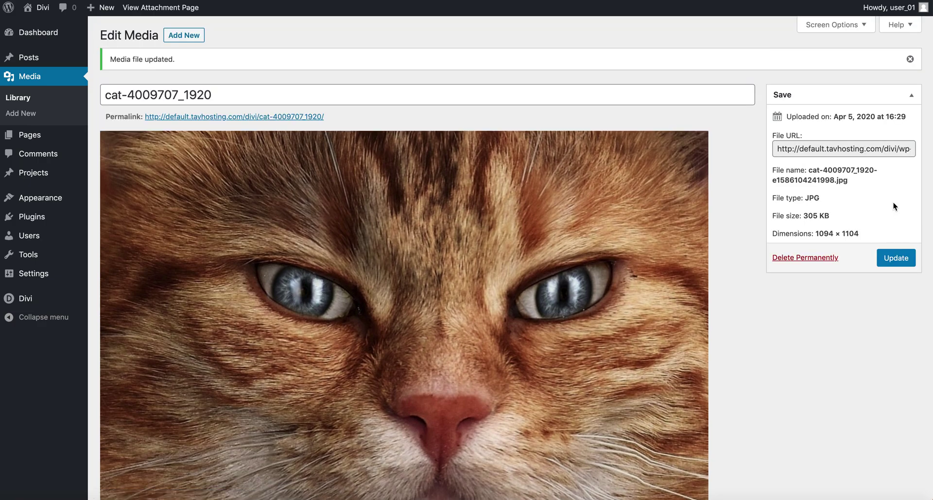
pyautogui.click(893, 259)
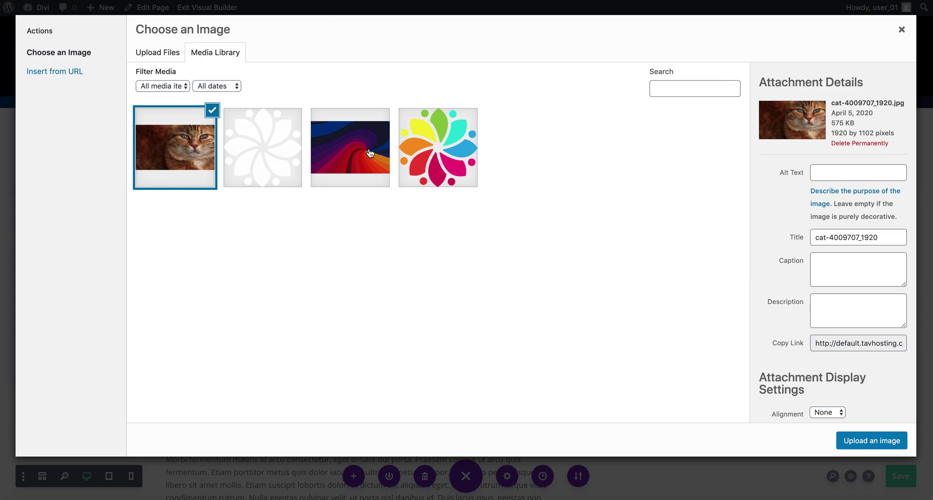
# Go back to the Image module, set the cat picture from the media library as its image again and save the module settings.
pyautogui.click(142, 56)
pyautogui.click(211, 52)
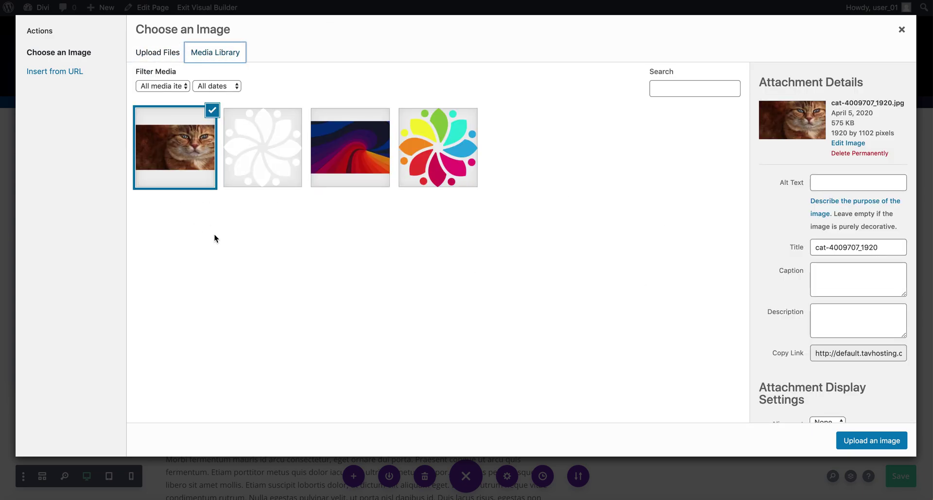
pyautogui.click(902, 30)
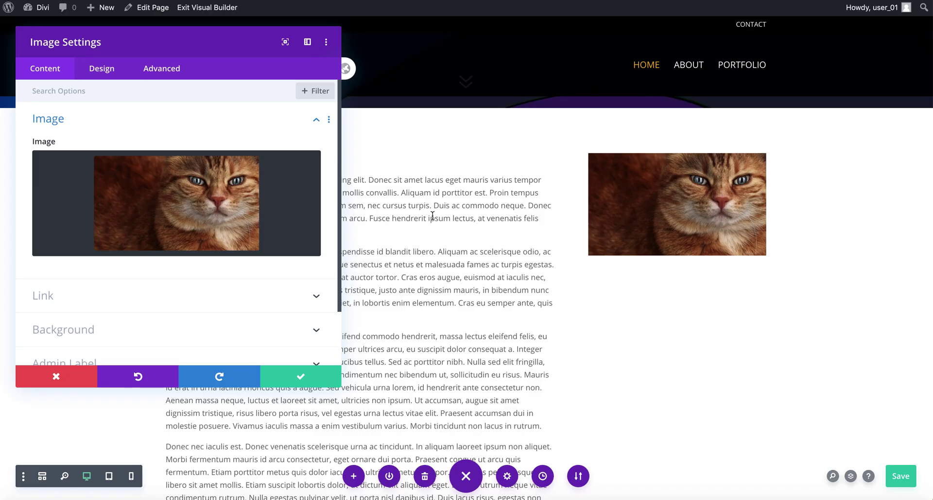
pyautogui.click(245, 199)
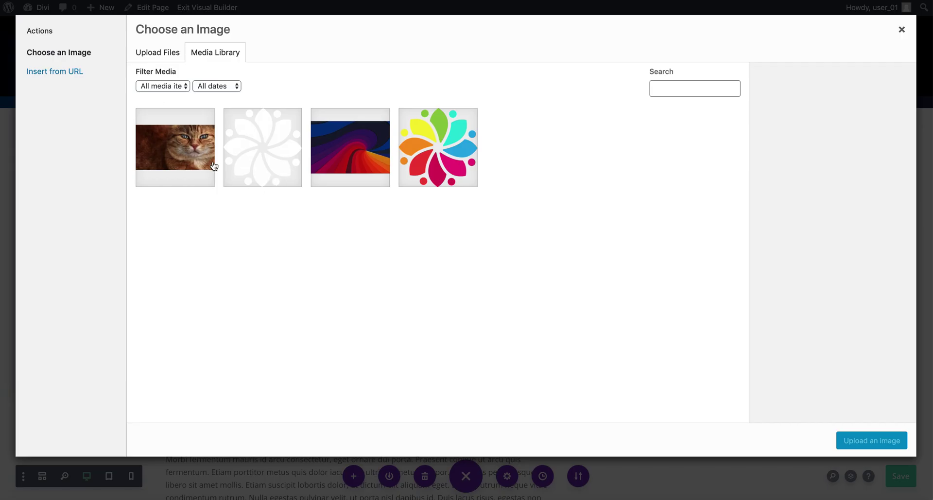
pyautogui.click(176, 148)
pyautogui.click(860, 444)
pyautogui.click(342, 387)
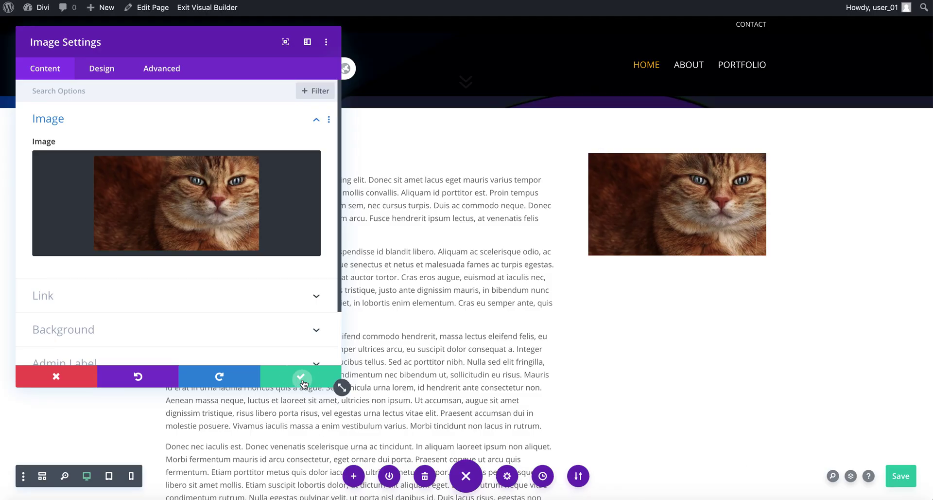
# Delete the cat Image module from the one-third column and save the page.
pyautogui.moveTo(662, 203)
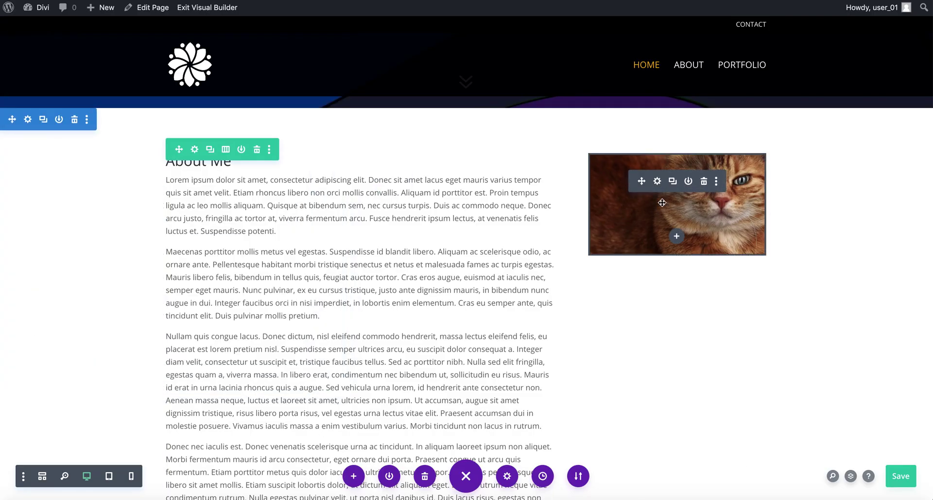
pyautogui.click(704, 181)
pyautogui.click(896, 477)
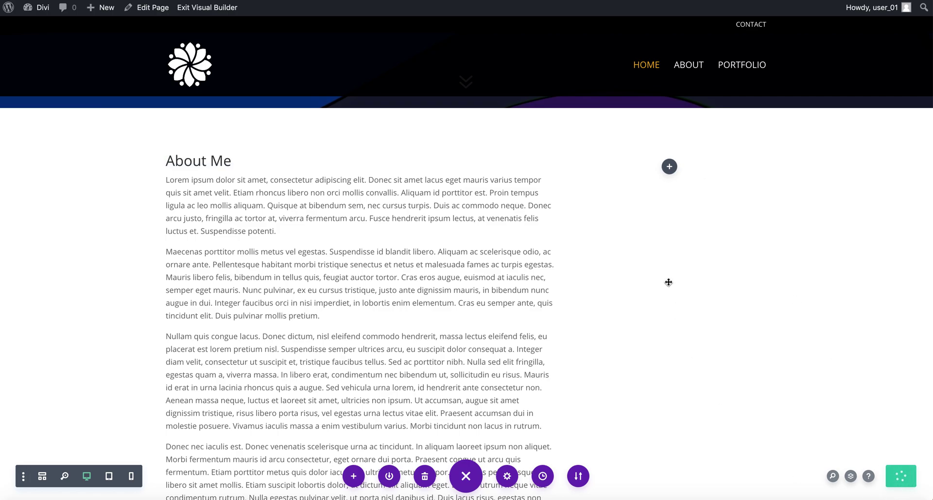
# Insert a new Image module into the empty column beside the About Me text.
pyautogui.click(669, 167)
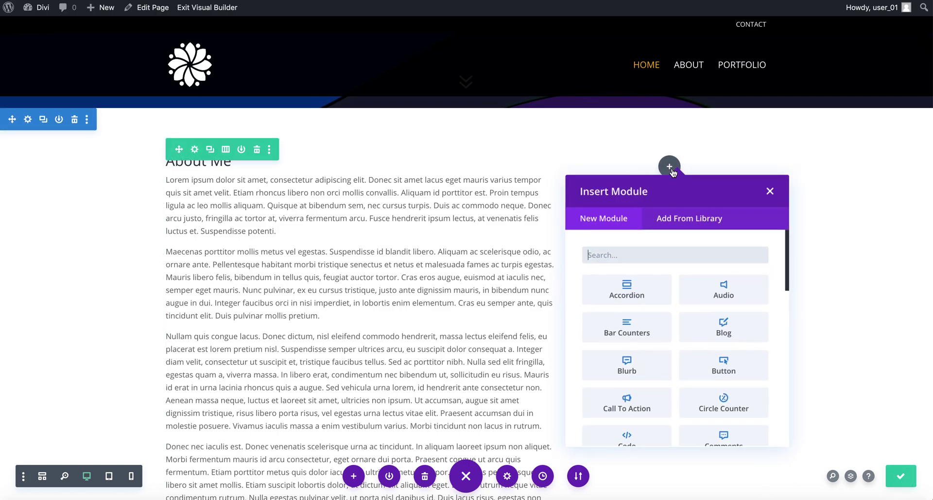
pyautogui.scroll(-8, 664, 381)
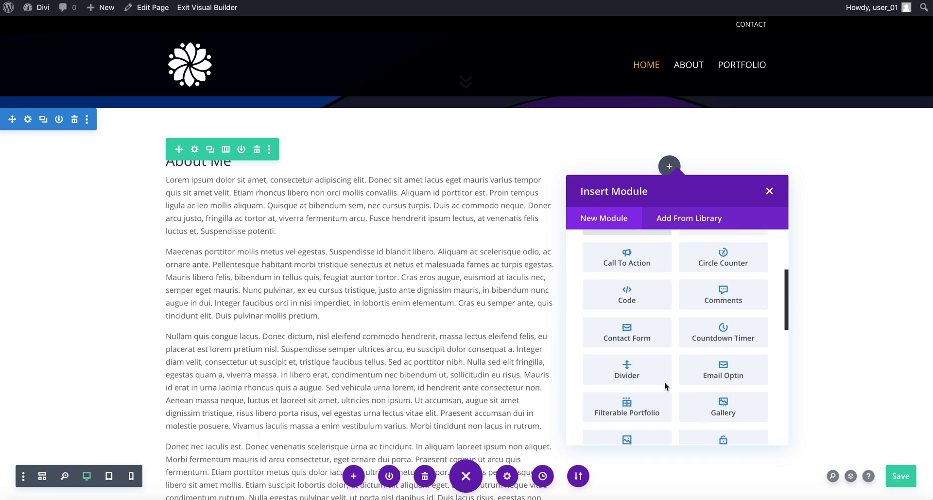
pyautogui.click(630, 324)
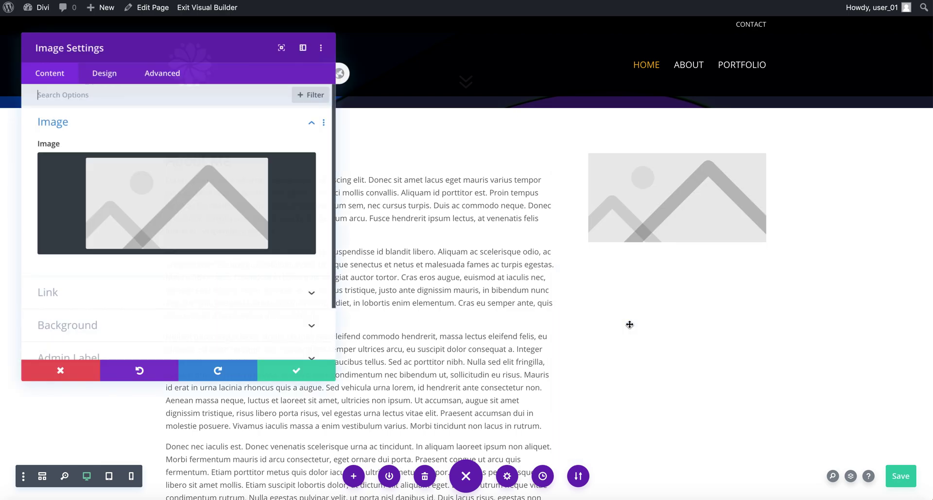
# Select the cat picture in the media library for the new Image module and check its attachment size options.
pyautogui.moveTo(248, 188)
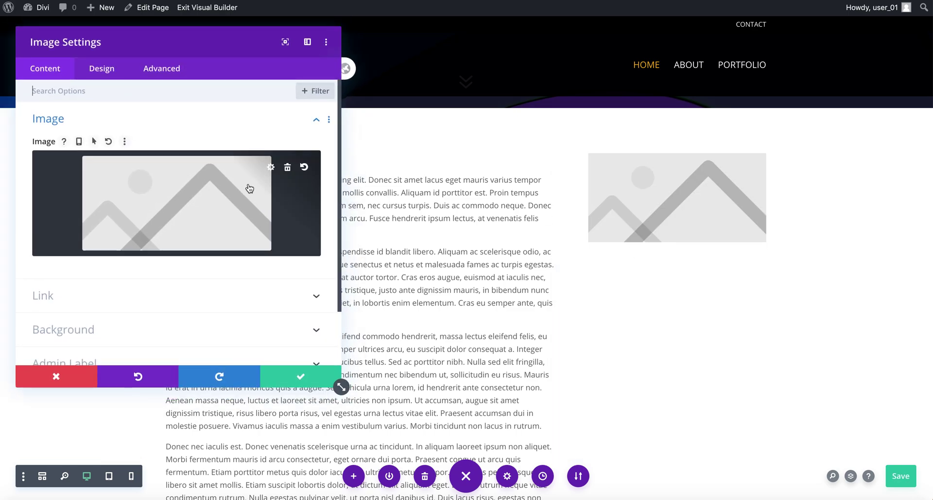
pyautogui.click(272, 191)
pyautogui.click(212, 163)
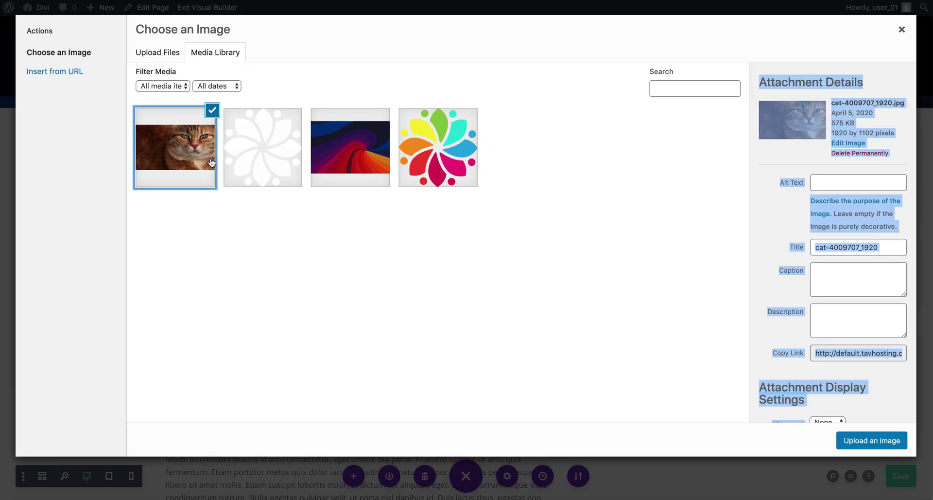
pyautogui.click(756, 257)
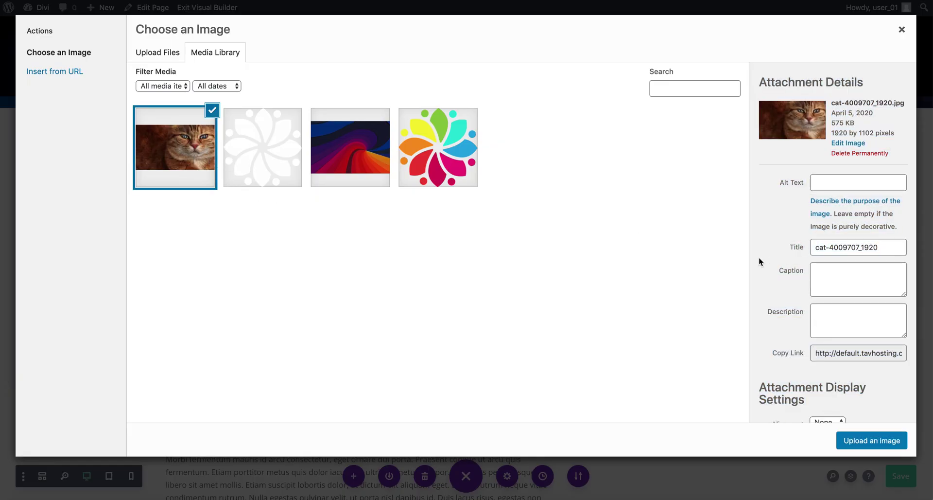
pyautogui.scroll(-3, 759, 257)
pyautogui.click(858, 396)
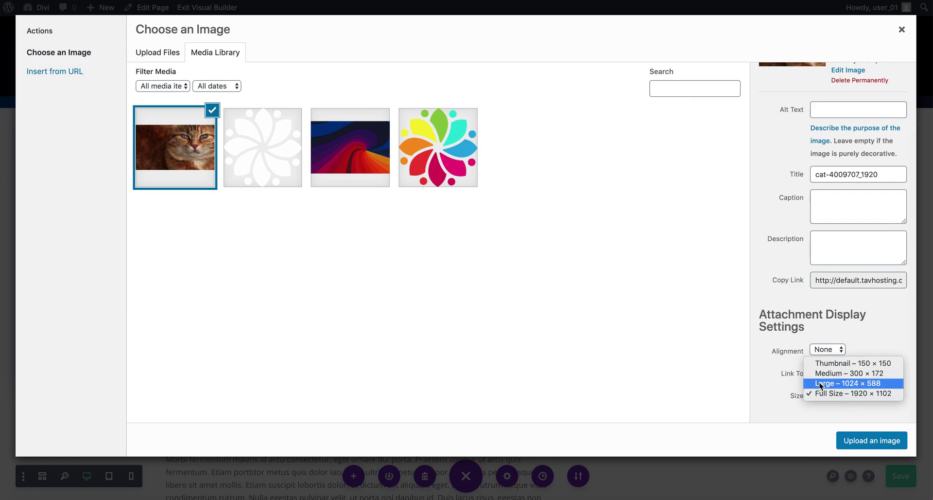
pyautogui.click(787, 306)
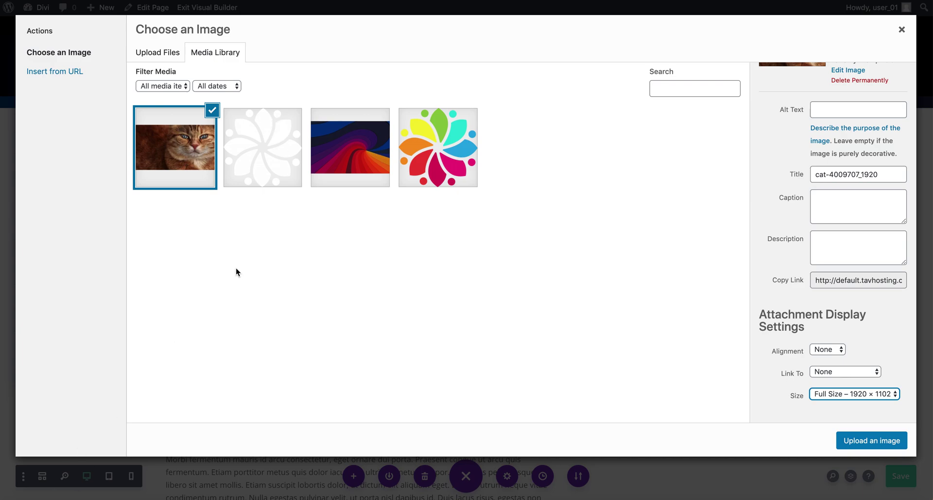
# Switch to a new browser tab and open the Pixabay website.
pyautogui.press('super+t')
pyautogui.write('pixa')
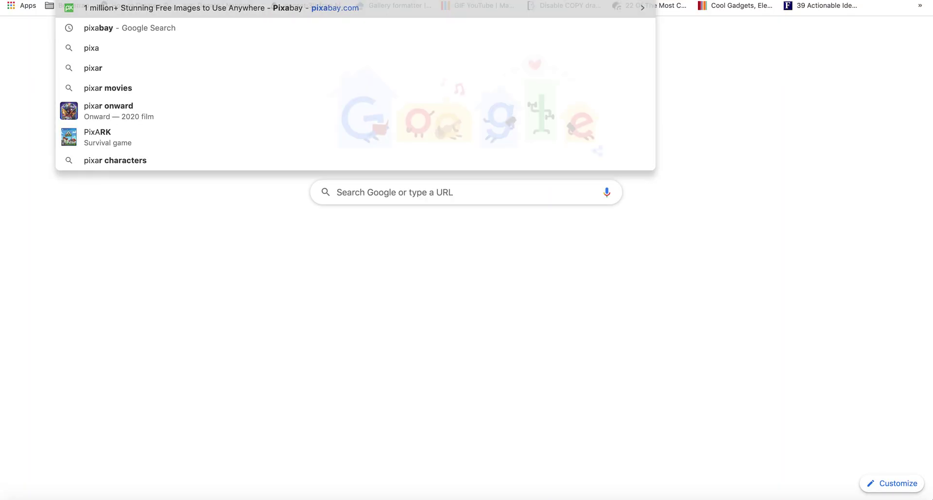
pyautogui.press('Return')
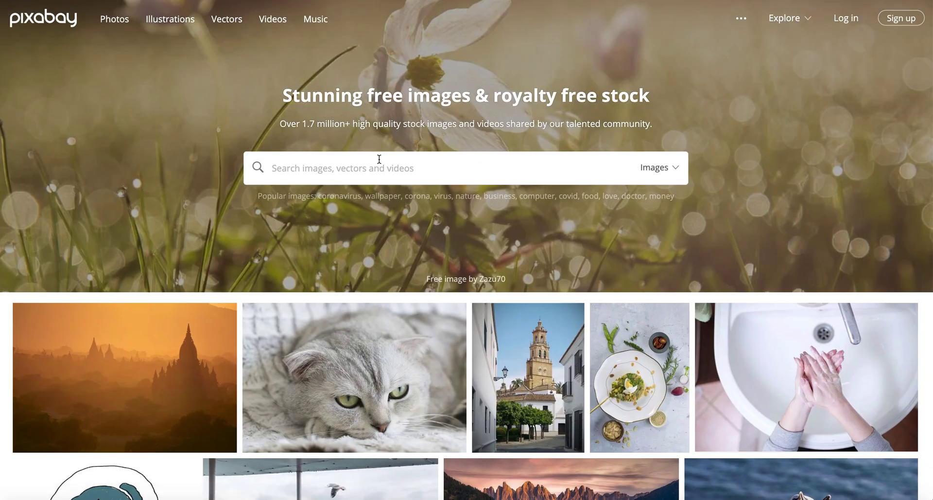
# Browse the images on Pixabay's front page and open the photo of the plated food dish with herbs.
pyautogui.scroll(-5, 371, 373)
pyautogui.scroll(-6, 369, 372)
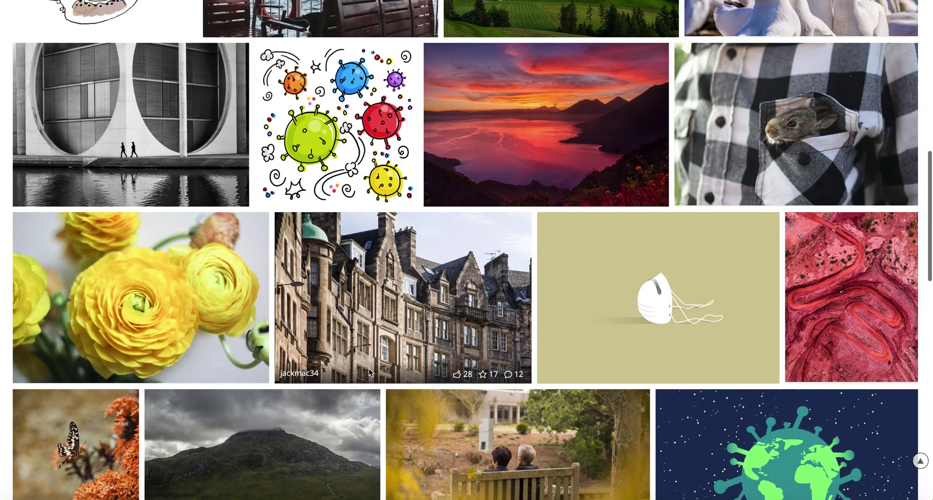
pyautogui.scroll(12, 369, 368)
pyautogui.click(343, 166)
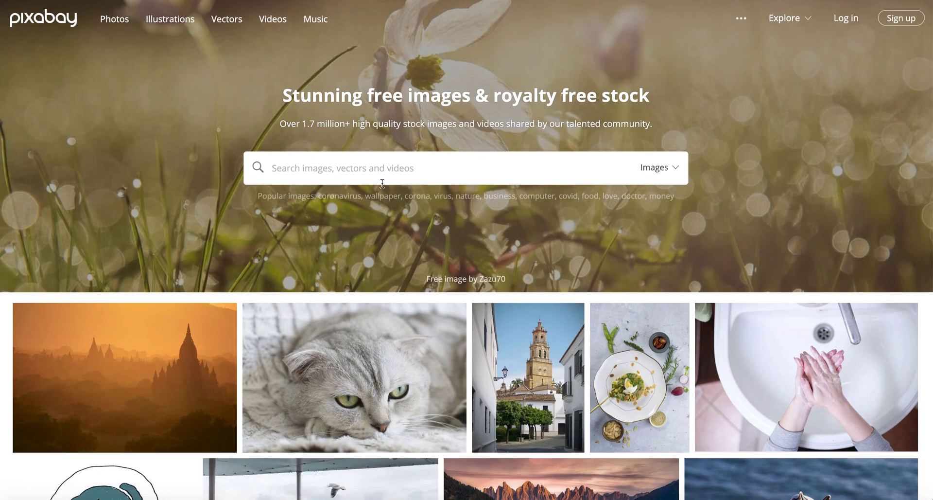
pyautogui.click(651, 389)
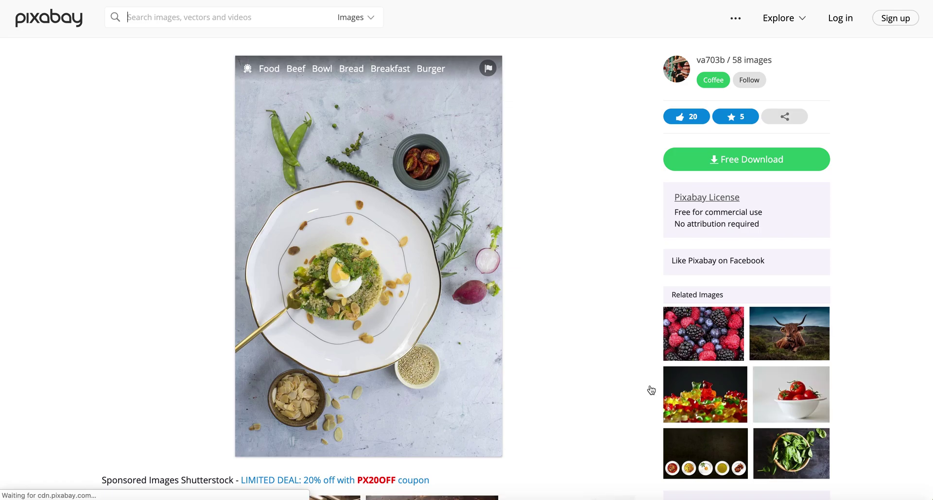
pyautogui.scroll(-3, 605, 392)
pyautogui.scroll(3, 606, 392)
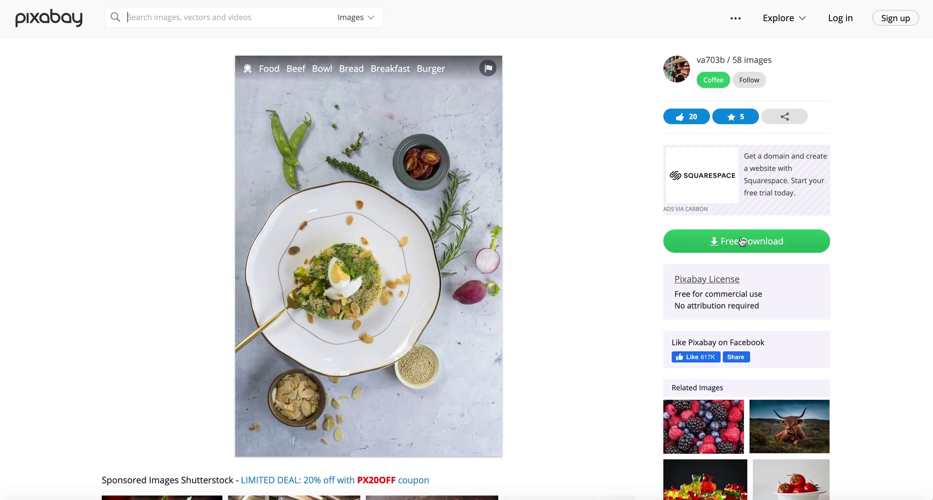
# Choose the 854×1280 JPG size for the food photo and download it.
pyautogui.click(742, 242)
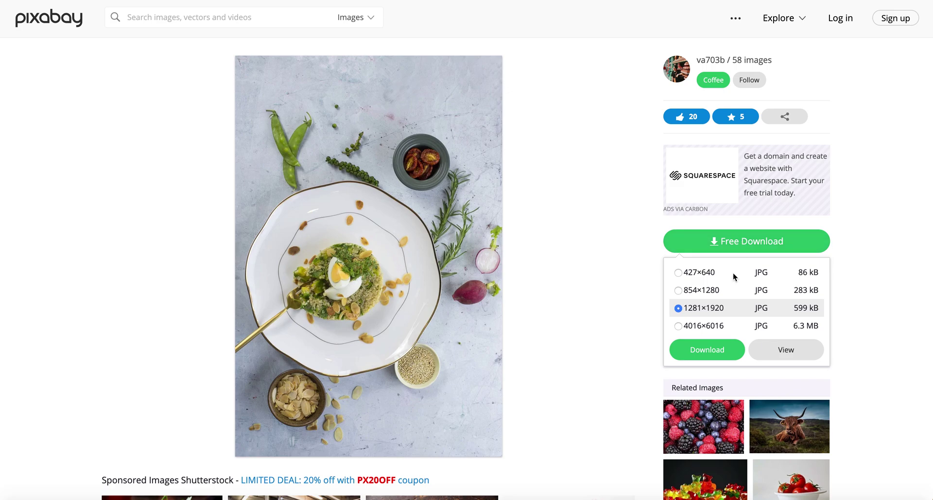
pyautogui.click(694, 292)
pyautogui.click(707, 350)
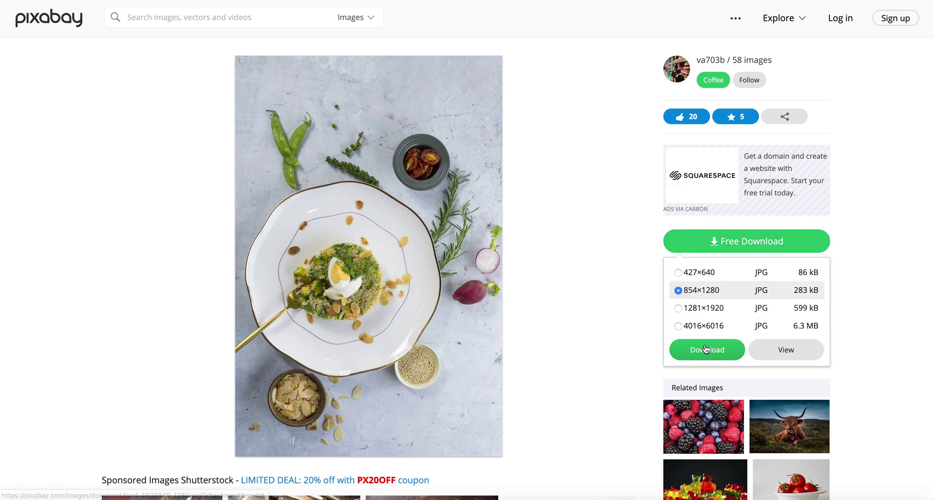
# Pass the robot check to download the food photo and reveal the downloaded file in Finder.
pyautogui.click(396, 268)
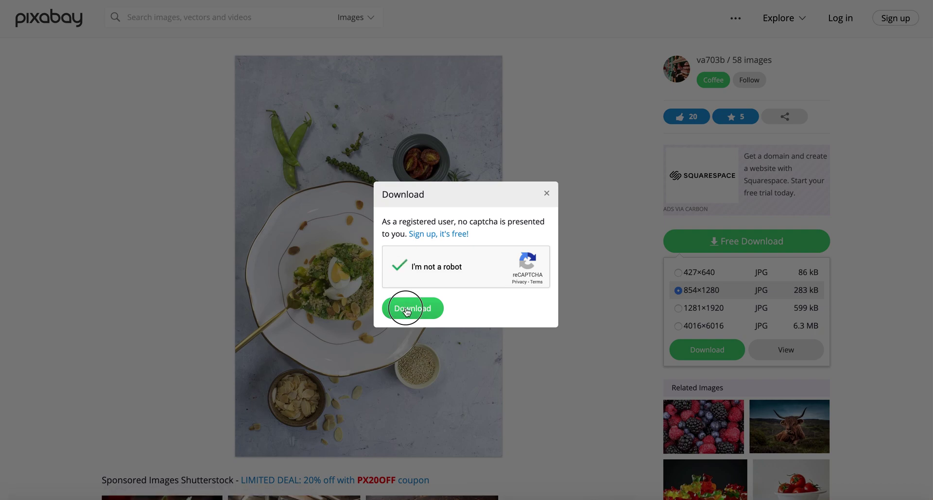
pyautogui.click(407, 311)
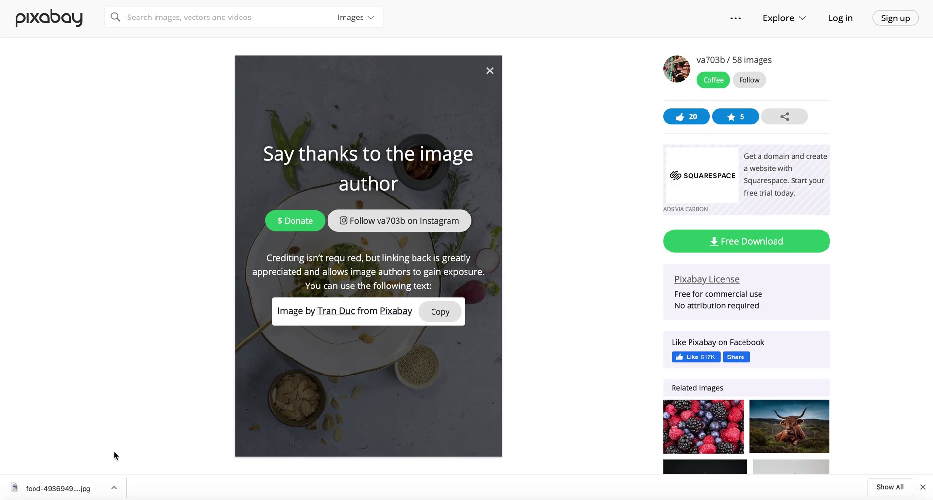
pyautogui.click(115, 490)
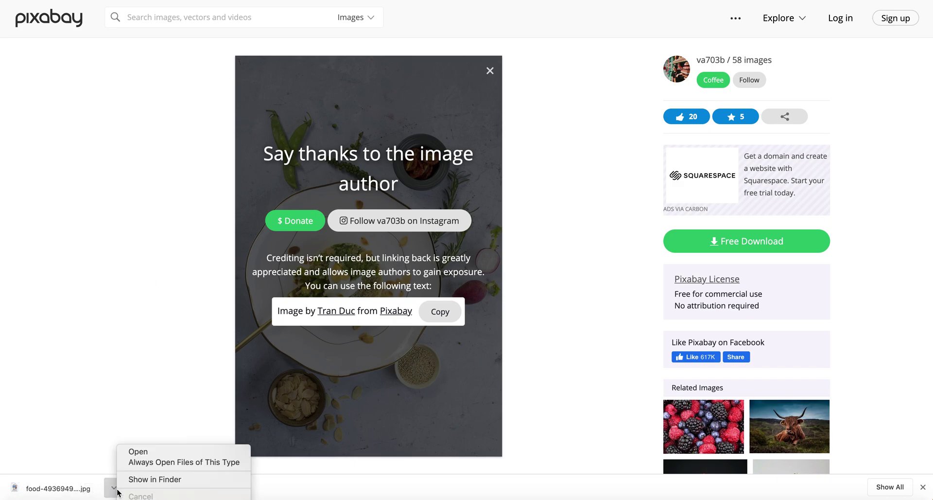
pyautogui.click(161, 479)
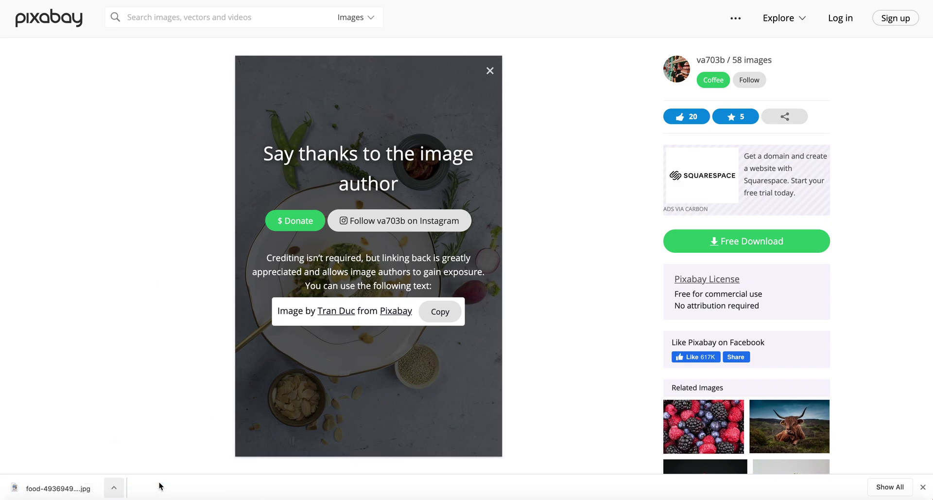
# Move the downloaded food photo from the Downloads folder into the images folder in Documents.
pyautogui.moveTo(485, 39); pyautogui.dragTo(433, 294)
pyautogui.moveTo(466, 353); pyautogui.dragTo(517, 214)
pyautogui.click(131, 293)
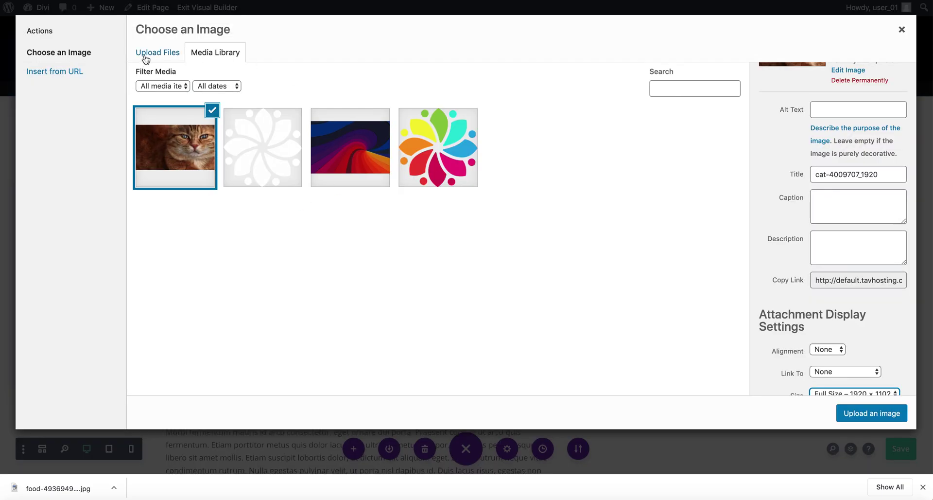
# Upload food-4936949_1280.jpg from the images folder to the media library, use it in the Image module and save the module.
pyautogui.click(144, 59)
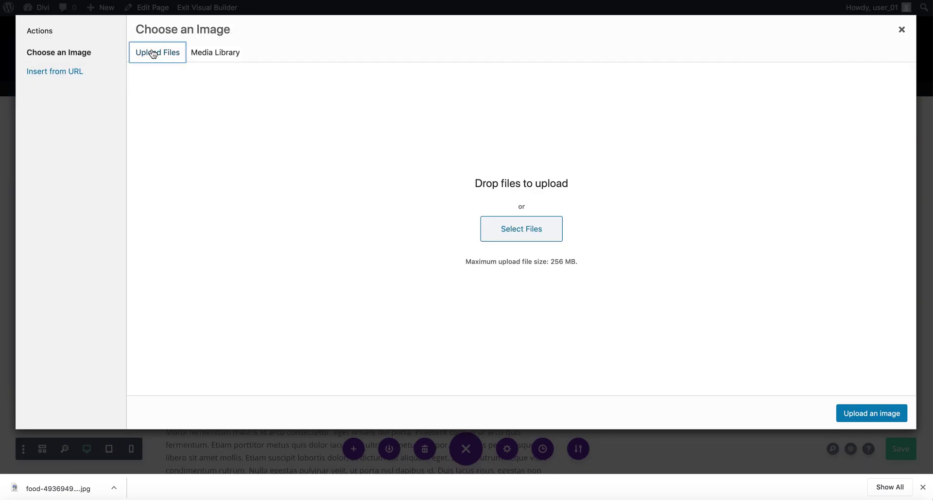
pyautogui.click(15, 497)
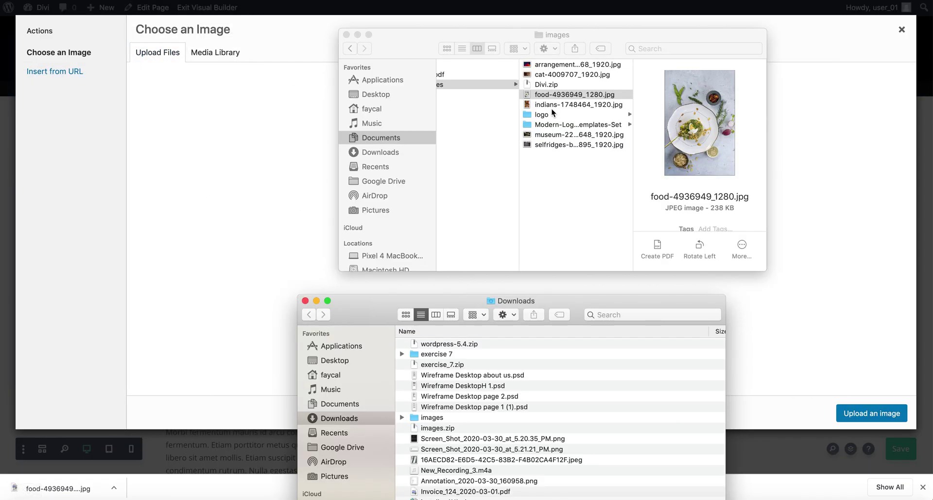
pyautogui.moveTo(516, 108); pyautogui.dragTo(476, 345)
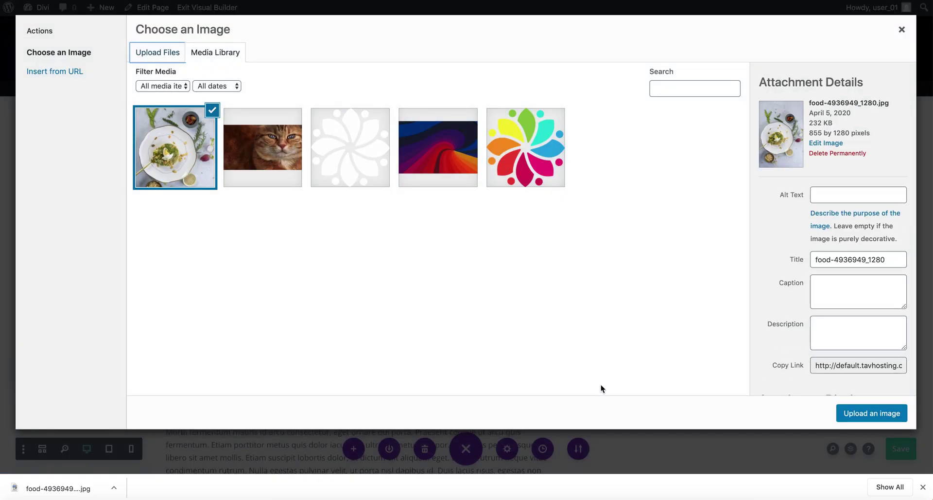
pyautogui.click(865, 410)
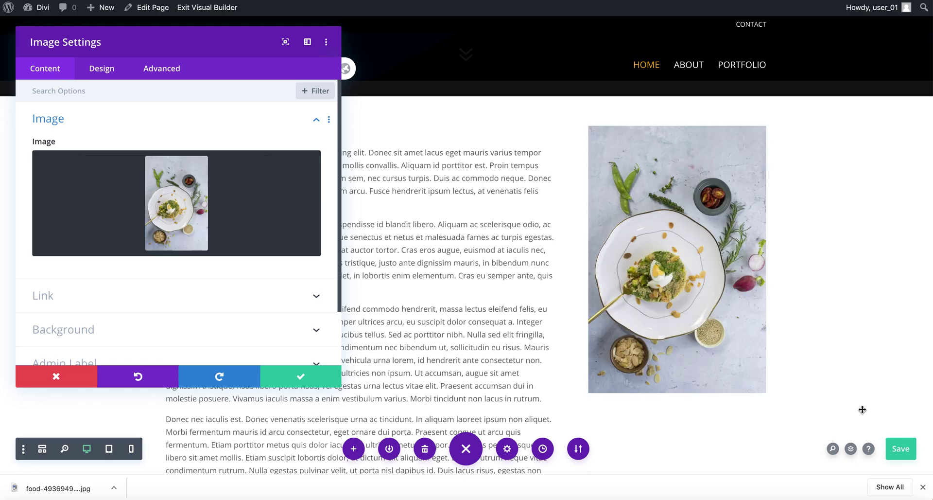
pyautogui.click(310, 383)
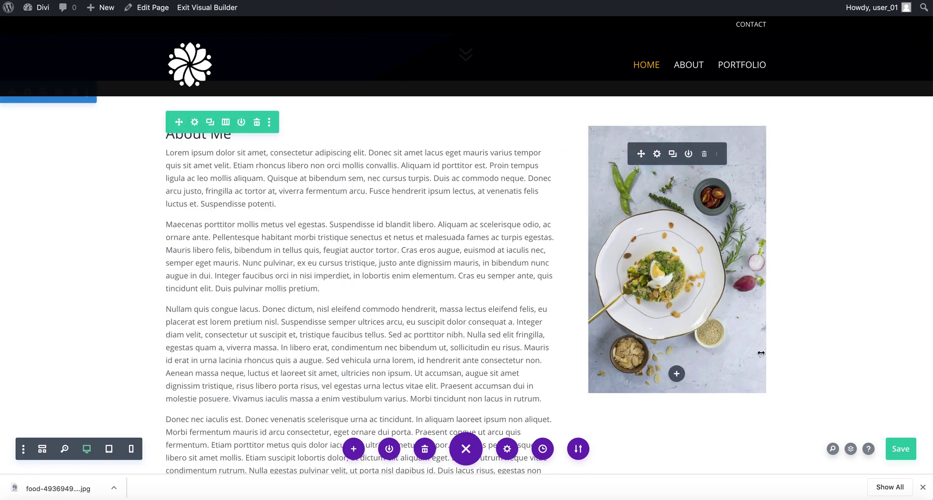
# Reopen the food image's module settings and give it a 3px bottom border.
pyautogui.click(656, 154)
pyautogui.scroll(-3, 193, 312)
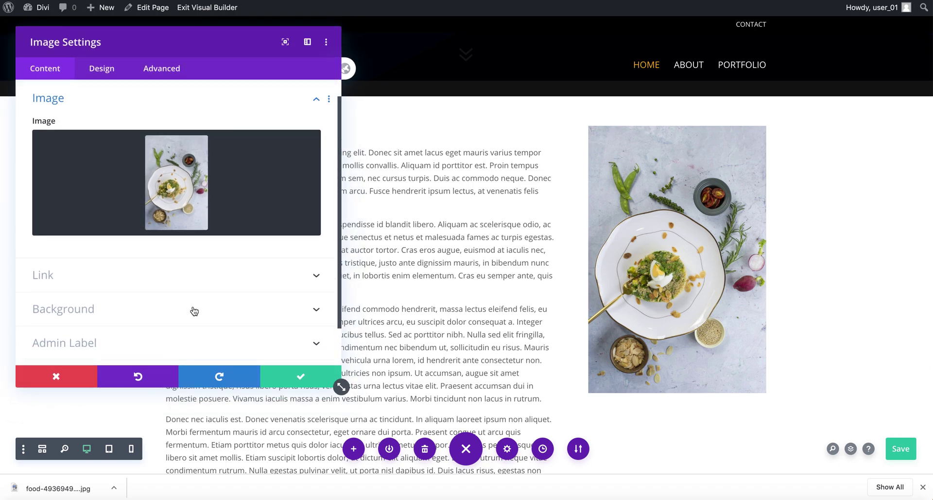
pyautogui.scroll(3, 194, 312)
pyautogui.moveTo(199, 246)
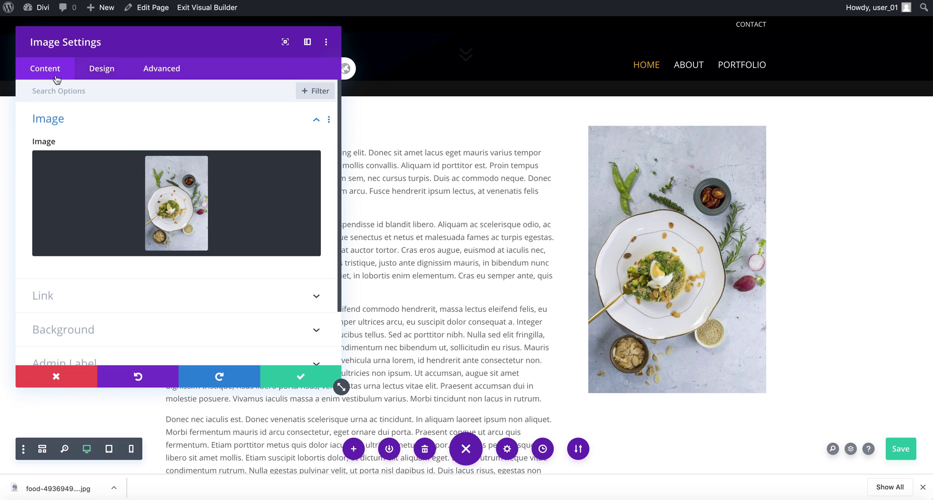
pyautogui.click(97, 73)
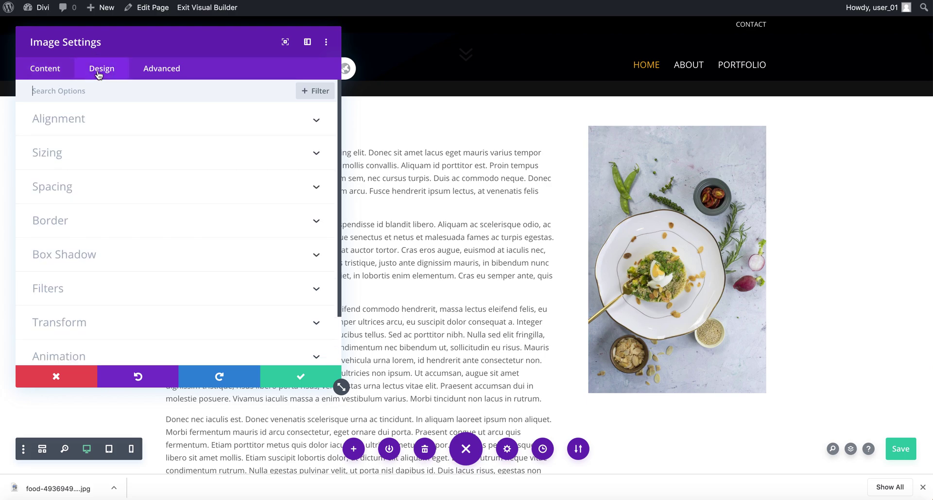
pyautogui.click(101, 220)
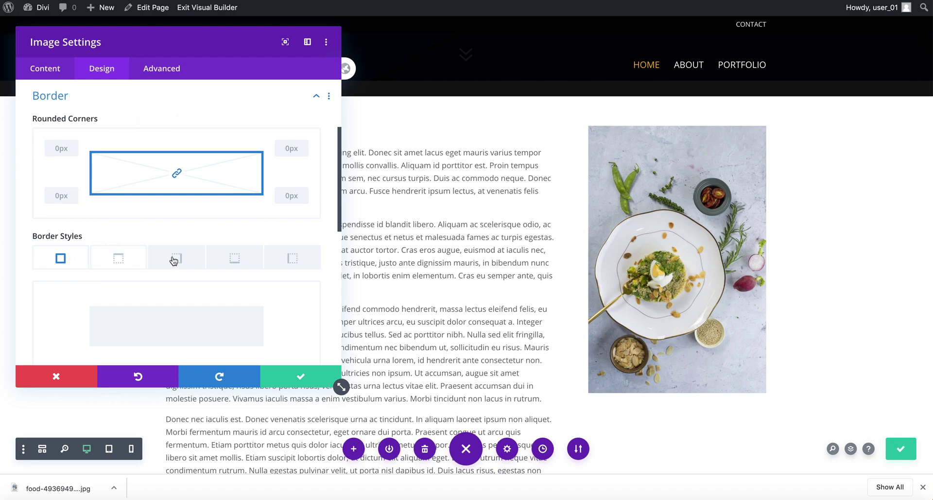
pyautogui.click(234, 259)
pyautogui.scroll(-2, 243, 289)
pyautogui.scroll(-1, 243, 287)
pyautogui.moveTo(37, 292); pyautogui.dragTo(48, 293)
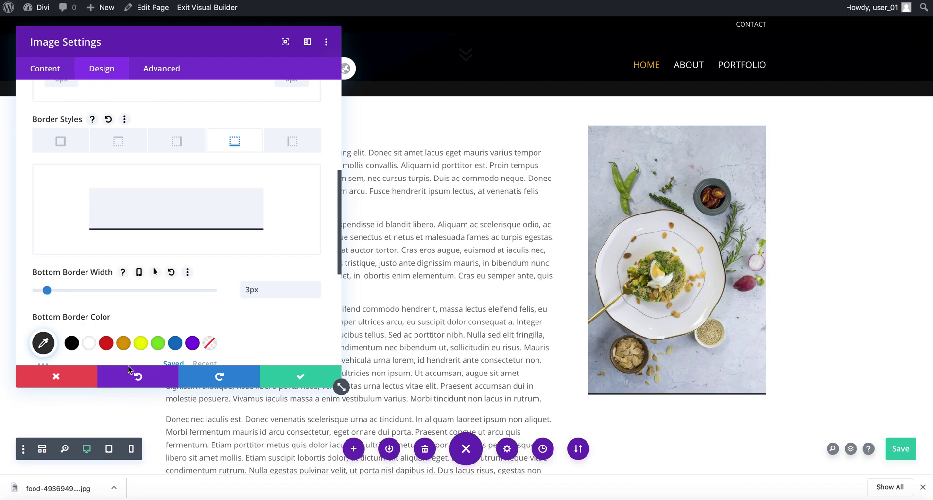
# Try the red and #e09900 orange swatches for the bottom border, then color it a custom pinkish red.
pyautogui.click(107, 343)
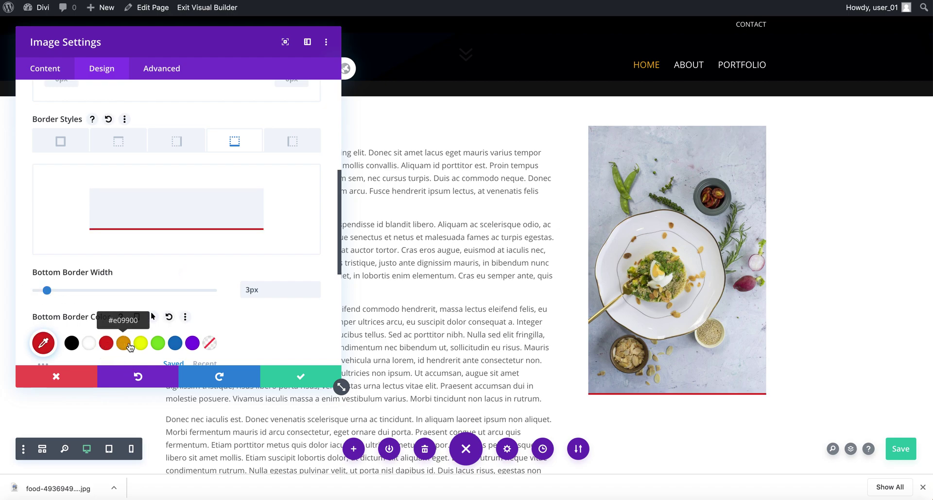
pyautogui.click(128, 344)
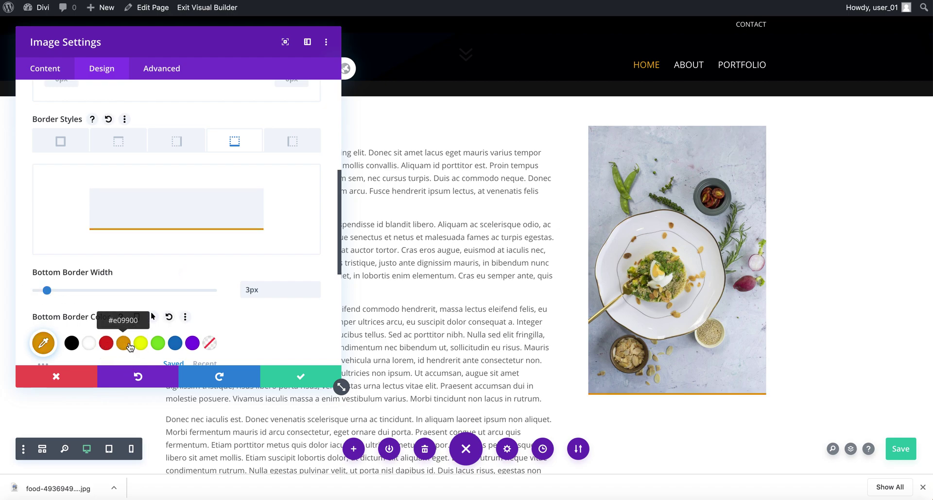
pyautogui.click(50, 341)
pyautogui.scroll(-3, 75, 328)
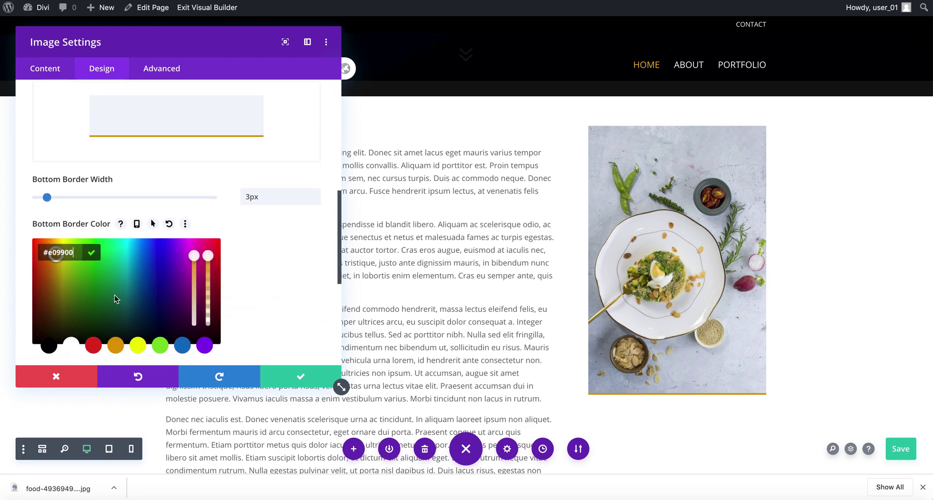
pyautogui.click(199, 247)
pyautogui.moveTo(219, 244); pyautogui.dragTo(218, 238)
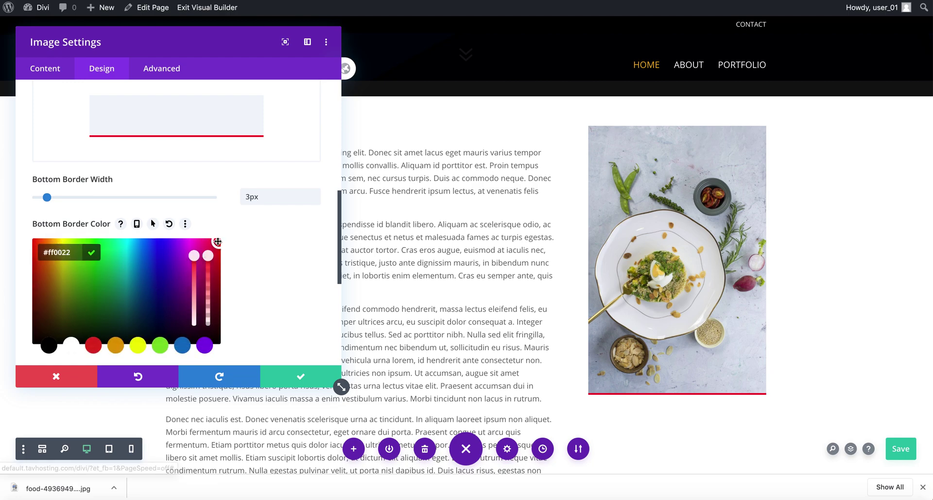
pyautogui.click(194, 240)
pyautogui.moveTo(194, 240); pyautogui.dragTo(214, 239)
pyautogui.click(299, 266)
# Center the image alignment and enable Force Fullwidth in the image's sizing options.
pyautogui.scroll(10, 299, 266)
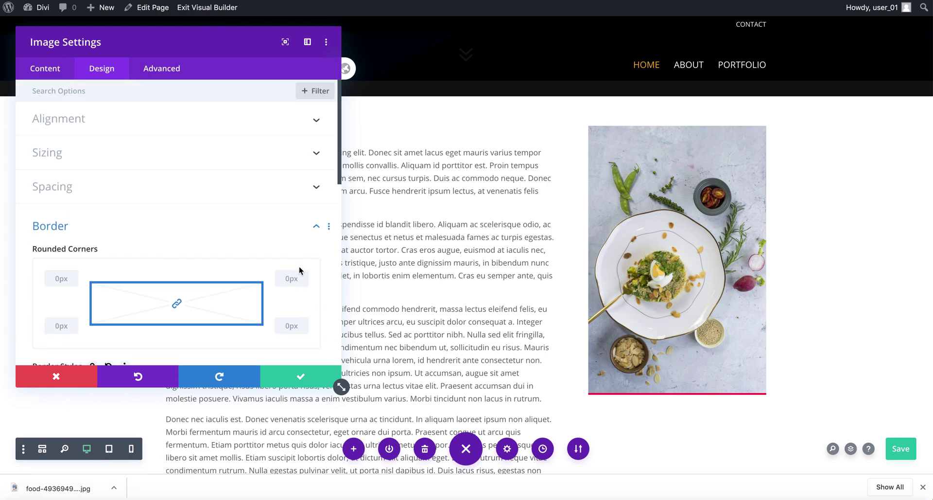
pyautogui.click(183, 125)
pyautogui.click(170, 162)
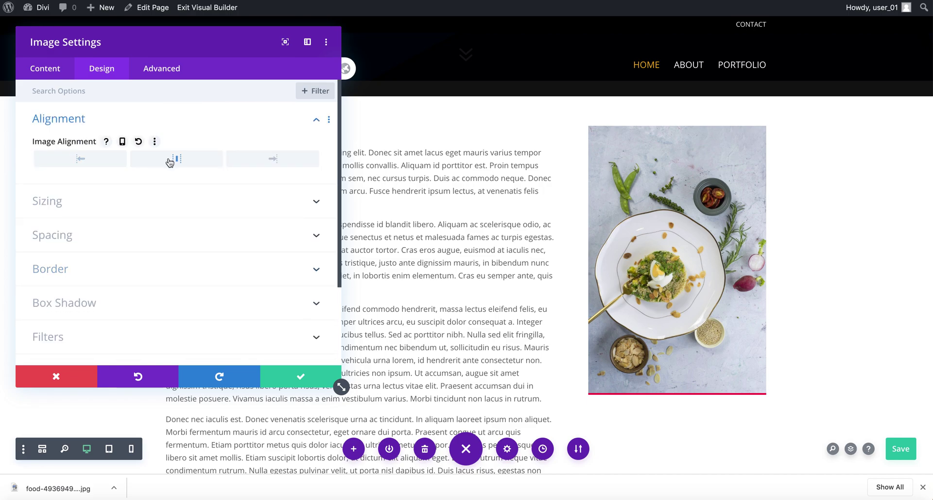
pyautogui.click(129, 202)
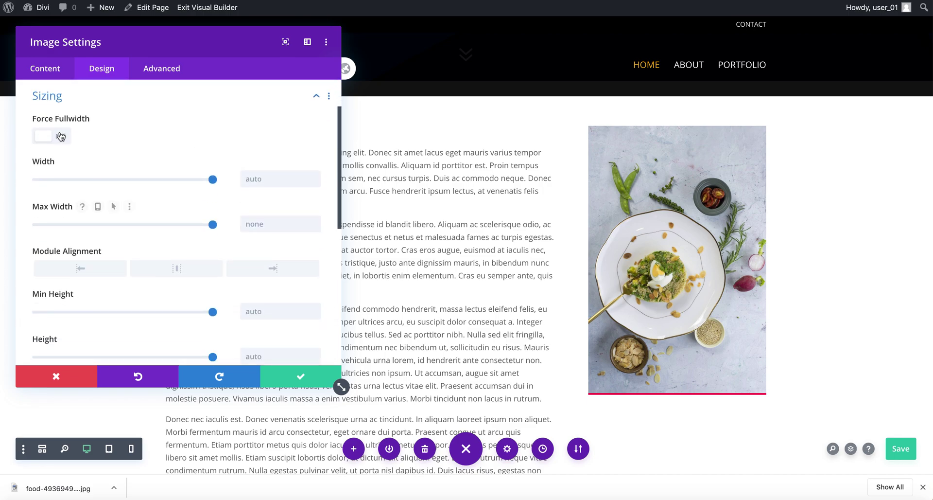
pyautogui.click(54, 137)
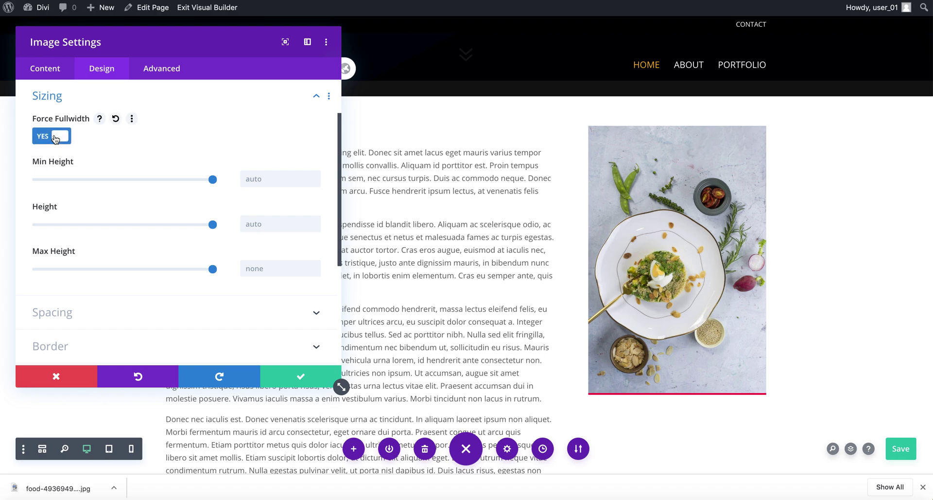
# Preview the Slide, Bounce, Roll, Fold, Flip and Zoom animation styles on the image and choose Fade.
pyautogui.scroll(-2, 121, 266)
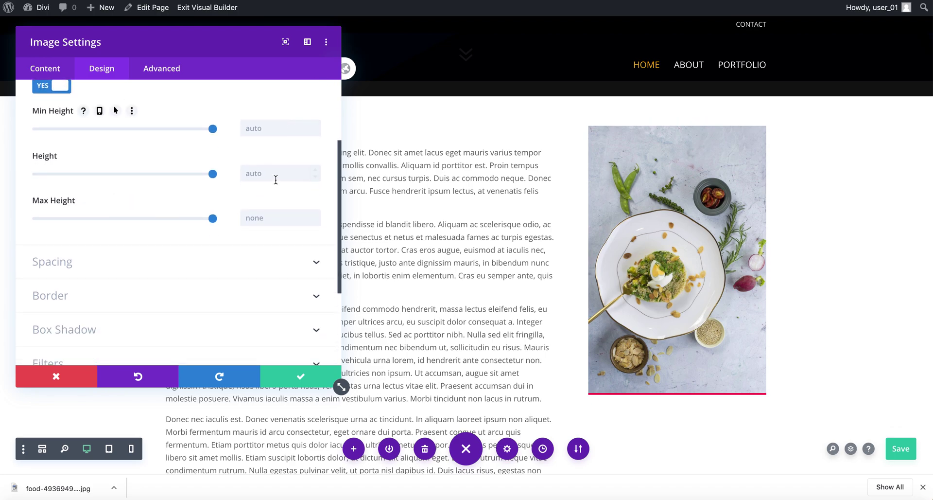
pyautogui.scroll(-5, 187, 316)
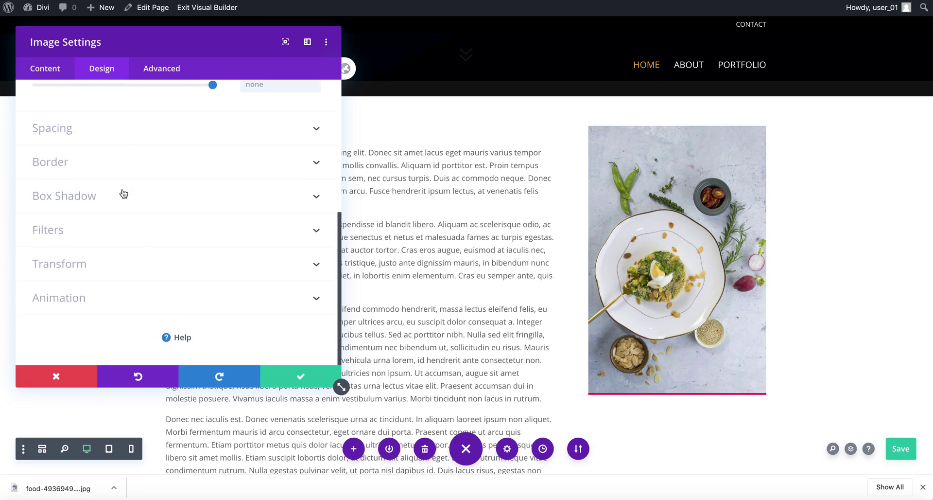
pyautogui.click(119, 305)
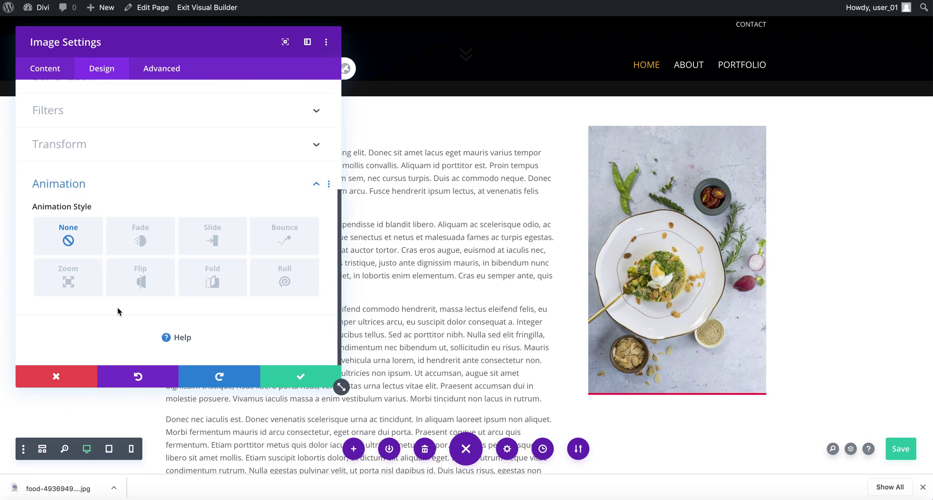
pyautogui.click(142, 234)
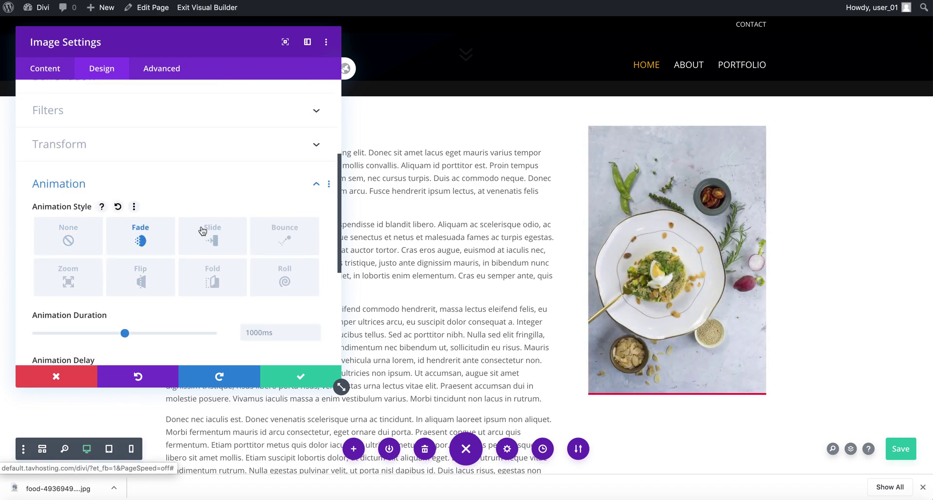
pyautogui.click(206, 230)
pyautogui.click(282, 230)
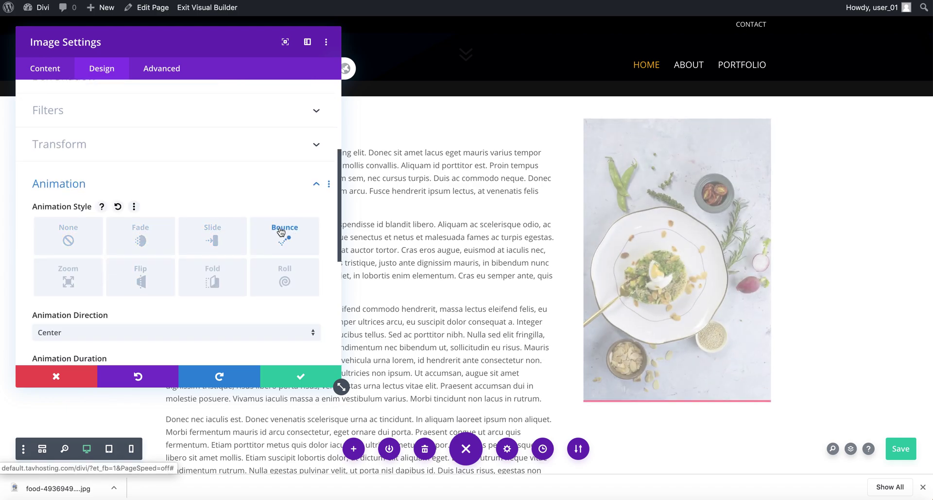
pyautogui.click(284, 280)
pyautogui.click(216, 282)
pyautogui.click(144, 284)
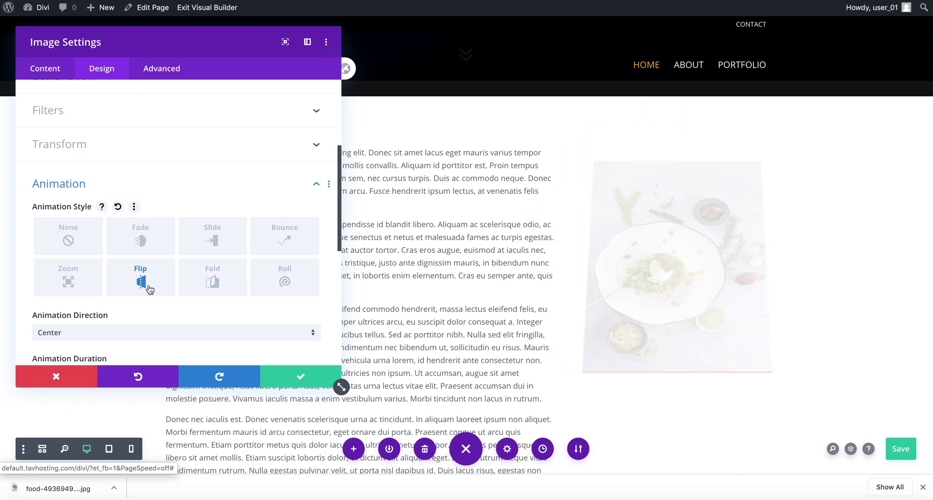
pyautogui.click(80, 289)
pyautogui.click(143, 241)
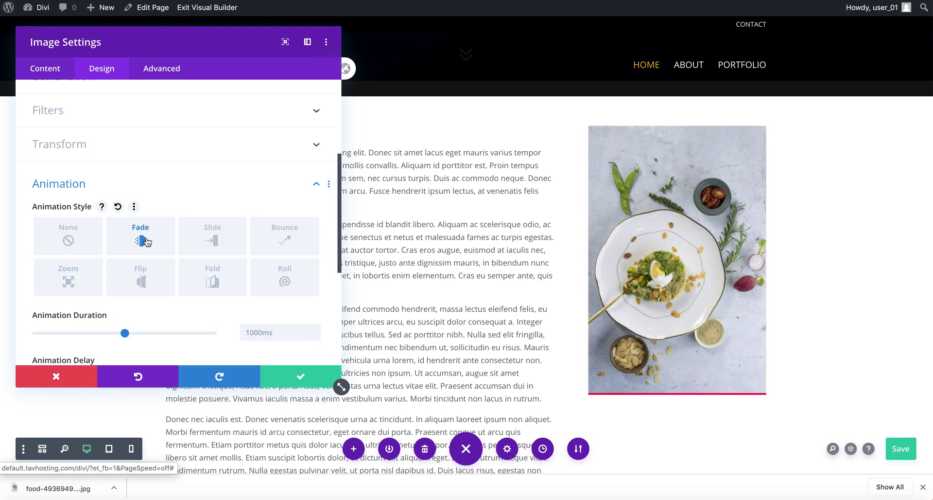
# Set the image's animation speed curve to Ease and save the Image module settings.
pyautogui.scroll(-3, 261, 335)
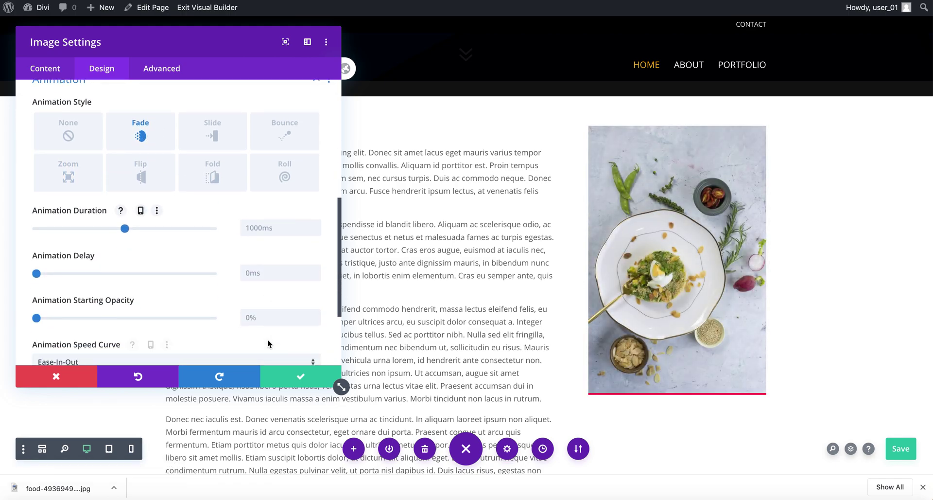
pyautogui.scroll(-2, 272, 339)
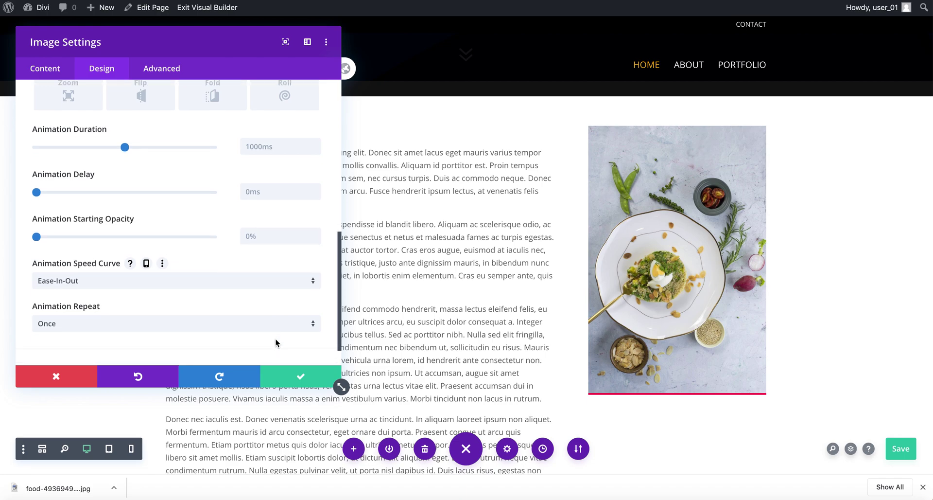
pyautogui.click(275, 282)
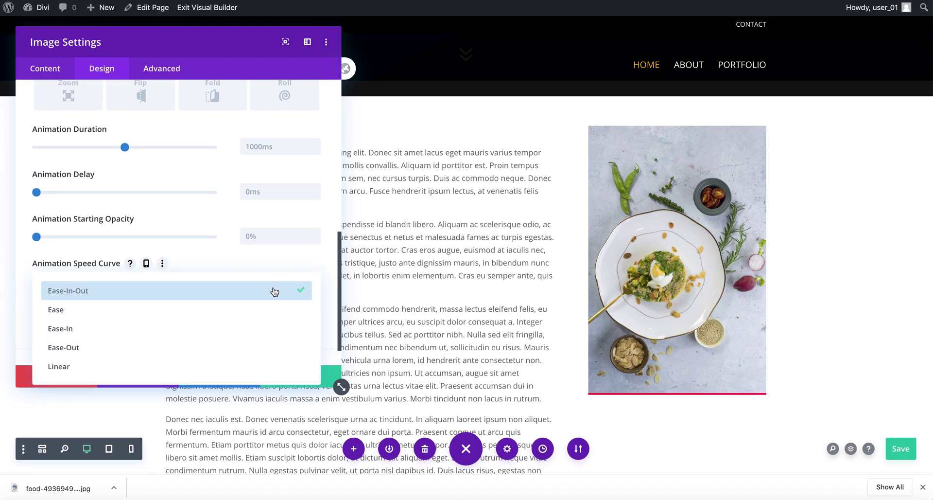
pyautogui.click(265, 316)
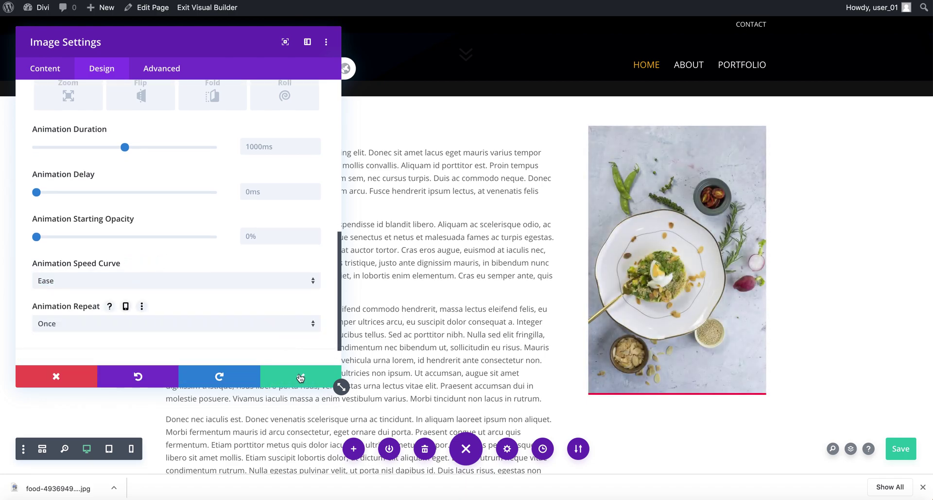
pyautogui.click(300, 378)
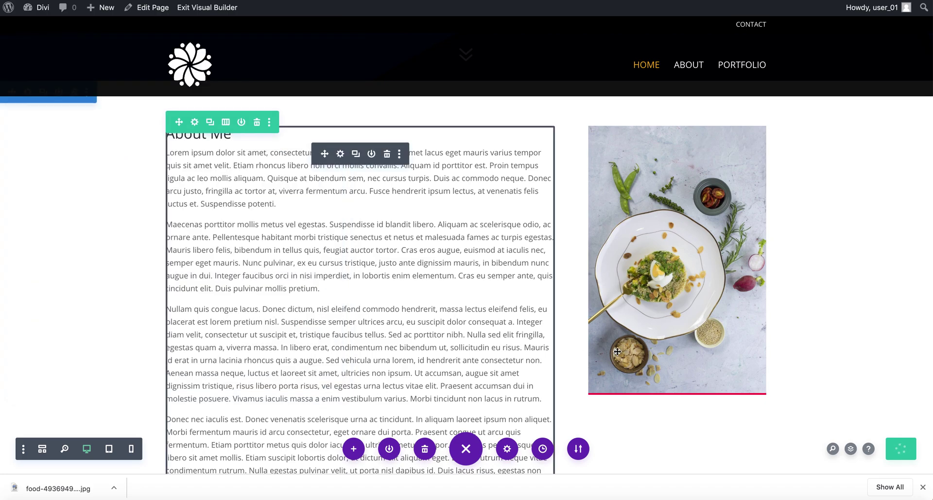
# Insert a row with four equal columns below the About Me text and food image row.
pyautogui.scroll(10, 818, 277)
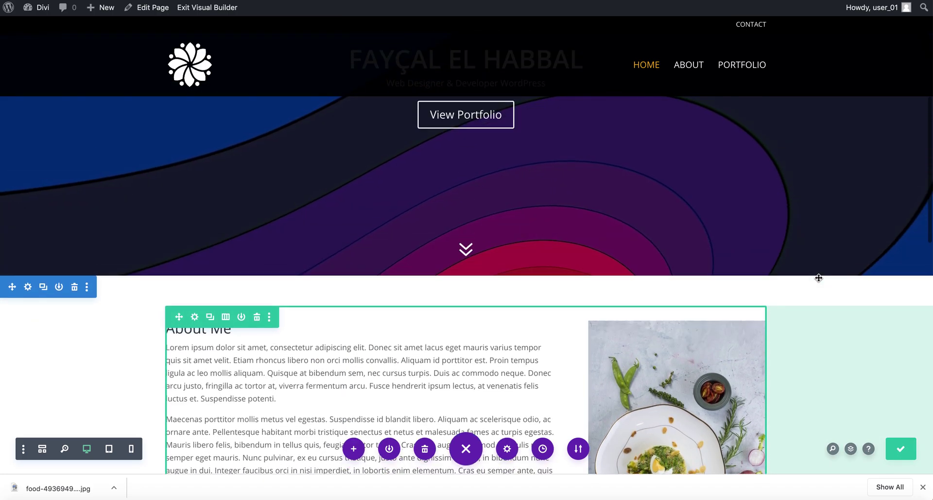
pyautogui.scroll(-7, 818, 277)
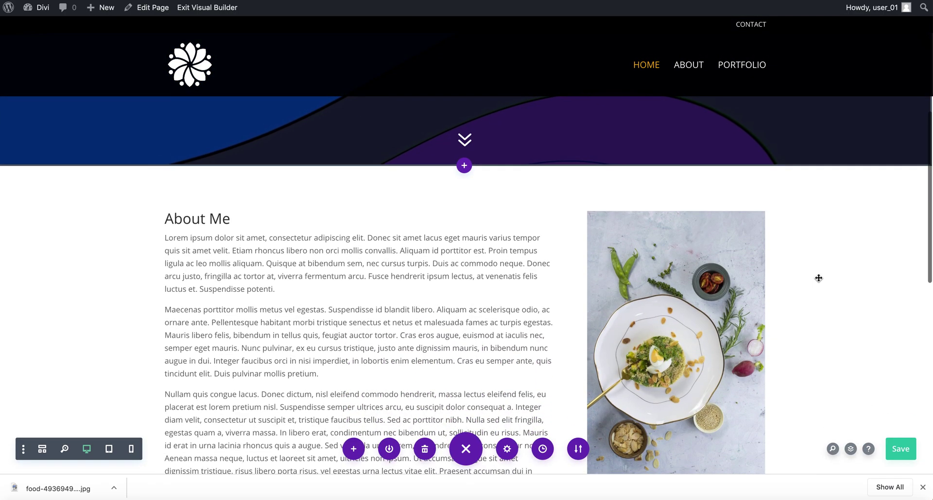
pyautogui.scroll(-8, 818, 277)
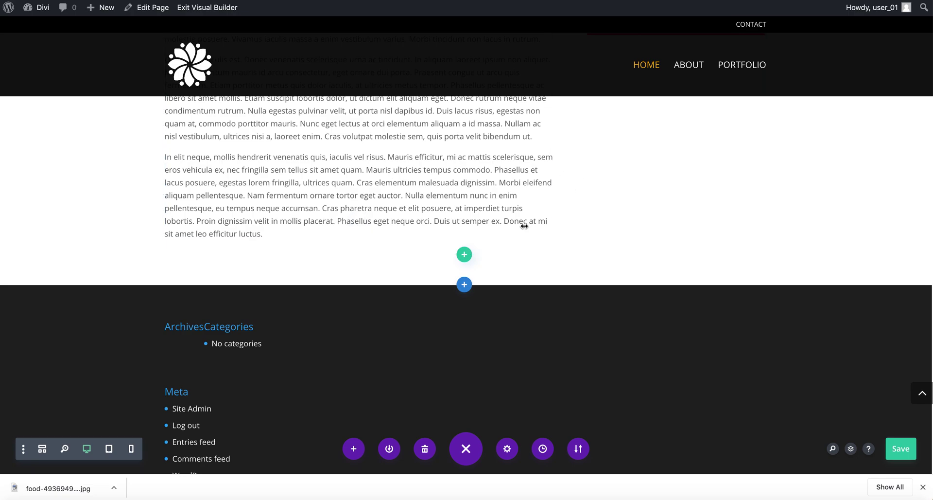
pyautogui.click(468, 257)
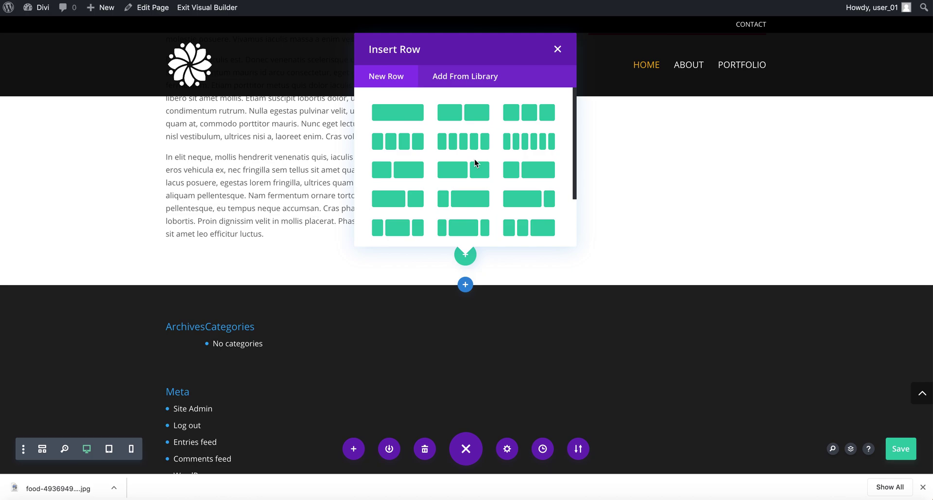
pyautogui.click(397, 143)
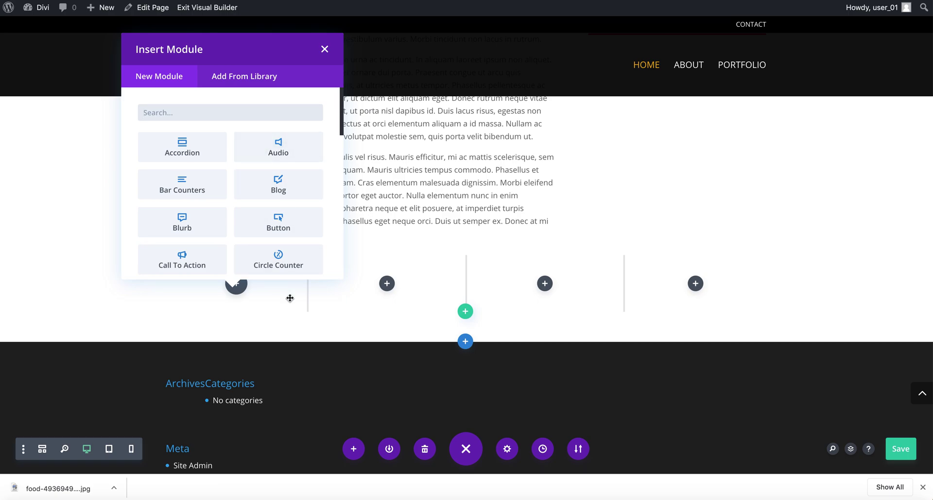
# Browse the available modules and add a Blurb module to the first column of the new row.
pyautogui.scroll(-4, 262, 229)
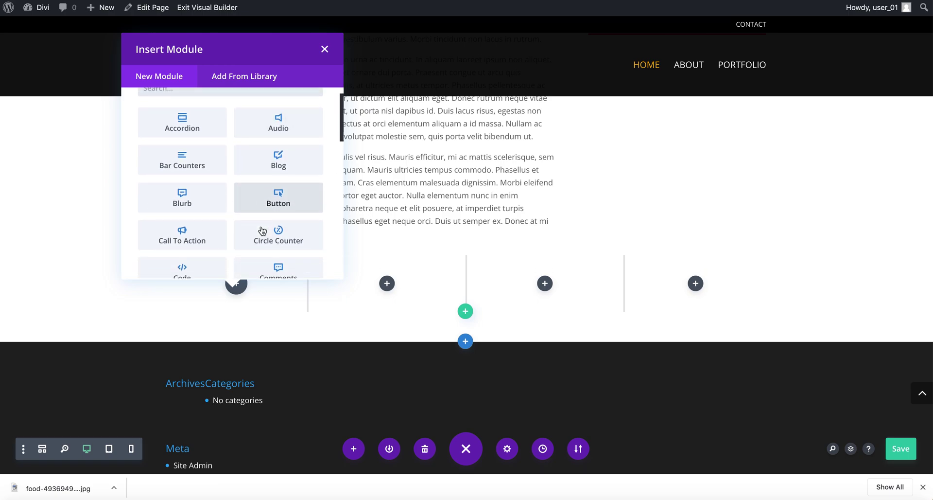
pyautogui.scroll(-3, 261, 229)
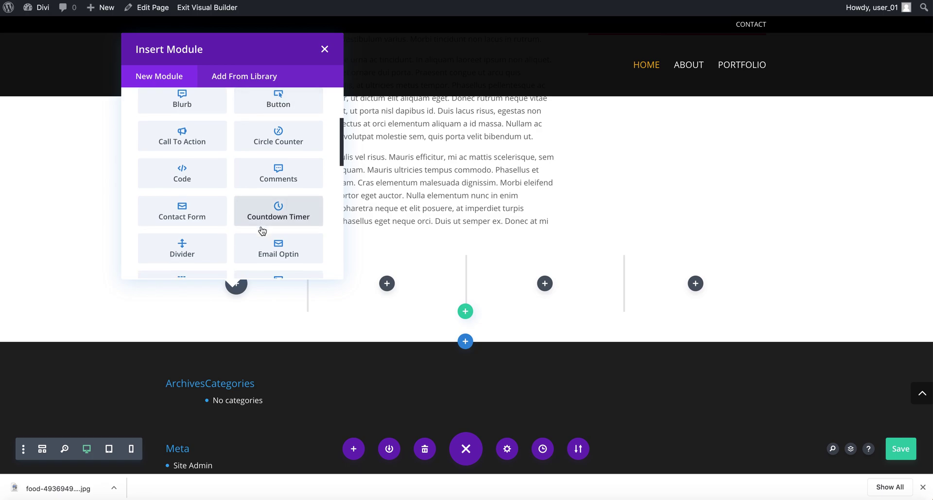
pyautogui.scroll(7, 261, 230)
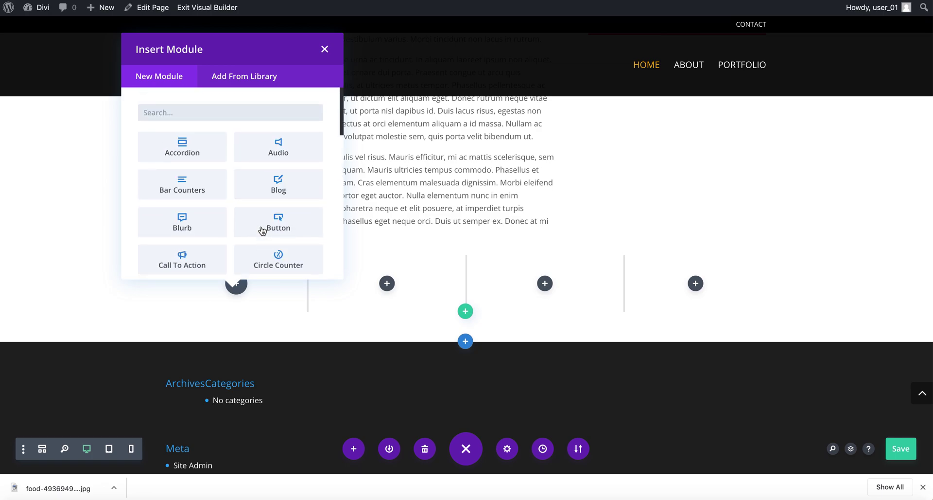
pyautogui.scroll(-1, 306, 223)
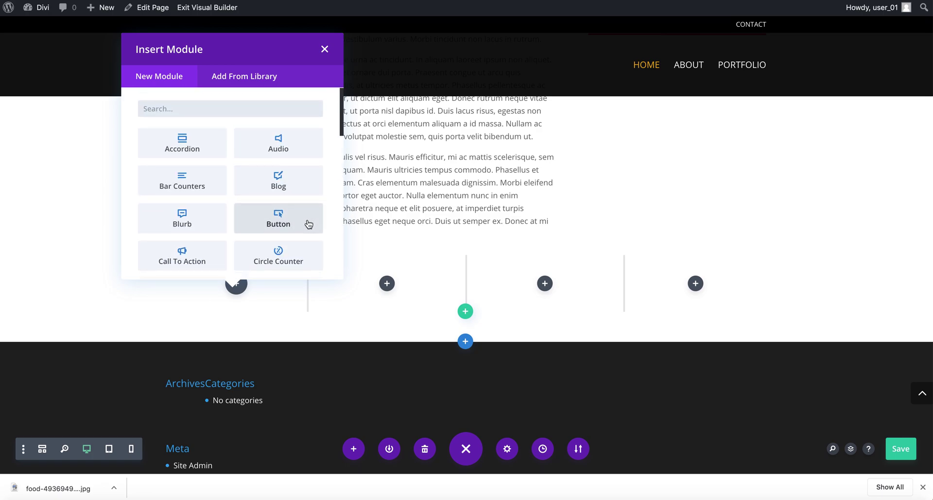
pyautogui.click(199, 224)
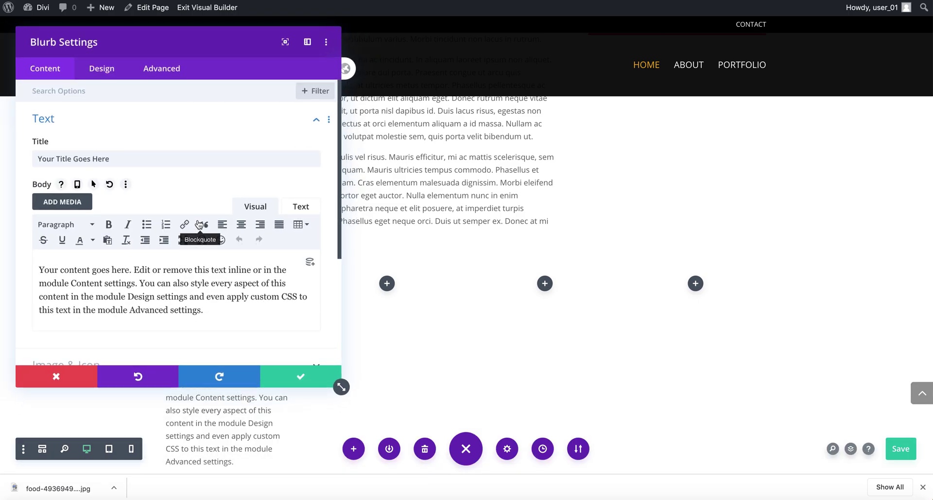
# Title the blurb Web Design and shorten its body to the first two placeholder sentences, ending at "module Content settings.".
pyautogui.tripleClick(104, 152)
pyautogui.write('Web Design')
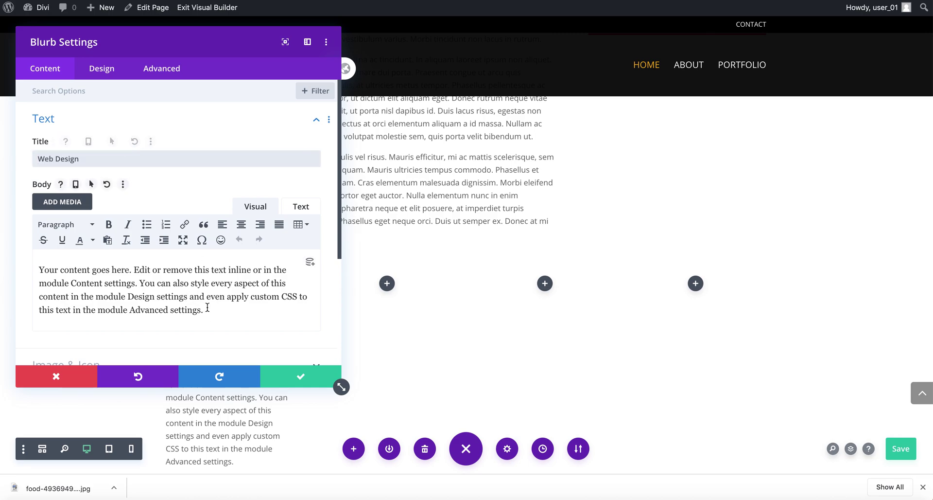
pyautogui.moveTo(178, 310); pyautogui.dragTo(47, 282)
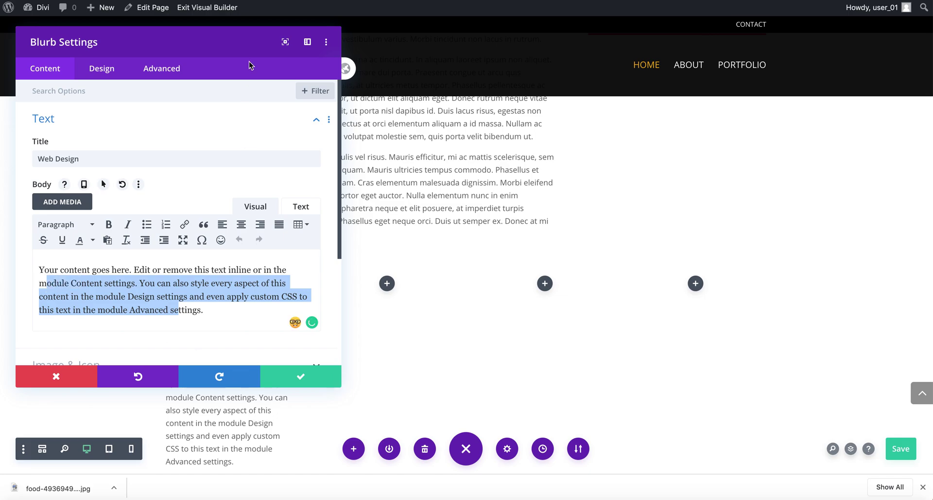
pyautogui.moveTo(193, 43); pyautogui.dragTo(561, 32)
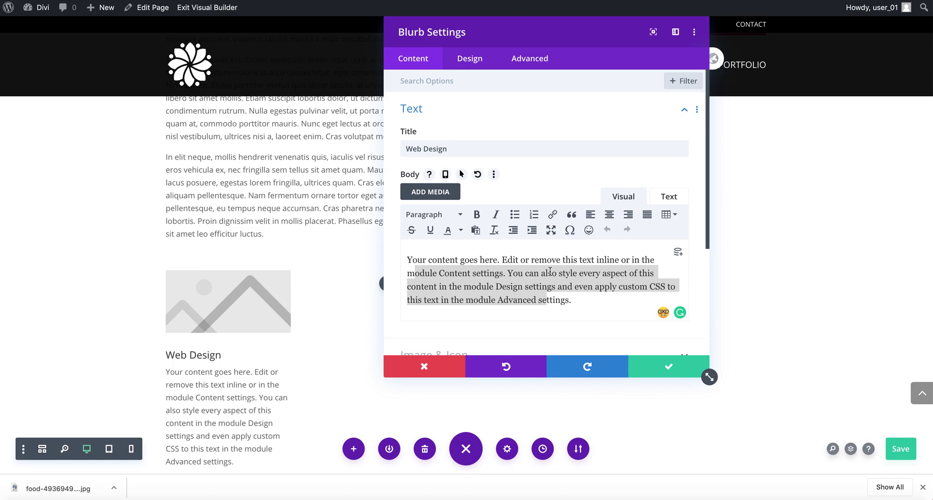
pyautogui.click(579, 301)
pyautogui.moveTo(579, 302); pyautogui.dragTo(510, 274)
pyautogui.press('BackSpace')
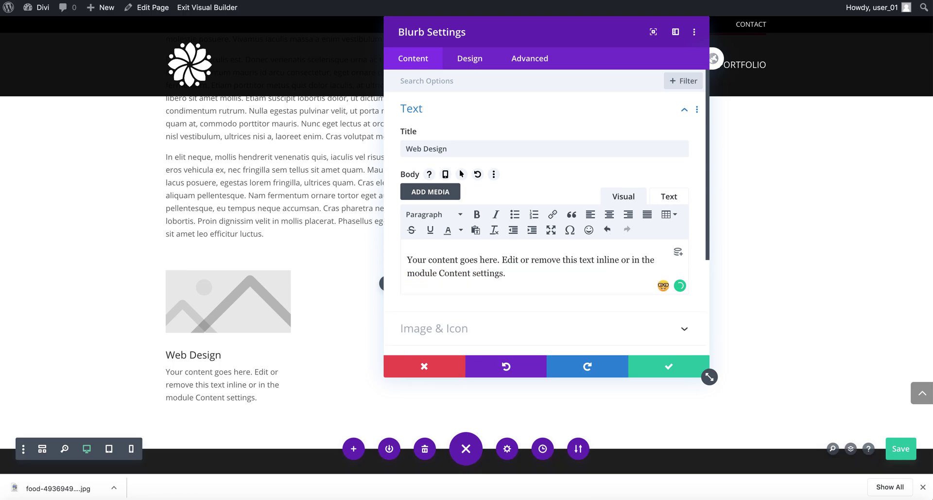
# Leave the media library without choosing an image and enable Use Icon for the blurb.
pyautogui.scroll(-3, 495, 252)
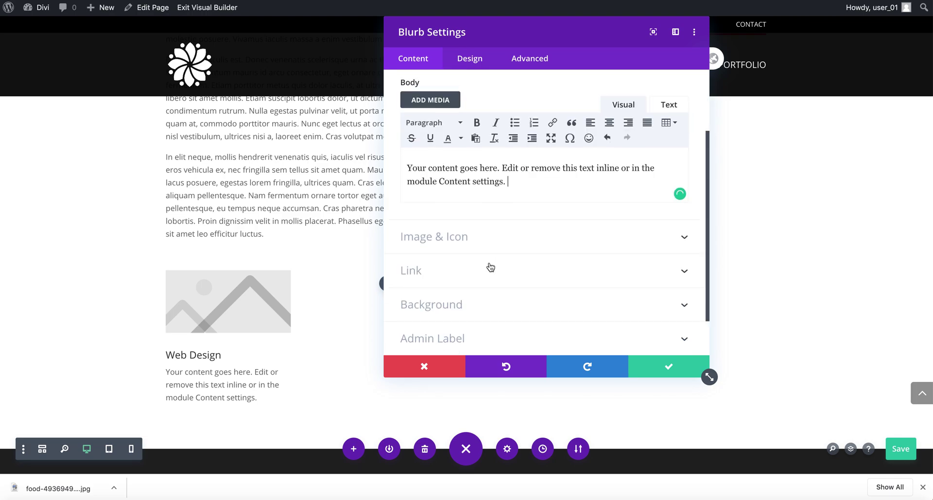
pyautogui.click(488, 235)
pyautogui.click(502, 219)
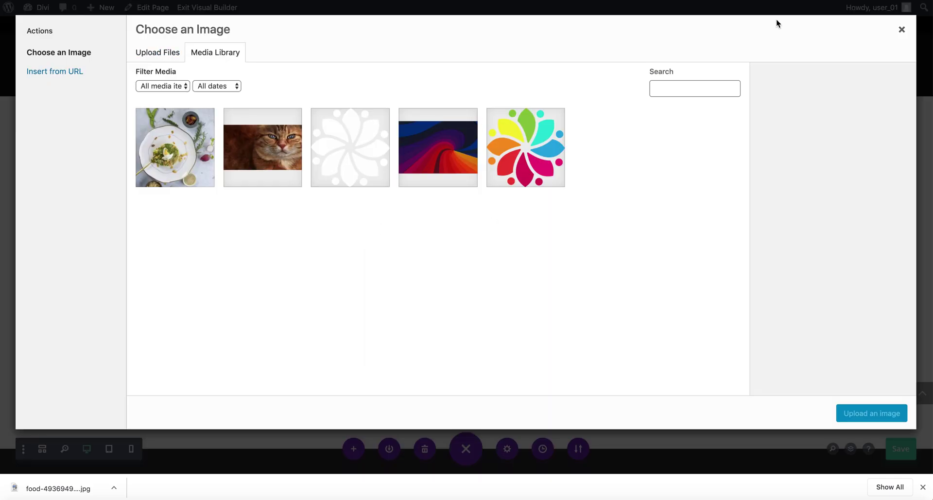
pyautogui.click(901, 38)
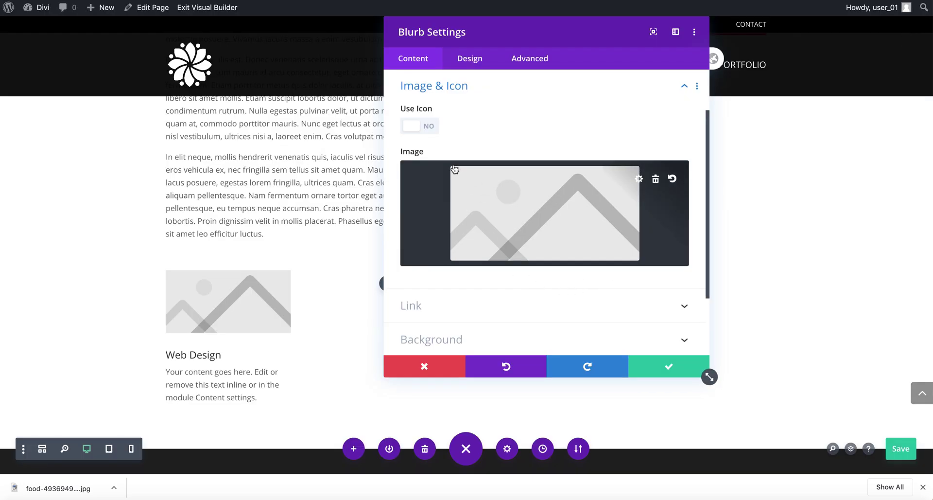
pyautogui.click(419, 126)
# Look through the available icons and choose the solid single gear for the Web Design blurb.
pyautogui.scroll(-5, 540, 234)
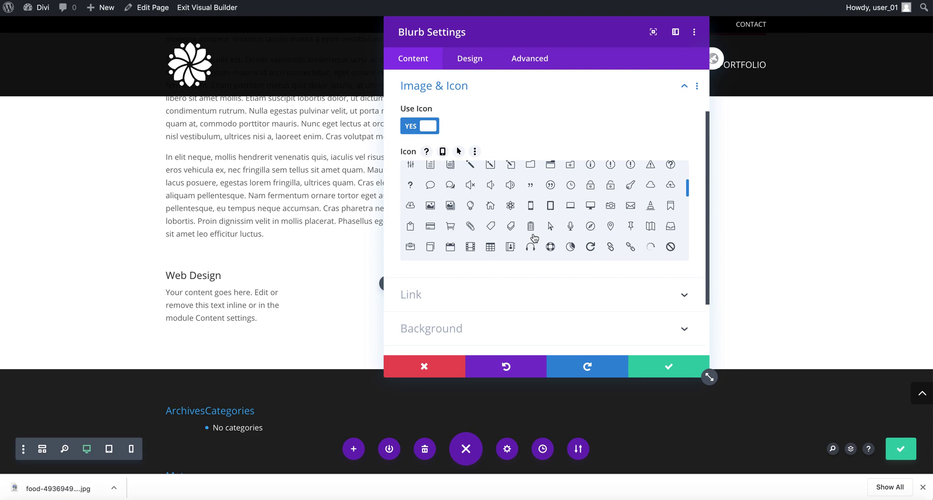
pyautogui.scroll(-3, 582, 235)
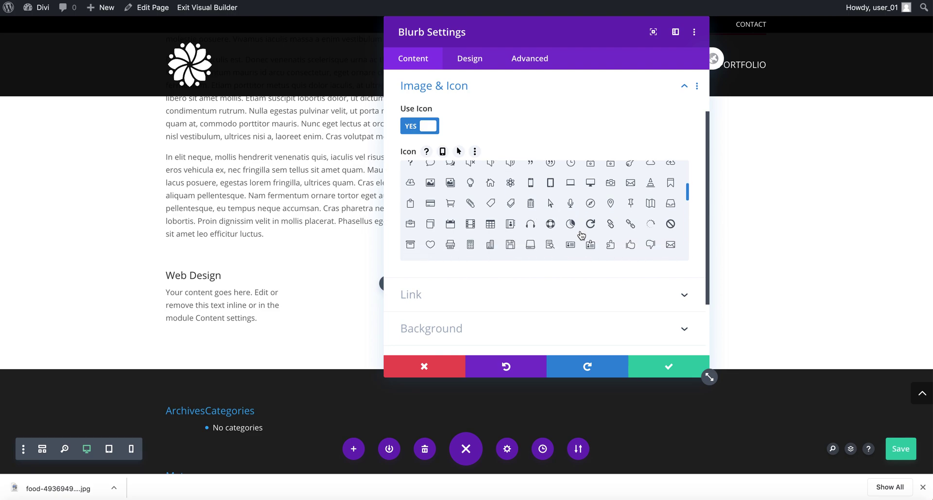
pyautogui.scroll(-2, 581, 235)
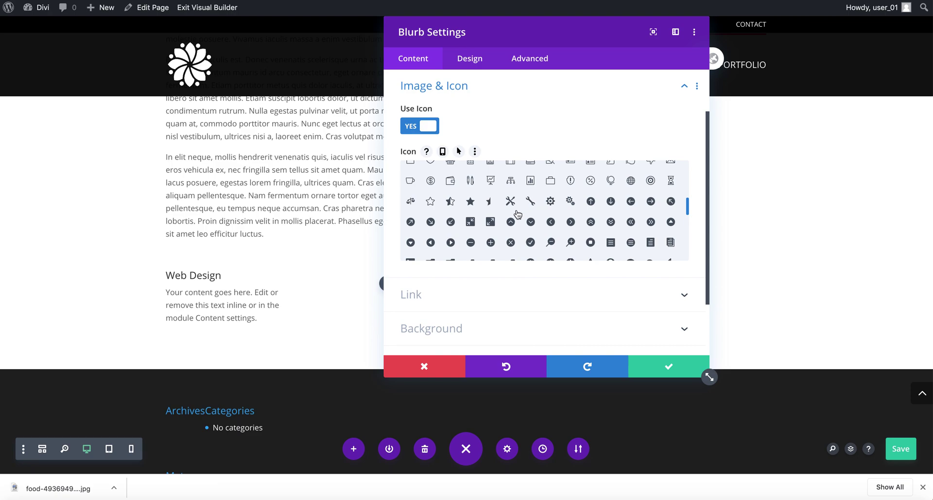
pyautogui.scroll(1, 591, 224)
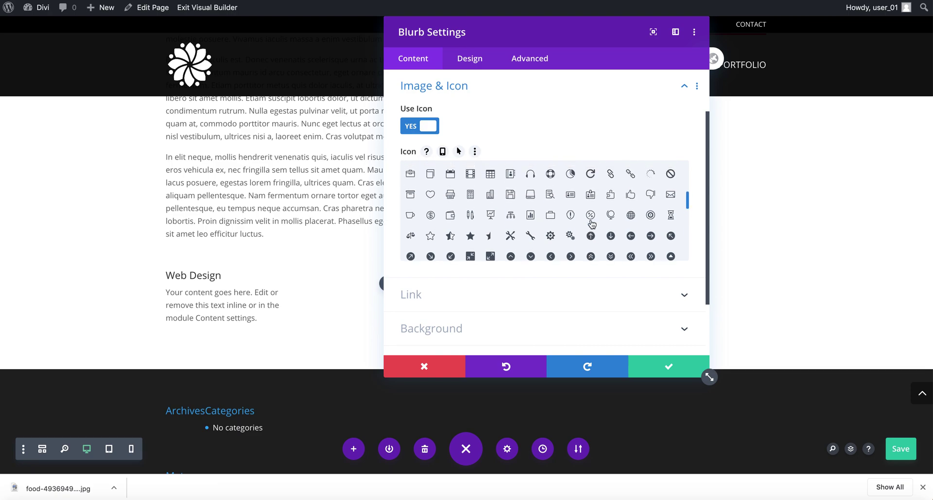
pyautogui.scroll(-1, 578, 226)
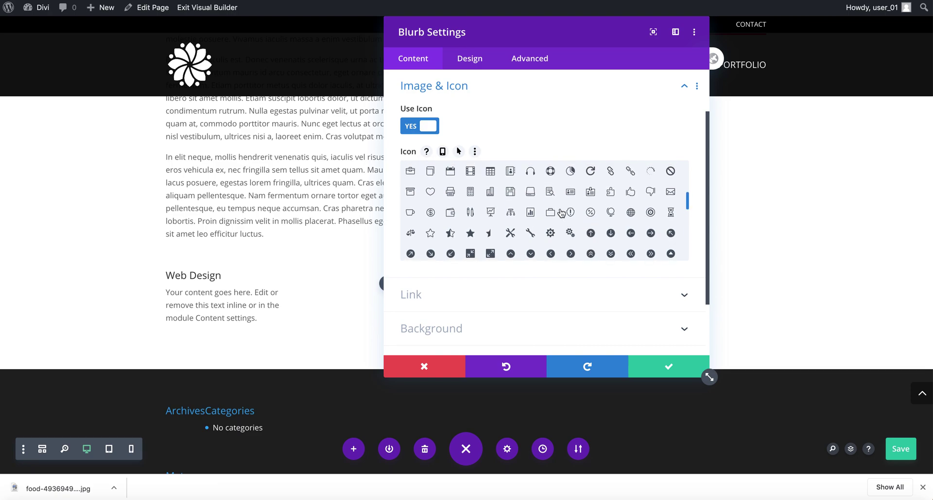
pyautogui.scroll(-5, 561, 212)
pyautogui.scroll(5, 561, 212)
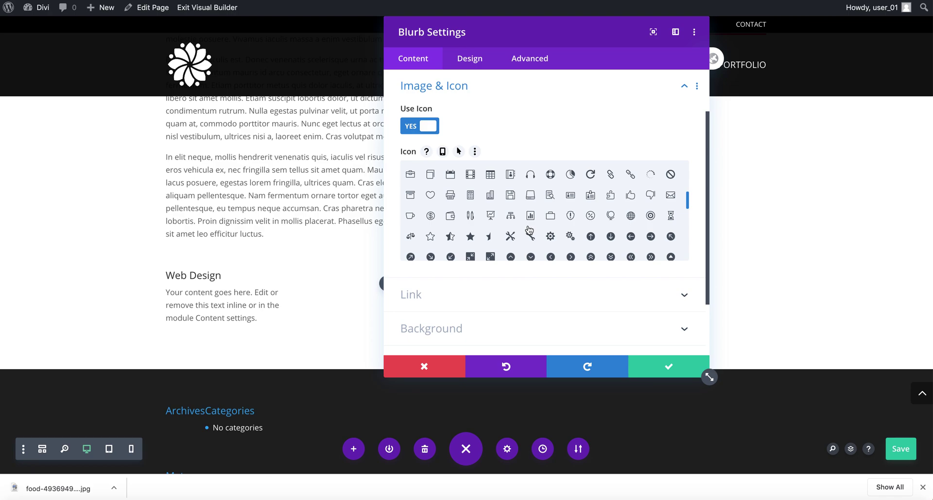
pyautogui.scroll(-5, 532, 253)
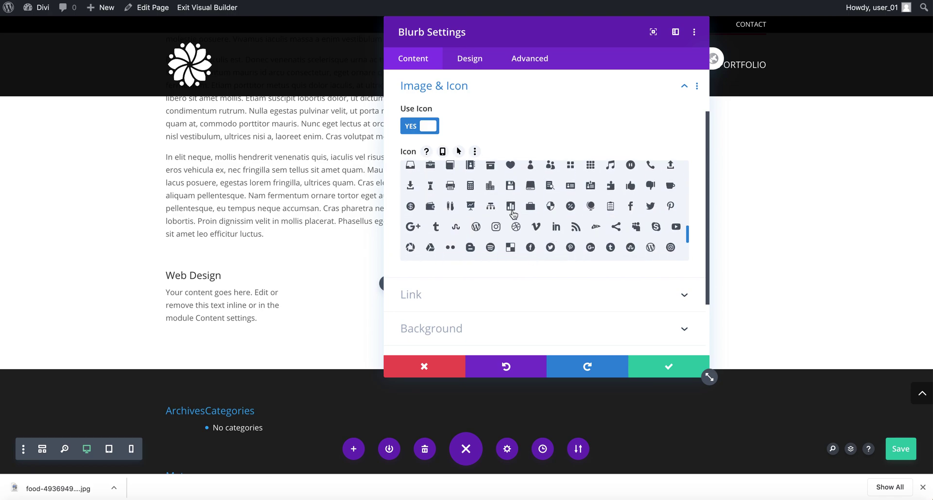
pyautogui.scroll(5, 537, 209)
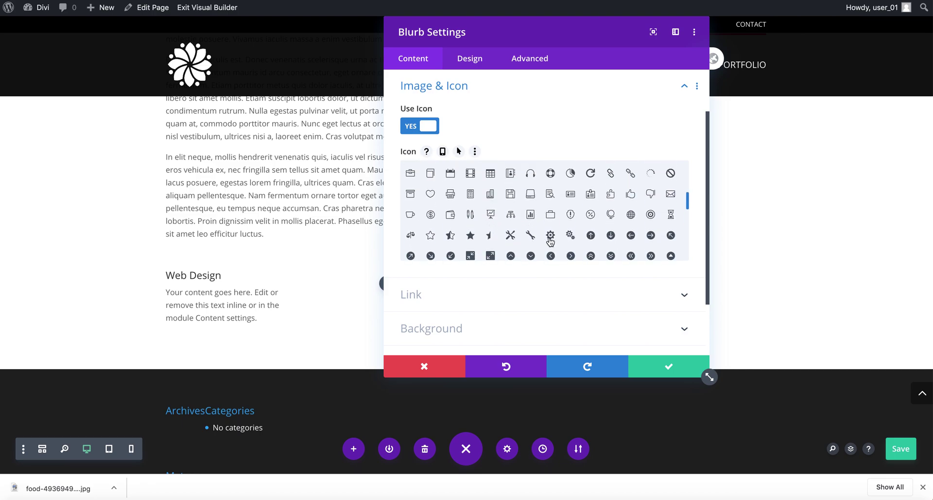
pyautogui.click(550, 235)
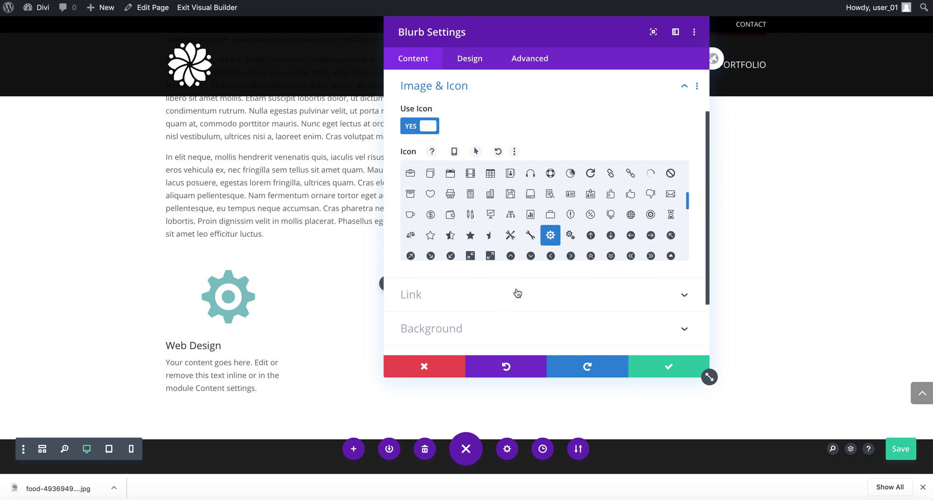
pyautogui.scroll(-2, 486, 243)
pyautogui.scroll(-8, 486, 242)
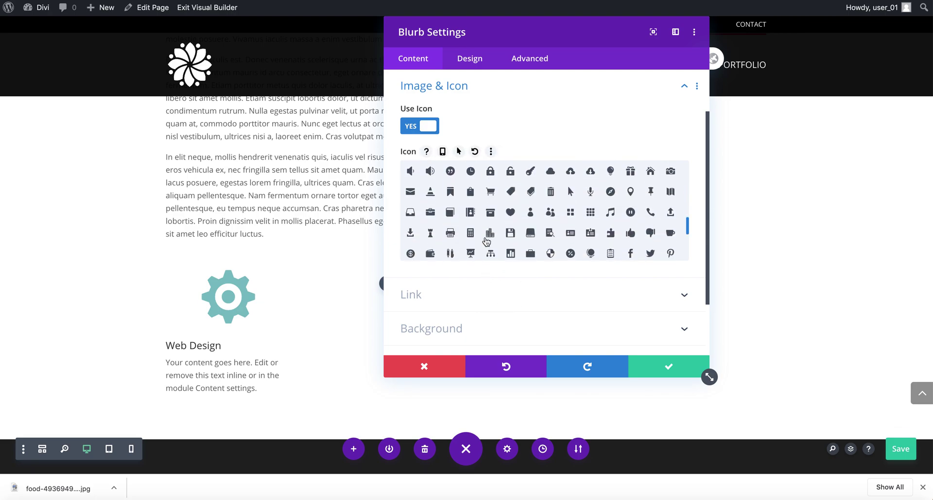
# Try the #e02b20 red and #e09900 orange swatches for the icon color, settling on the blue swatch.
pyautogui.click(464, 63)
pyautogui.click(454, 110)
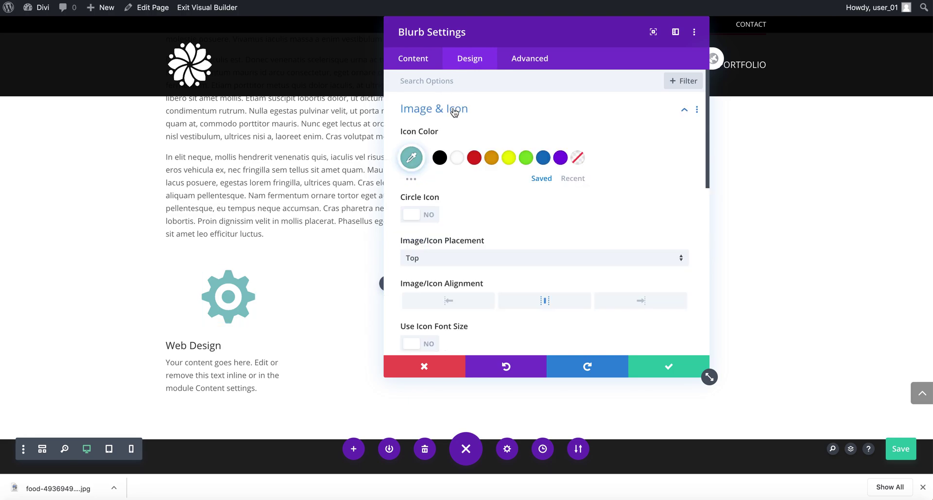
pyautogui.click(474, 159)
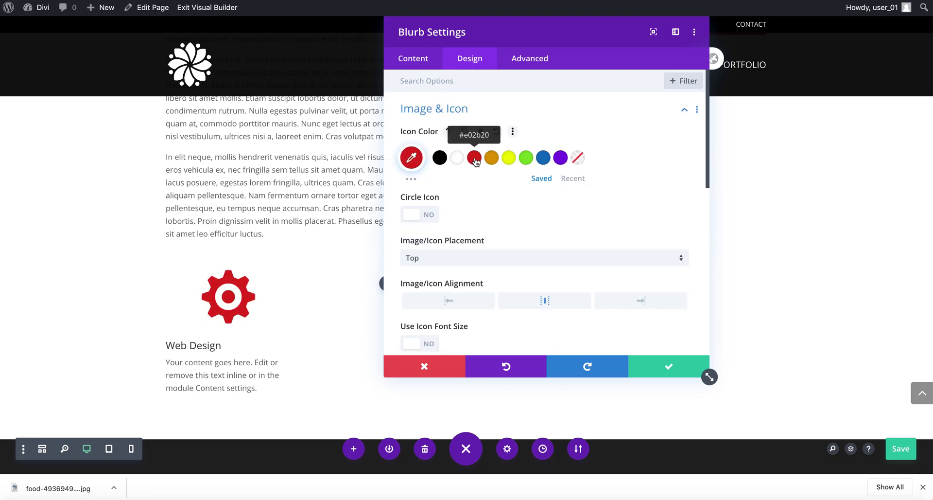
pyautogui.click(493, 162)
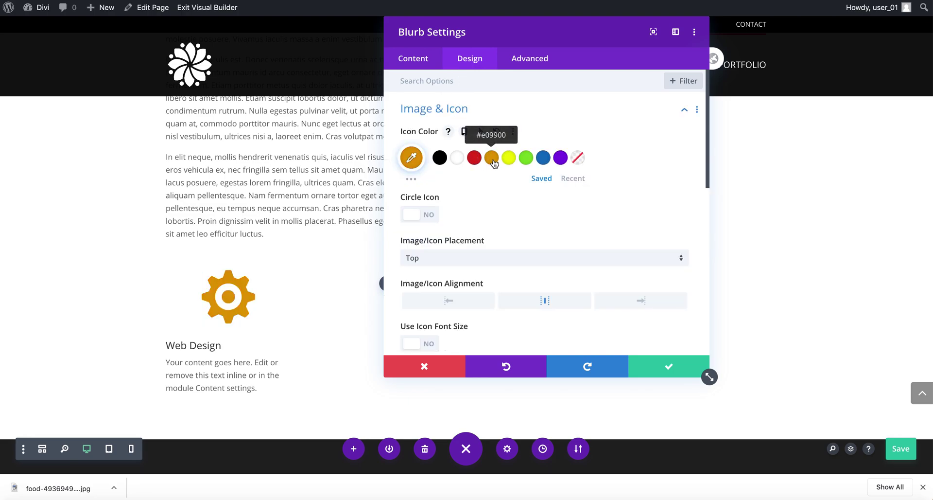
pyautogui.click(544, 161)
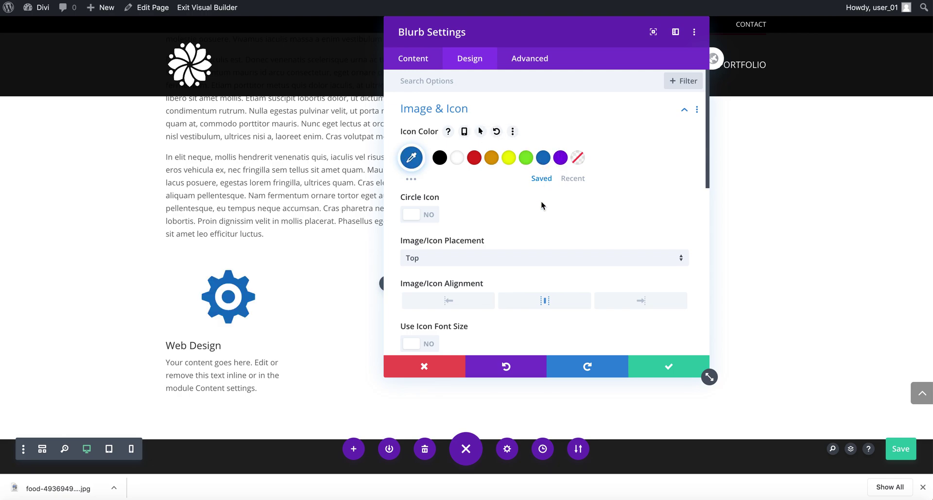
# Set the blurb's Image/Icon Placement to Left so the gear sits beside the text.
pyautogui.click(456, 262)
pyautogui.click(460, 286)
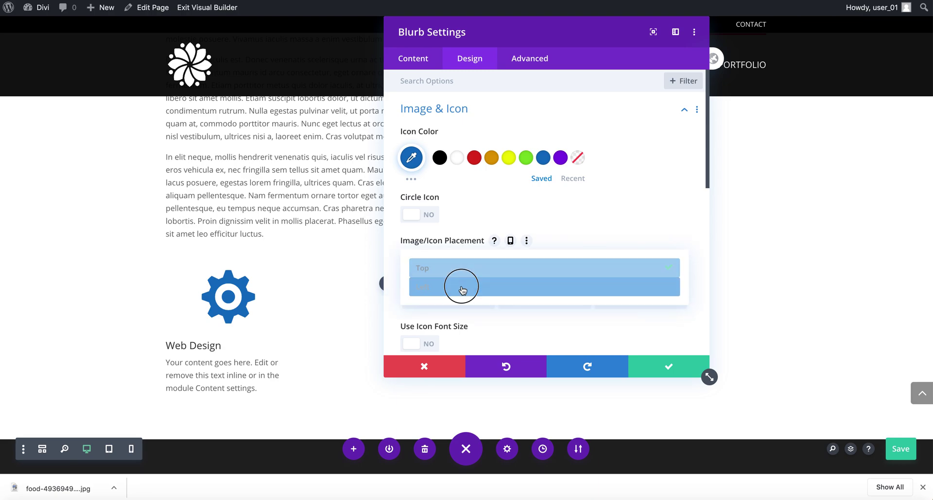
pyautogui.click(464, 262)
pyautogui.click(459, 284)
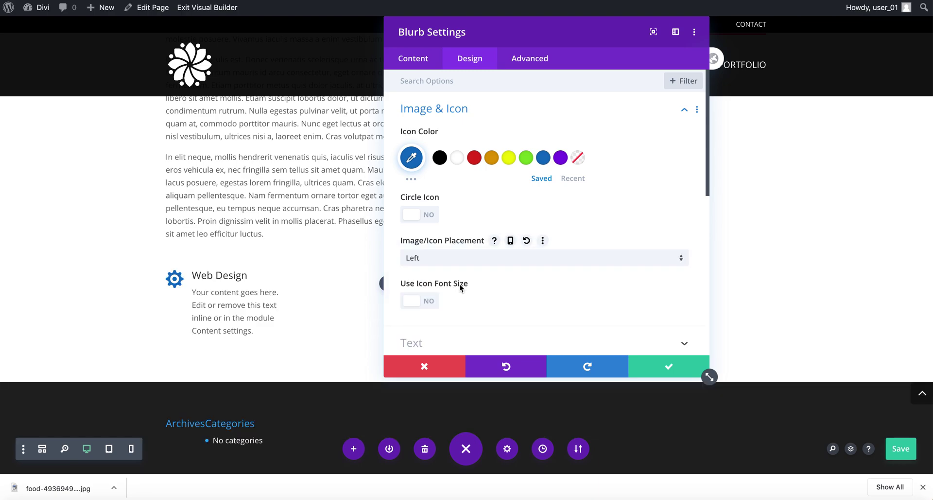
# Try the Circle Icon option on the gear, turn it back off and keep the icon placement at Left.
pyautogui.click(429, 219)
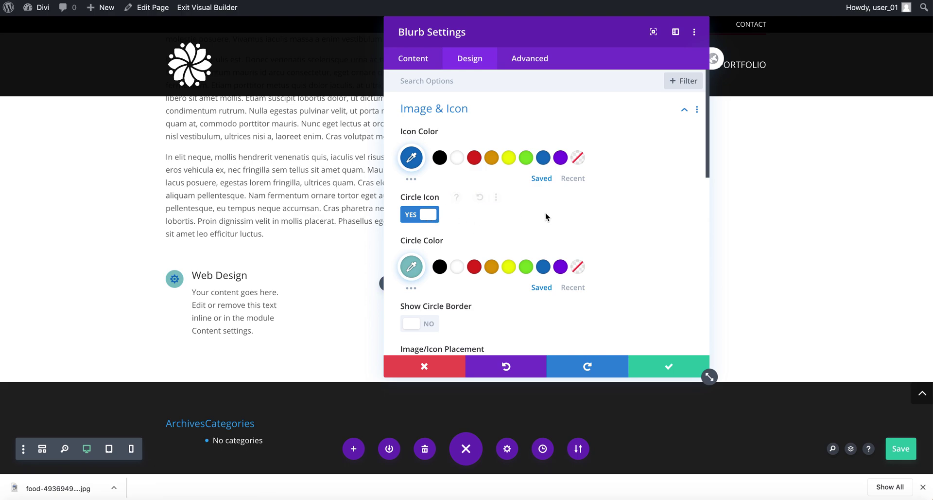
pyautogui.click(428, 216)
pyautogui.click(439, 264)
pyautogui.click(441, 287)
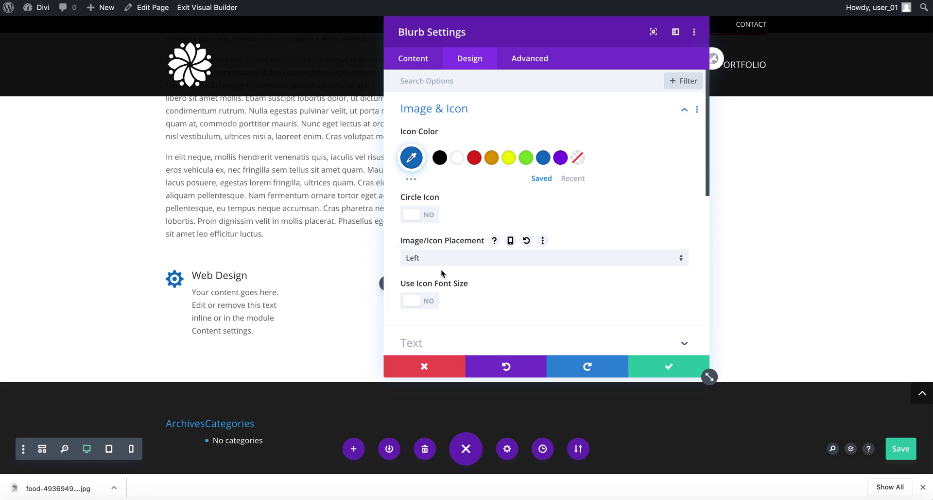
# Set the Web Design blurb's Image/Icon Placement to Top, center its text, and save the page and blurb settings.
pyautogui.click(441, 265)
pyautogui.click(439, 266)
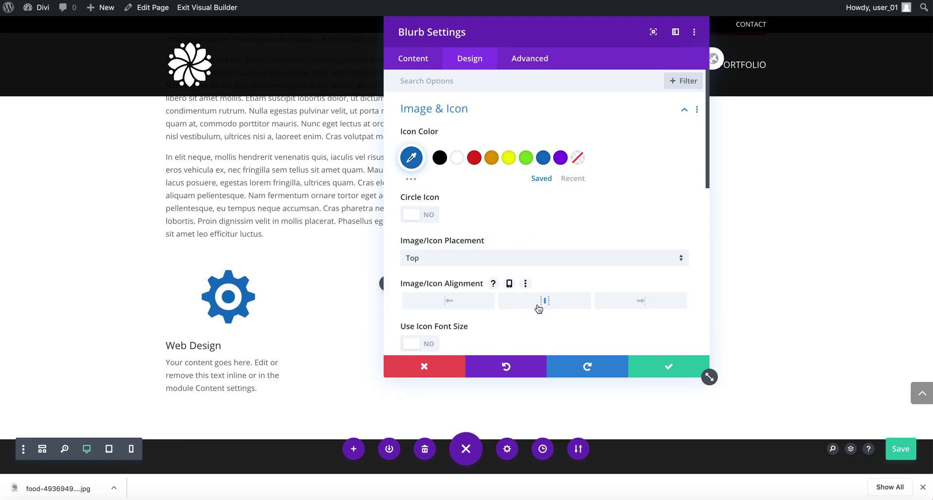
pyautogui.scroll(-3, 538, 309)
pyautogui.click(529, 277)
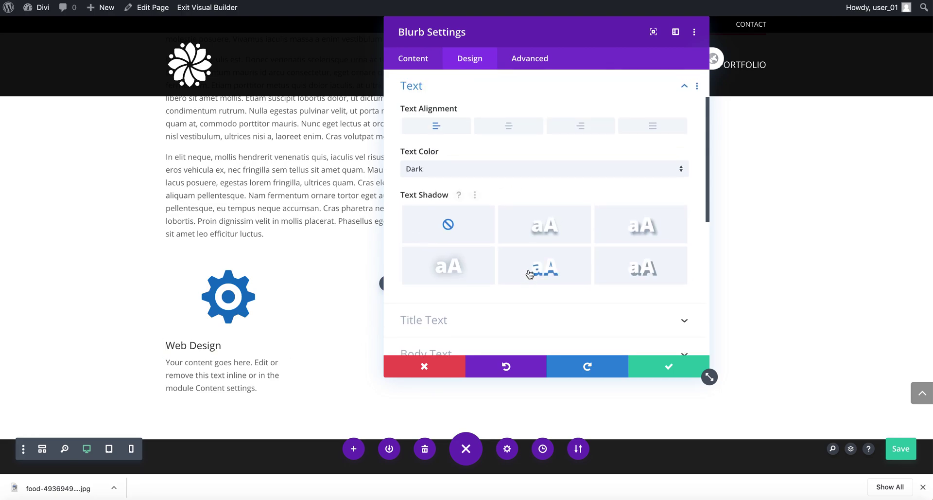
pyautogui.click(518, 133)
pyautogui.hotkey('ctrl', 's')
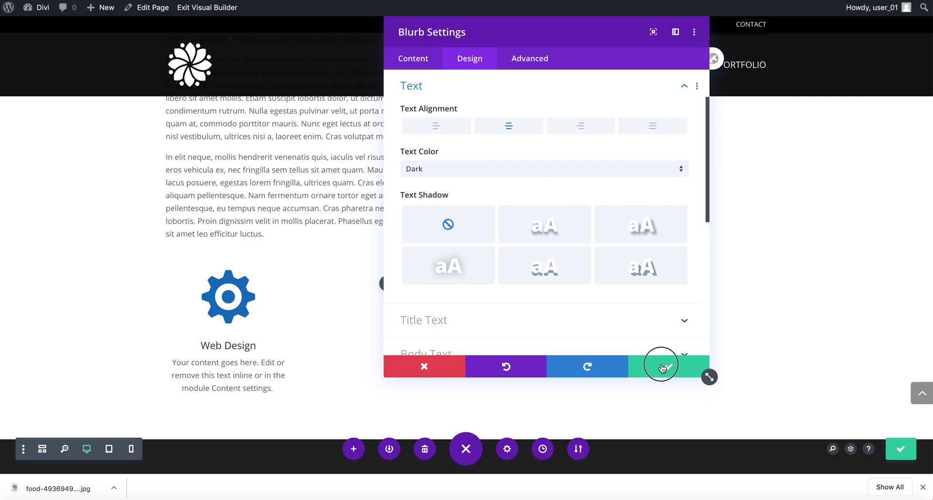
pyautogui.click(663, 368)
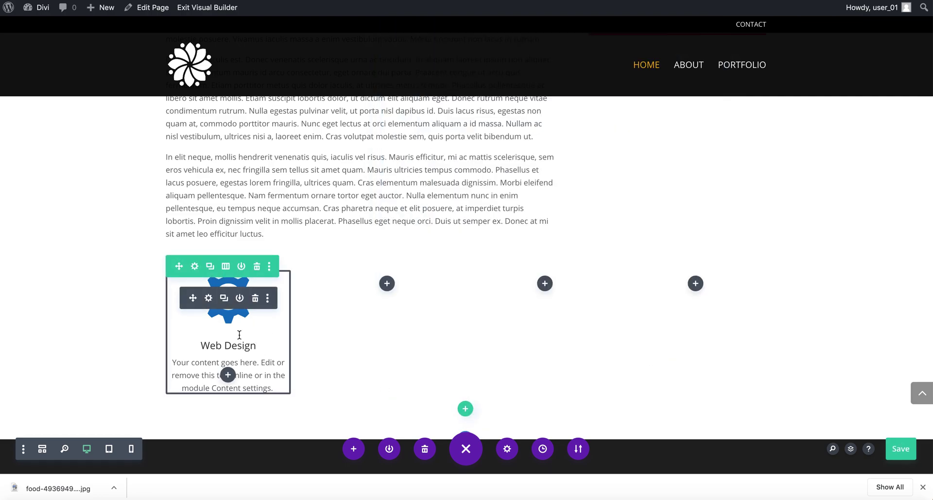
# Duplicate the Web Design blurb three times, placing one copy in each of the row's remaining three columns.
pyautogui.click(224, 298)
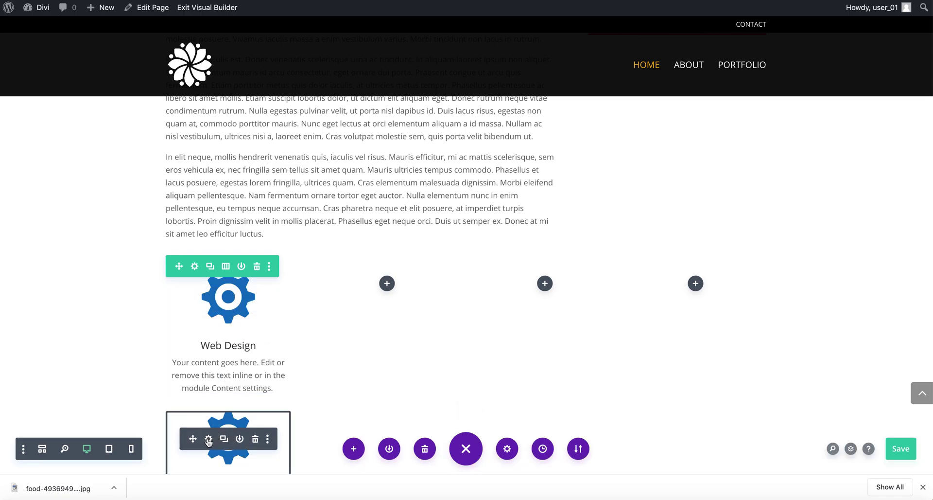
pyautogui.moveTo(193, 438); pyautogui.dragTo(389, 292)
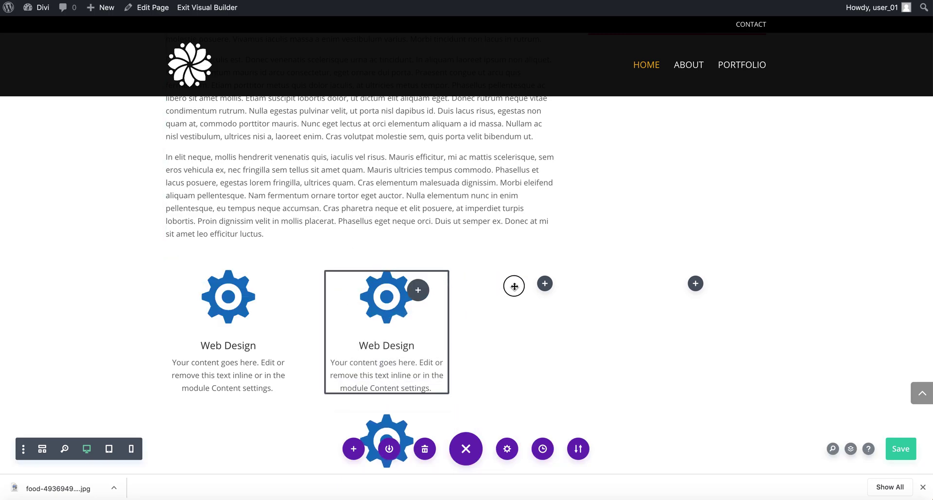
pyautogui.press('super+v')
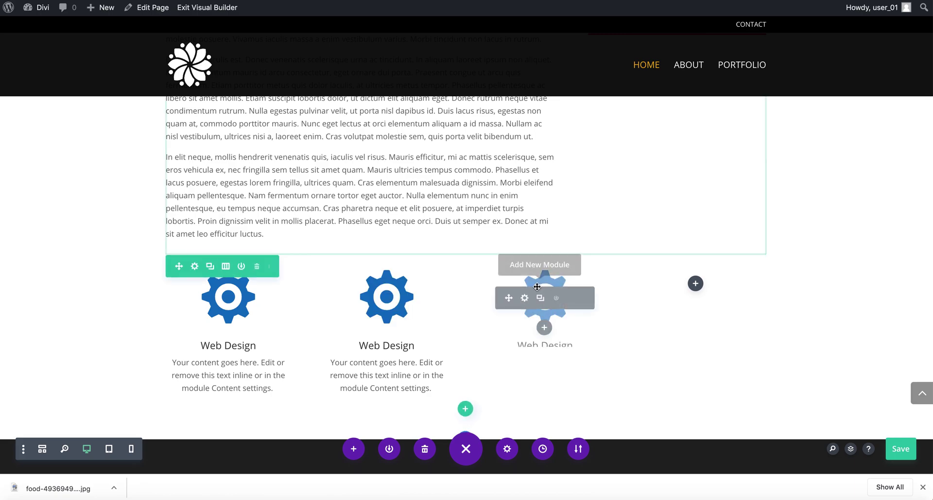
pyautogui.click(540, 298)
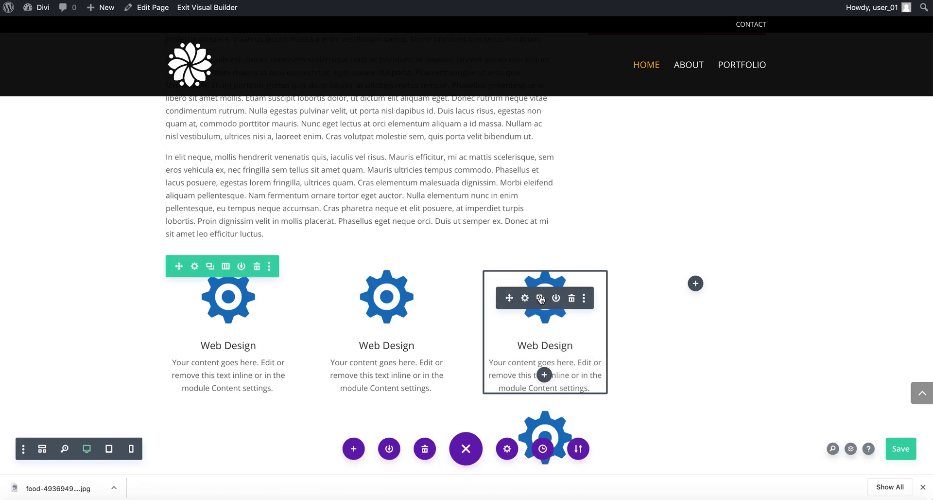
pyautogui.moveTo(512, 294); pyautogui.dragTo(691, 281)
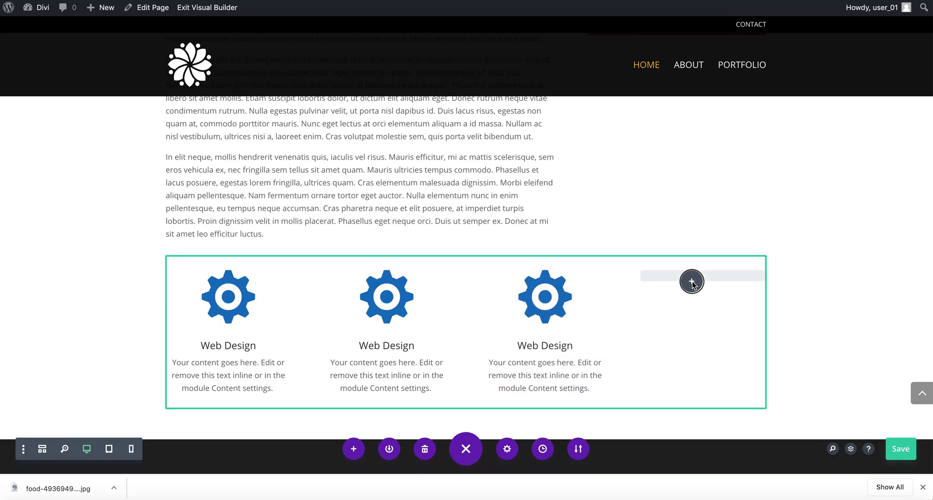
# Retitle the blurb in the second column as WordPress directly on the page.
pyautogui.tripleClick(395, 345)
pyautogui.write('Wo')
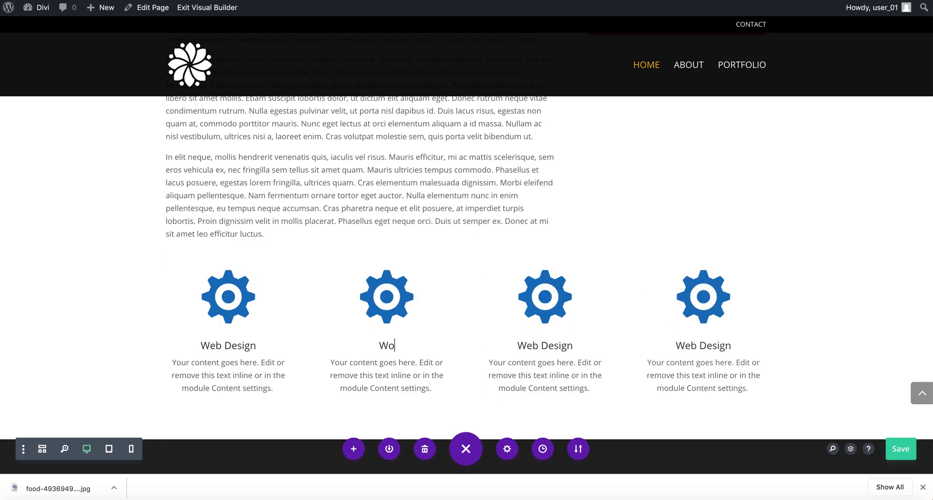
pyautogui.write('rdPress')
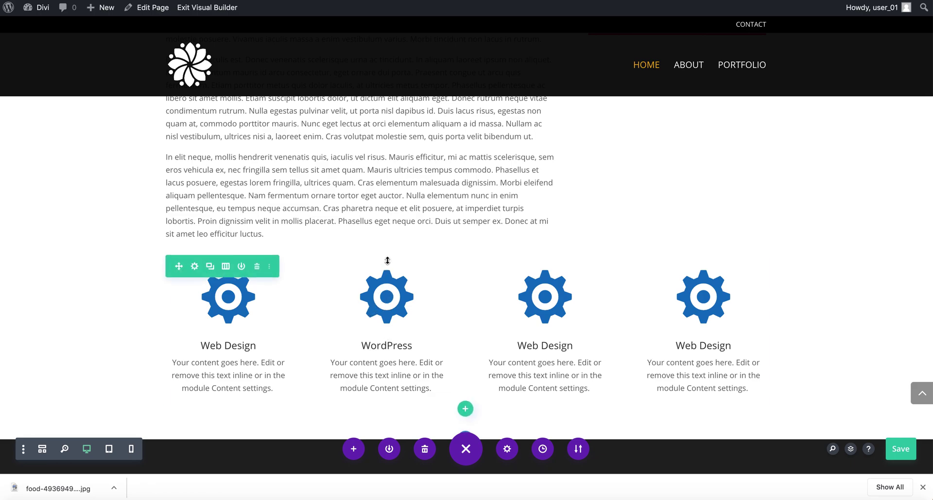
# Replace the WordPress blurb's gear icon with the WordPress logo without the solid circle variant, and save the blurb settings and page.
pyautogui.click(367, 298)
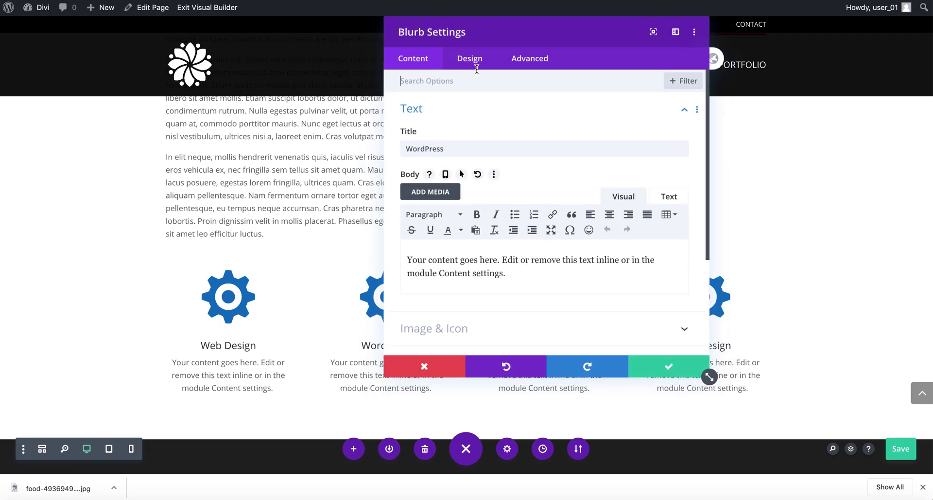
pyautogui.scroll(-3, 459, 196)
pyautogui.click(466, 190)
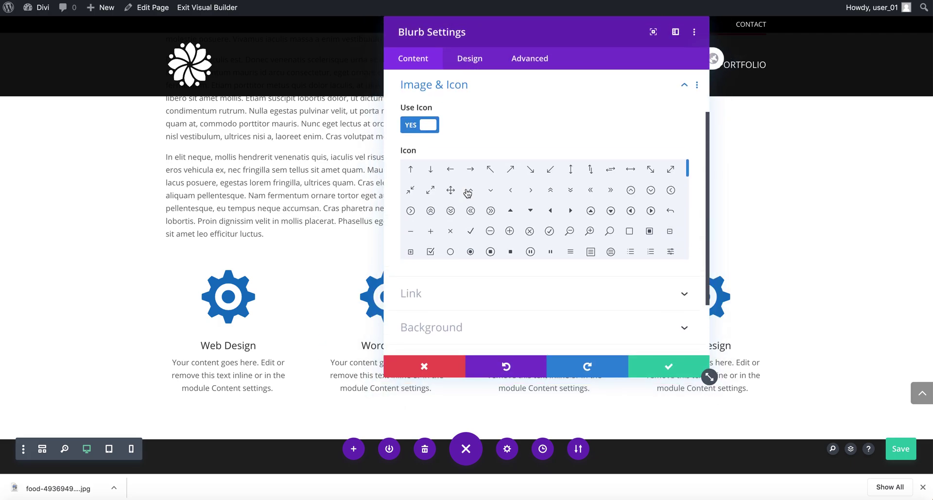
pyautogui.scroll(-5, 550, 243)
pyautogui.scroll(-5, 550, 243)
pyautogui.scroll(-3, 550, 242)
pyautogui.scroll(-5, 550, 242)
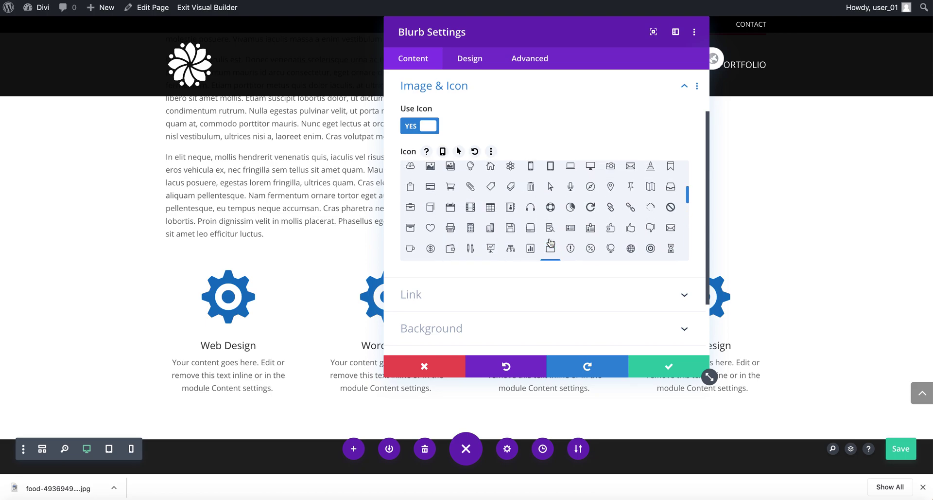
pyautogui.scroll(1, 550, 241)
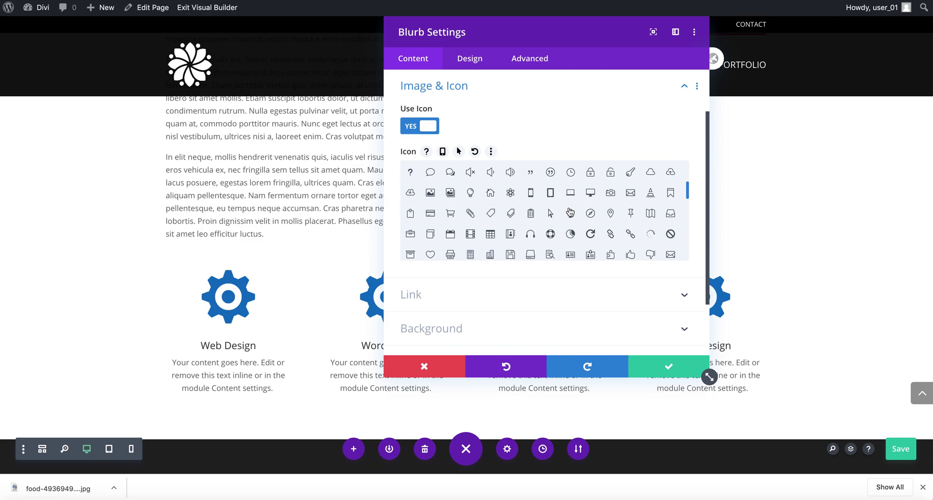
pyautogui.scroll(-2, 566, 226)
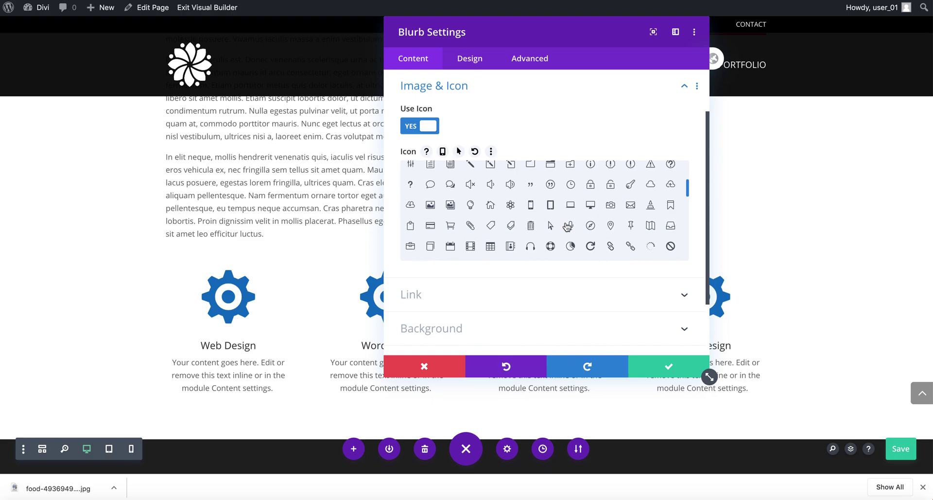
pyautogui.scroll(-8, 567, 227)
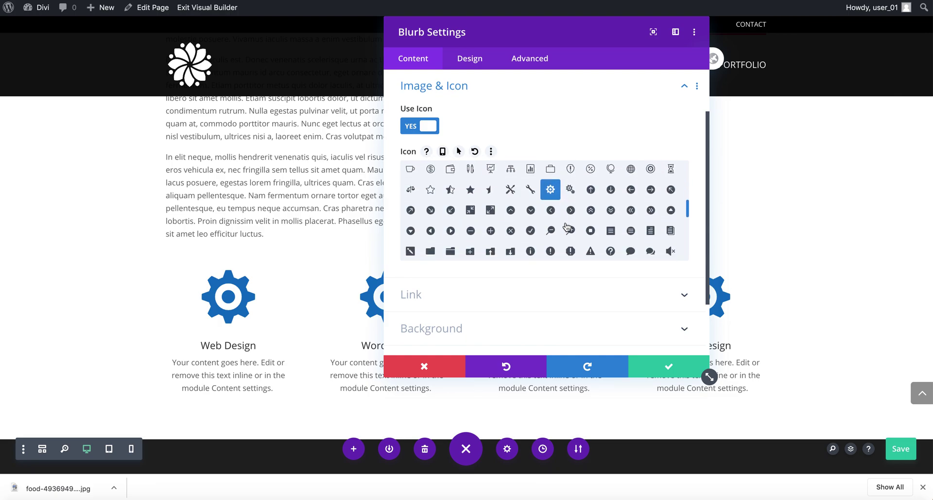
pyautogui.scroll(-3, 567, 227)
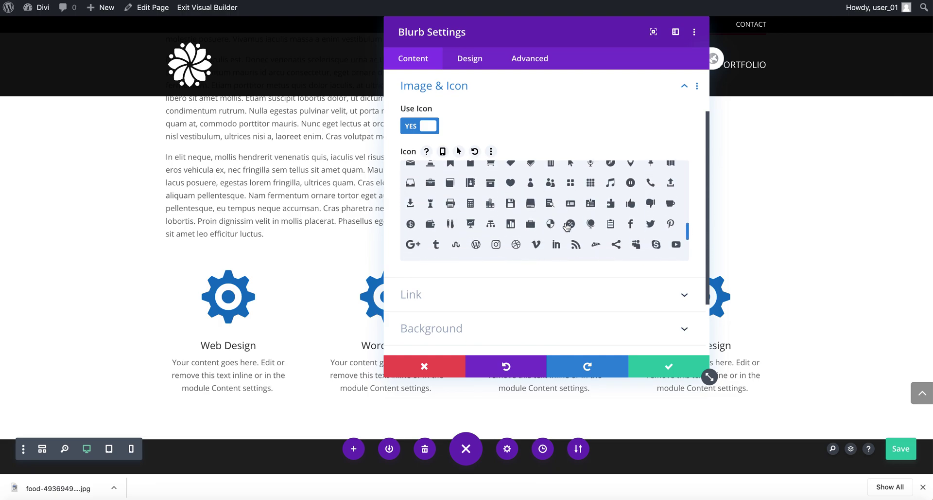
pyautogui.click(476, 208)
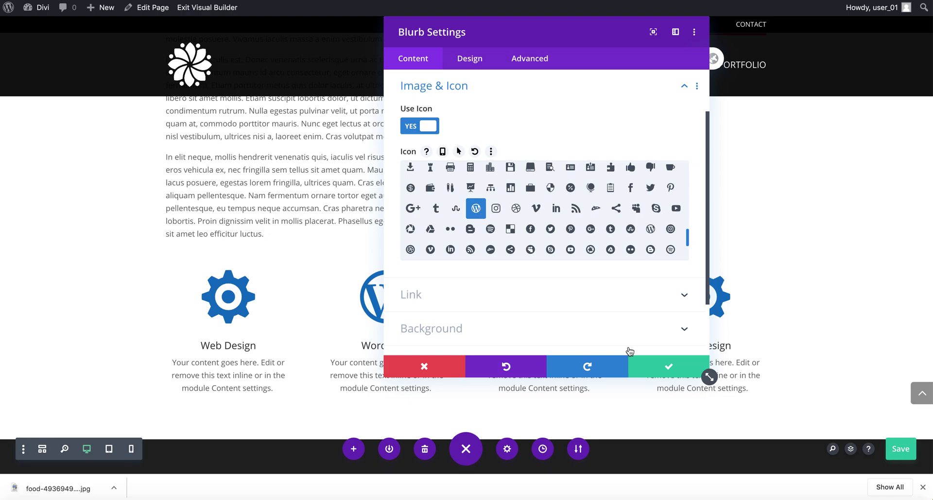
pyautogui.click(663, 365)
pyautogui.hotkey('ctrl', 's')
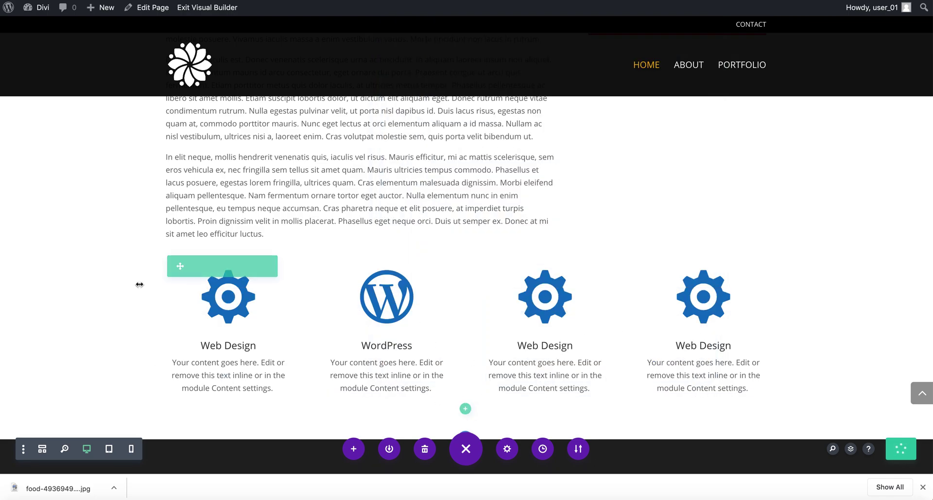
# Check the placement of the four-blurb row beneath the About Me text and save the page again.
pyautogui.scroll(5, 140, 285)
pyautogui.scroll(-5, 145, 286)
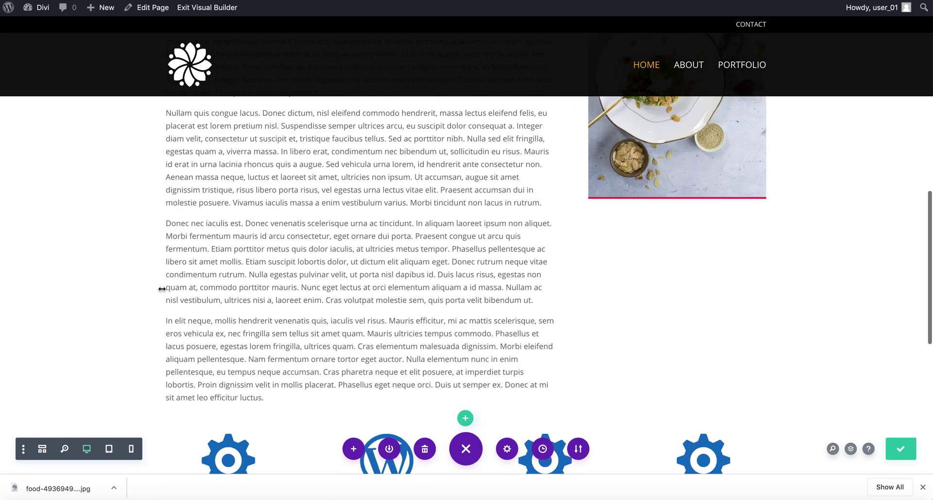
pyautogui.click(901, 450)
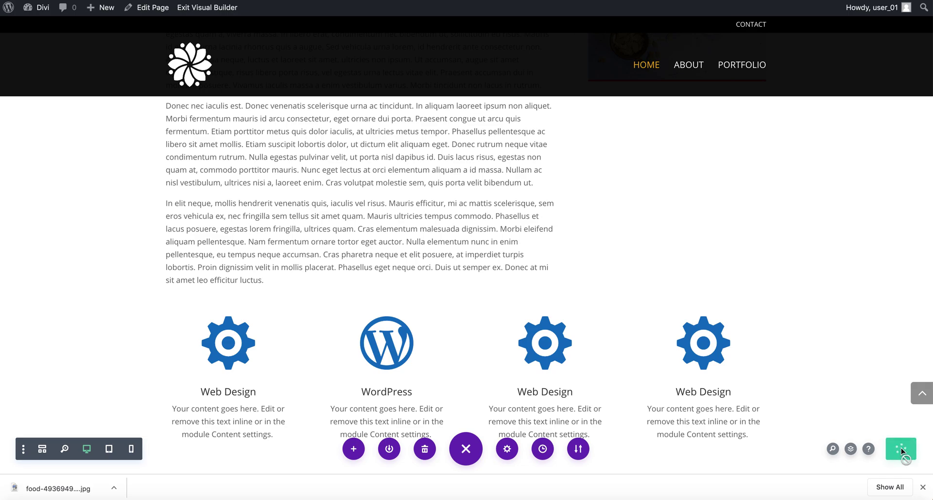